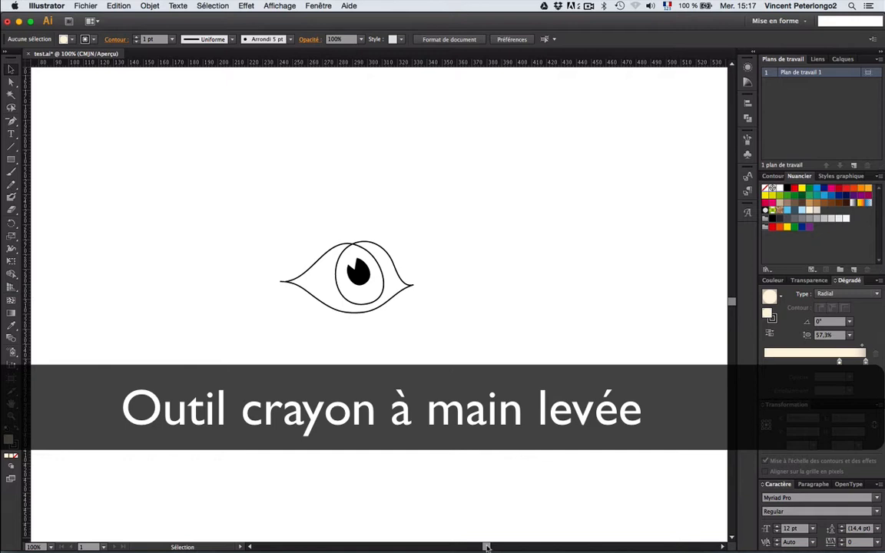
Step: Create a new A4 portrait document, 210 x 297 mm, using the Impression profile
drag(487, 547, 508, 547)
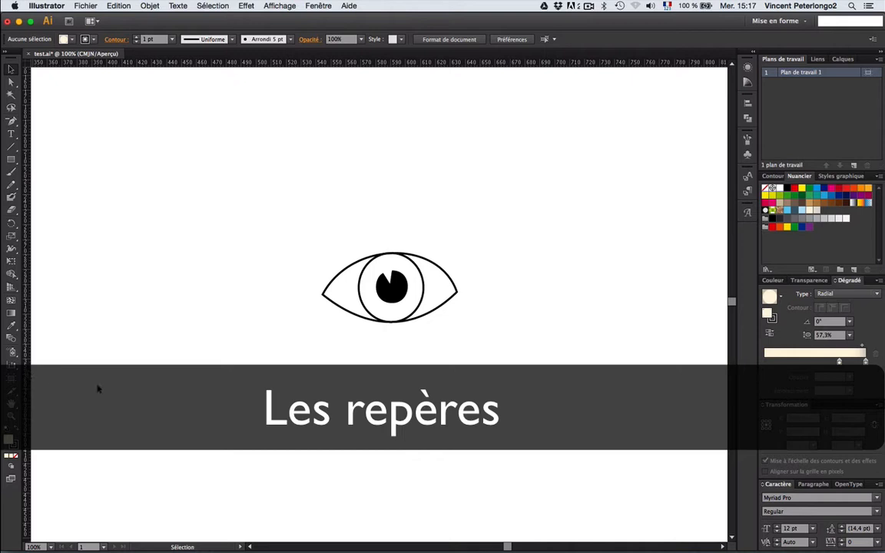
drag(506, 546, 531, 547)
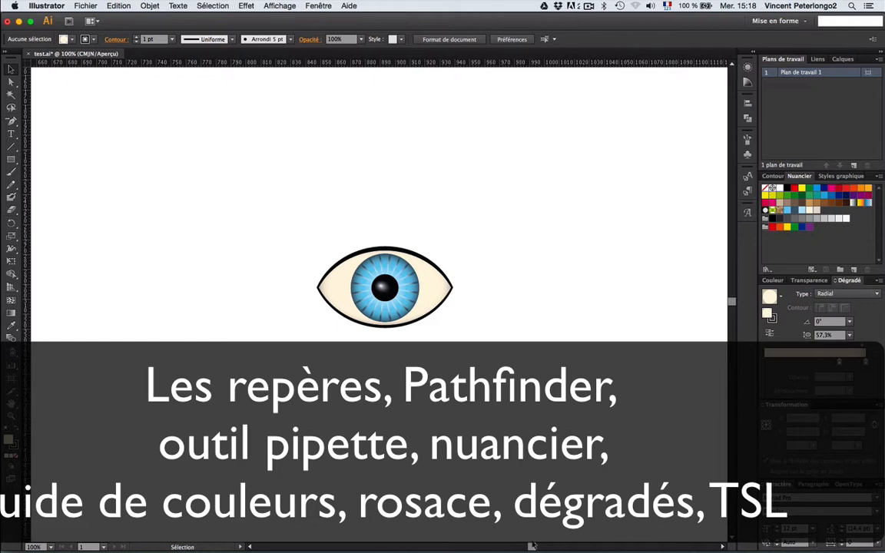
click(49, 6)
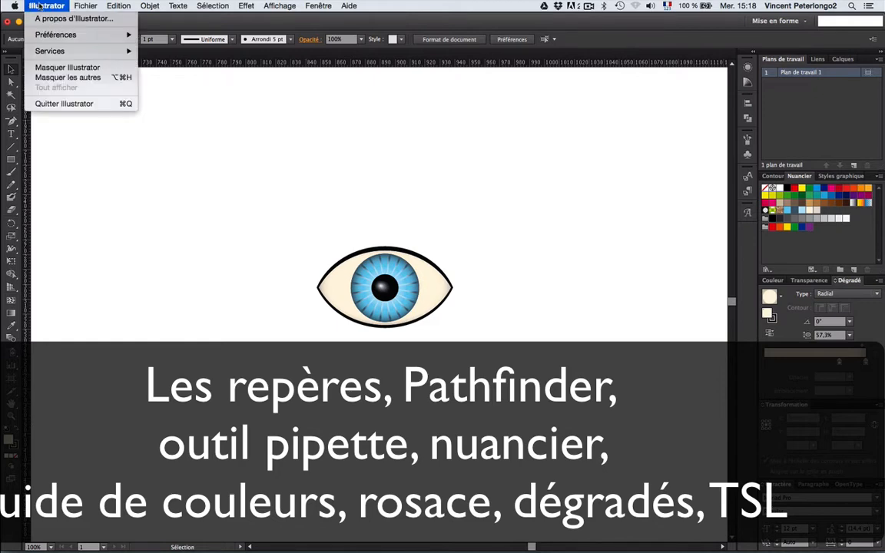
click(85, 18)
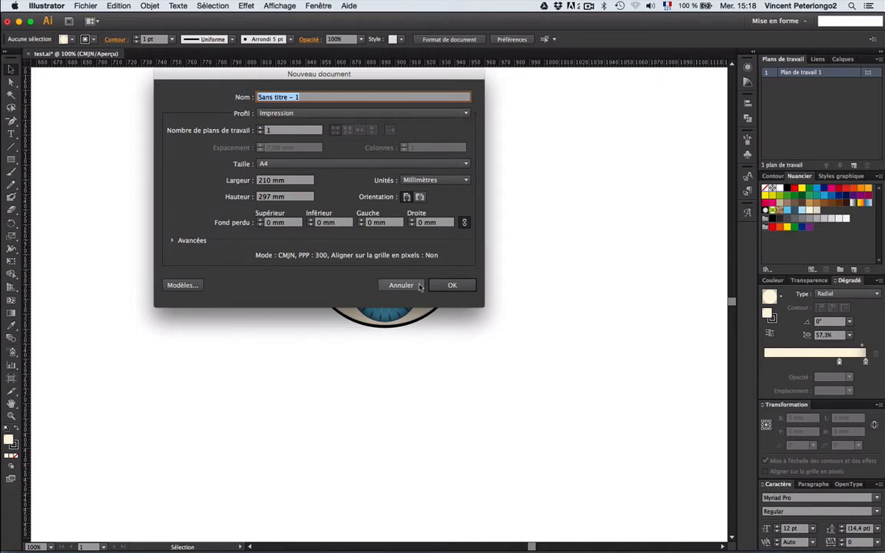
click(451, 285)
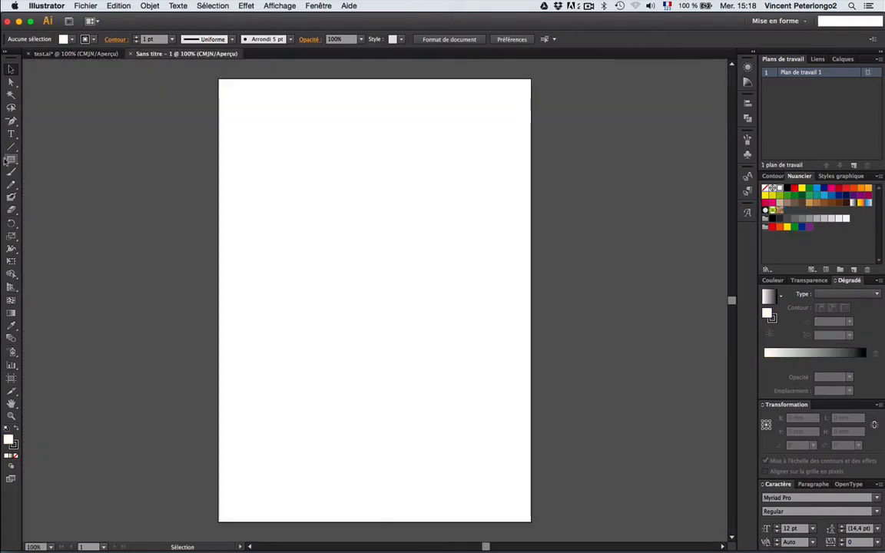
Step: Sketch an eye outline with an iris and a pupil inside it freehand with the Pencil tool in the page's upper half
click(12, 185)
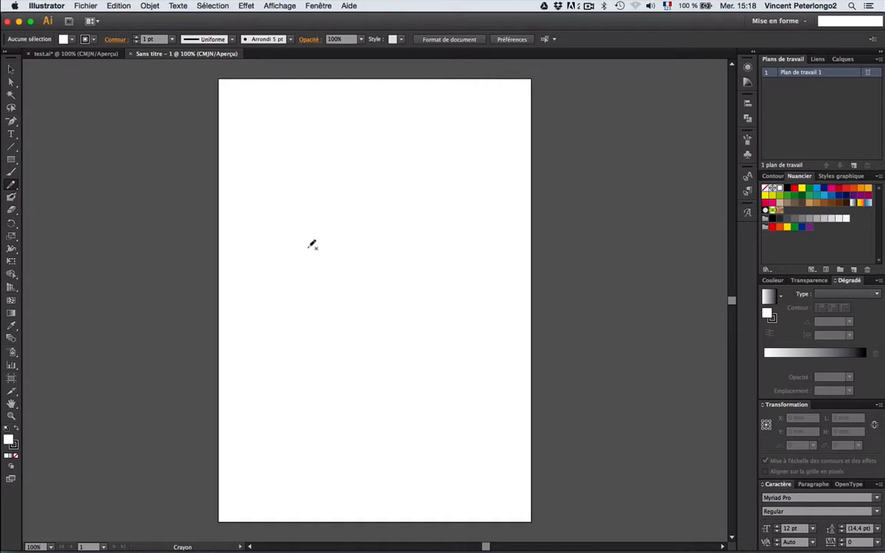
mouse_move(291, 249)
mouse_down()
mouse_move(364, 223)
mouse_move(398, 234)
mouse_move(402, 255)
mouse_move(397, 278)
mouse_move(371, 290)
mouse_move(307, 277)
mouse_move(290, 247)
mouse_up()
mouse_move(359, 227)
mouse_down()
mouse_move(352, 223)
mouse_move(332, 266)
mouse_move(375, 243)
mouse_move(358, 228)
mouse_move(347, 243)
mouse_move(359, 258)
mouse_move(350, 248)
mouse_up()
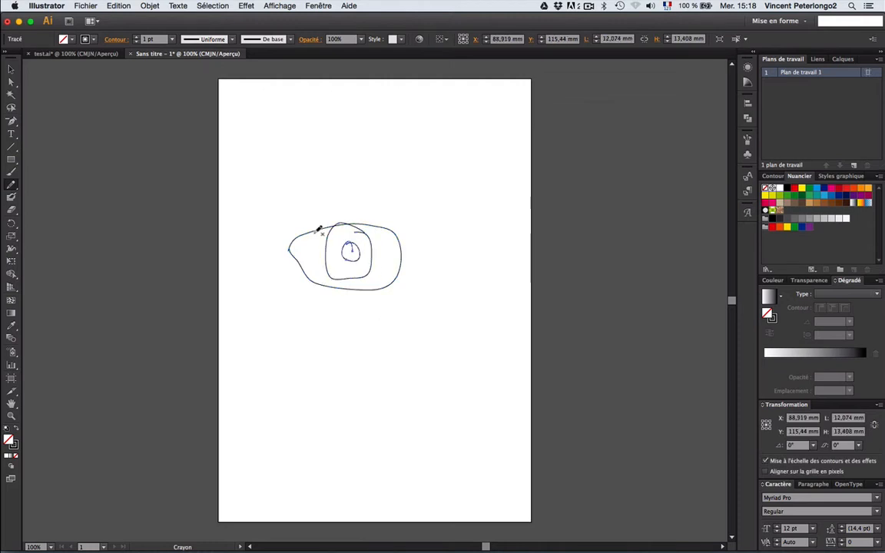
Step: Add four short freehand lashes above the sketched eye and four below it
mouse_move(306, 212)
mouse_down()
mouse_move(308, 230)
mouse_move(328, 202)
mouse_move(352, 222)
mouse_move(390, 207)
mouse_up()
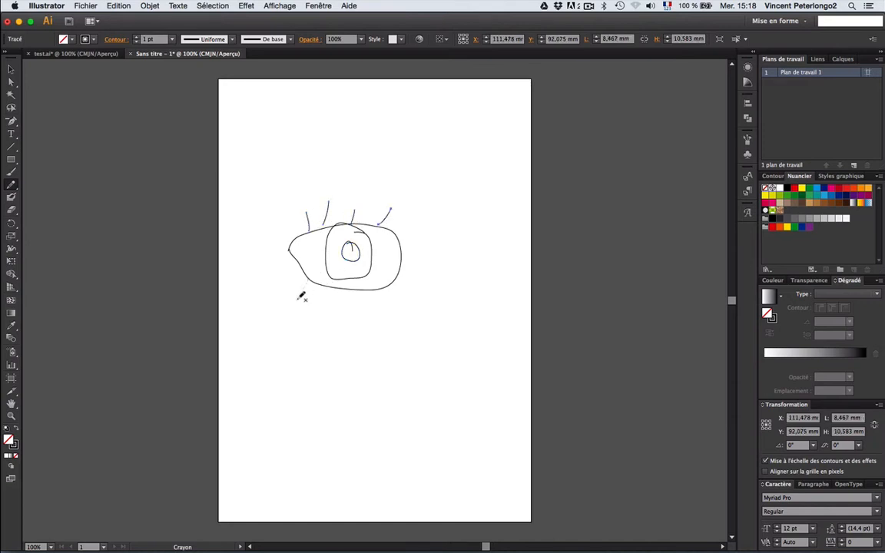
mouse_move(298, 299)
mouse_down()
mouse_move(307, 280)
mouse_move(332, 317)
mouse_up()
mouse_move(370, 290)
mouse_down()
mouse_move(372, 306)
mouse_move(421, 291)
mouse_up()
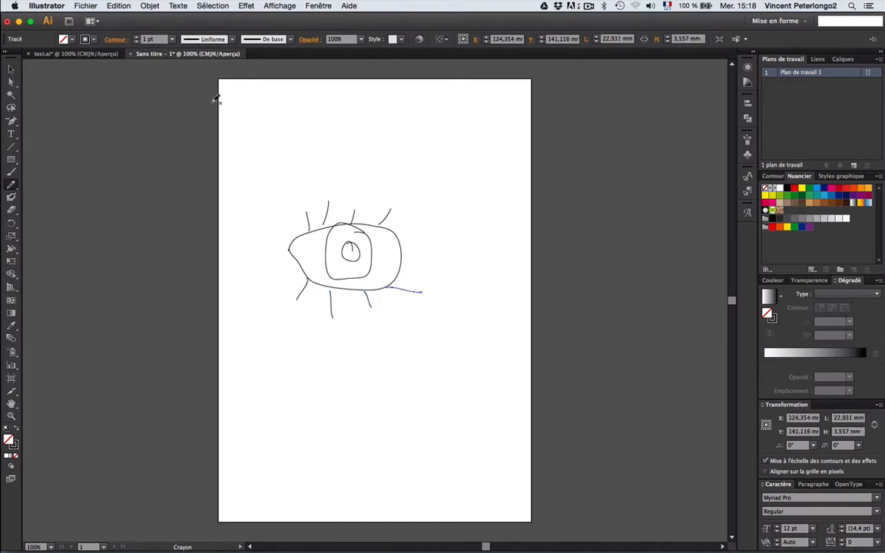
Step: Swap fill and stroke on the sketched pupil to make it solid black
click(11, 70)
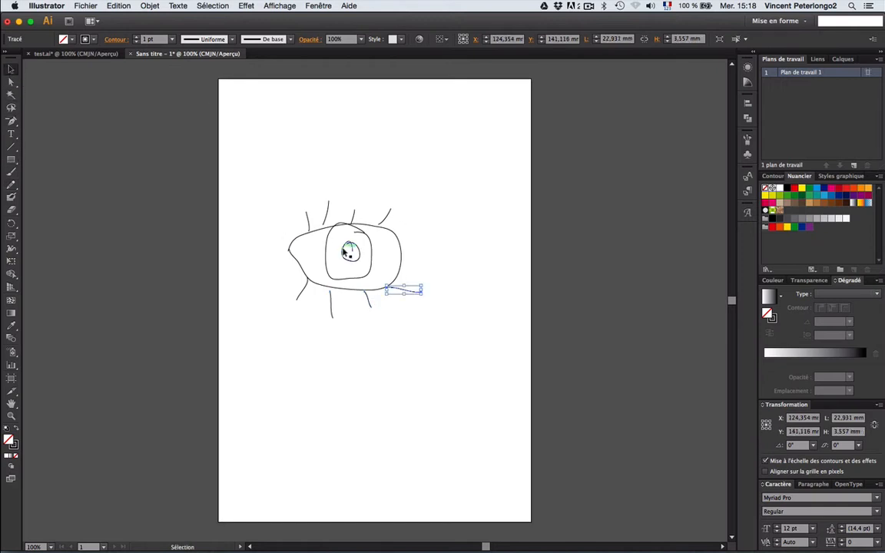
click(344, 250)
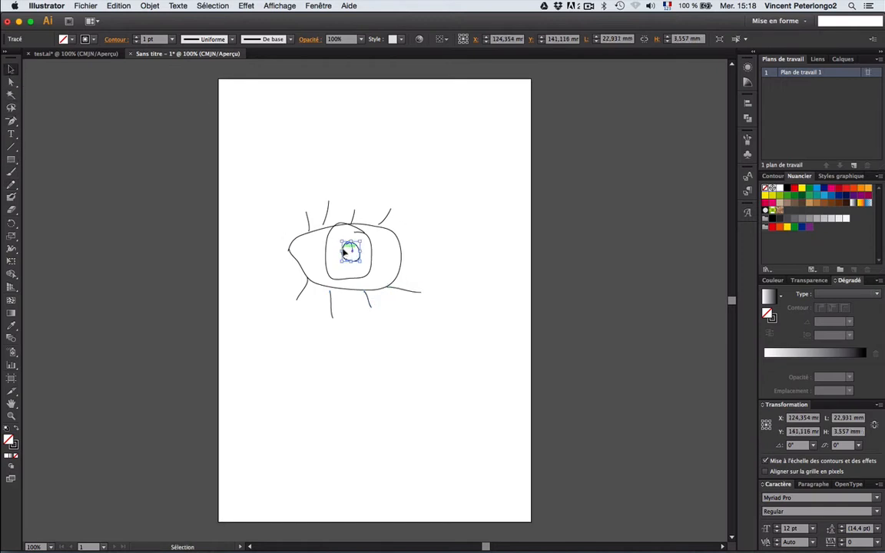
click(17, 432)
Step: Move the whole eye sketch to the page's upper-left corner and scale it down to roughly half size
drag(257, 162, 411, 336)
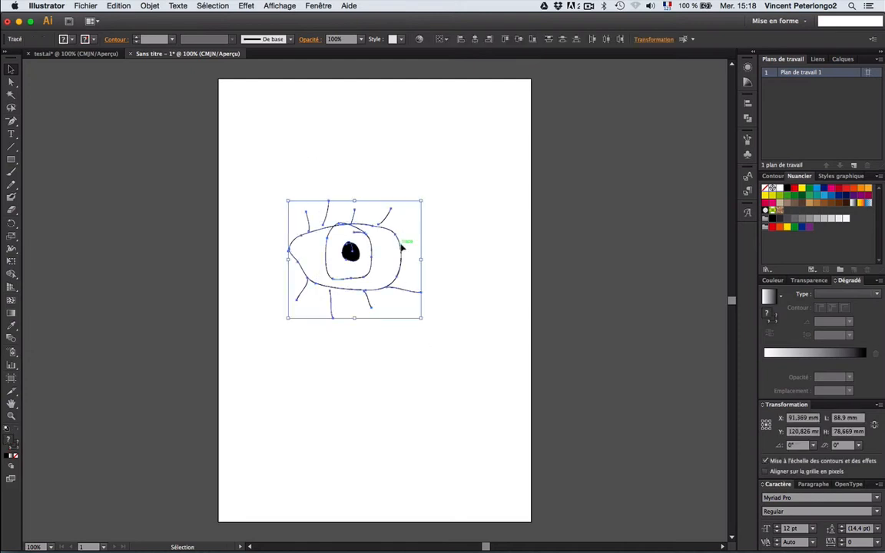
mouse_move(401, 247)
mouse_down()
mouse_move(395, 218)
mouse_move(347, 133)
mouse_up()
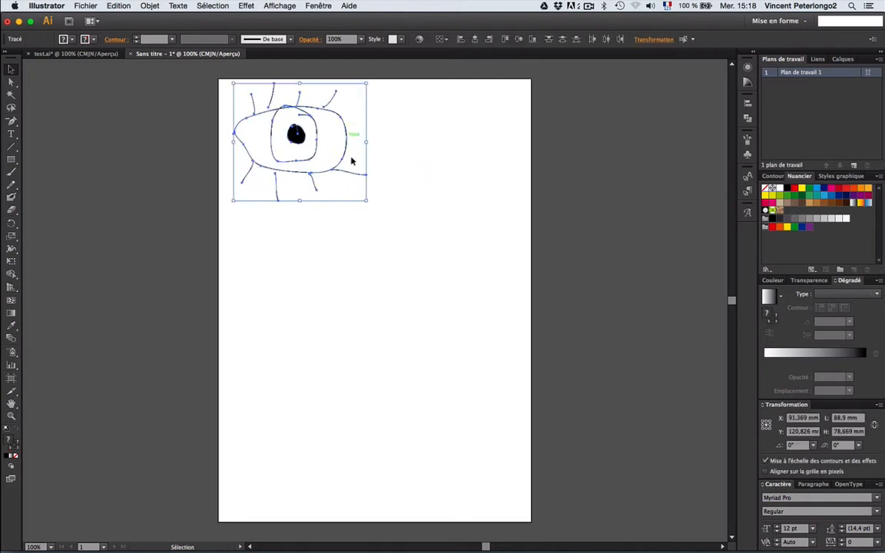
mouse_move(365, 200)
mouse_down()
mouse_move(336, 170)
mouse_move(340, 148)
mouse_move(307, 152)
mouse_up()
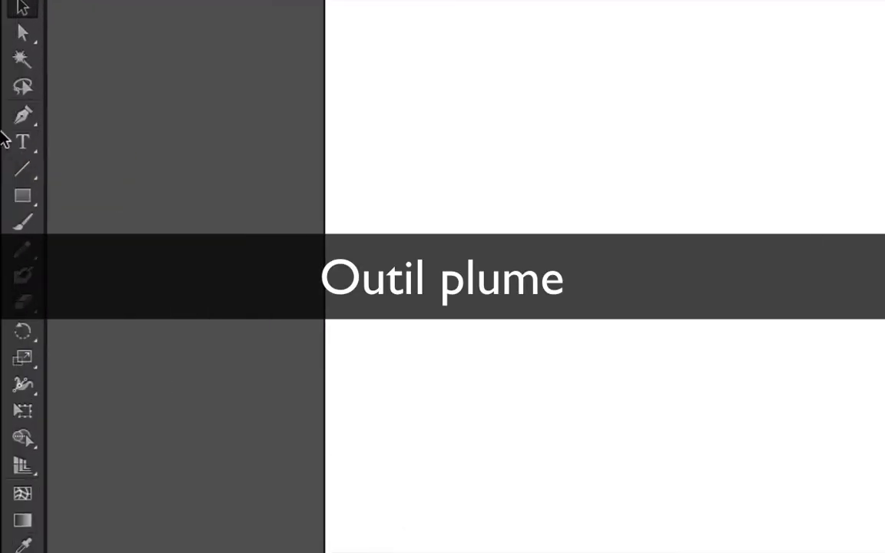
Step: Draw an upward-bulging upper eyelid arc about 42 mm wide with the Pen tool, using two level anchor points
click(23, 120)
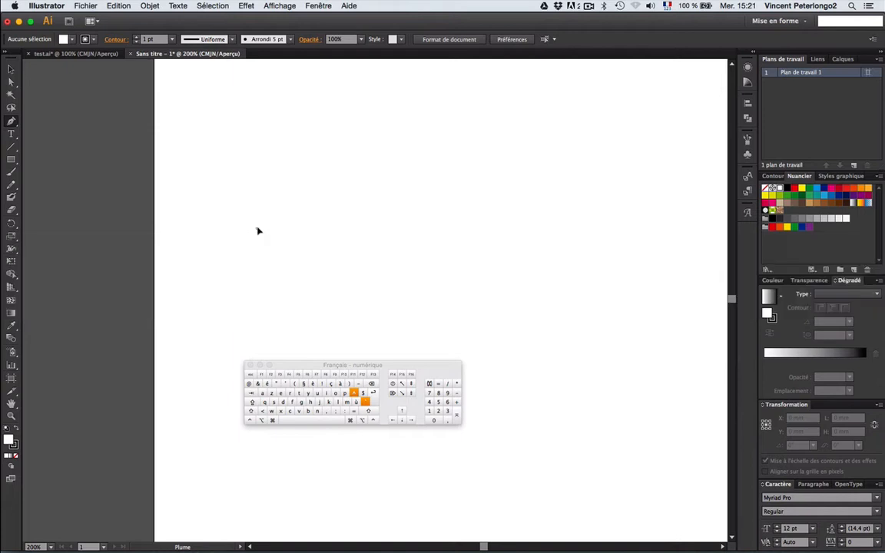
drag(257, 229, 280, 194)
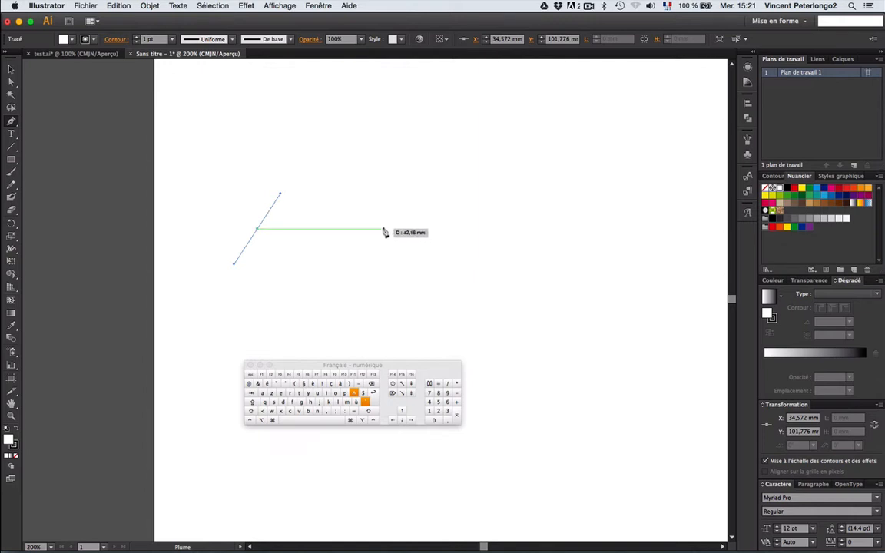
drag(383, 230, 401, 267)
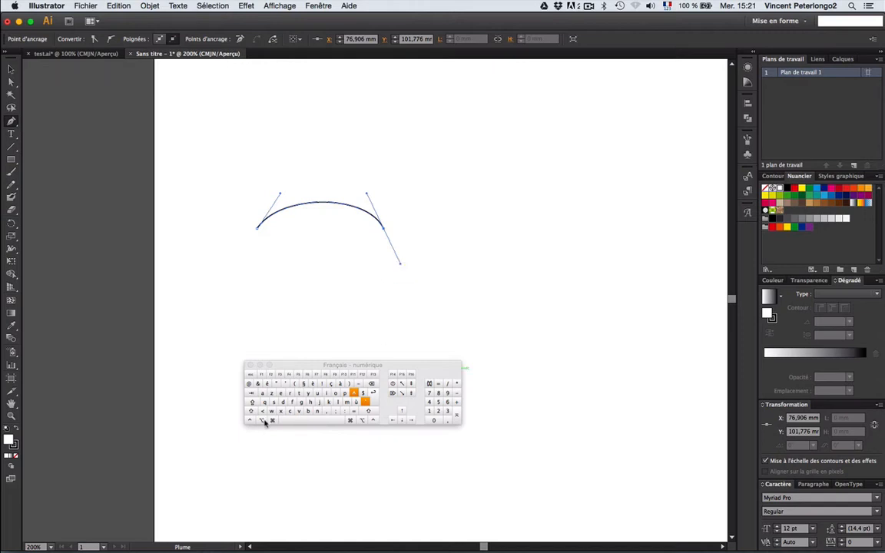
Step: Break the outgoing handle of the arc's right anchor and point it down and inward for the lower eyelid
key(alt)
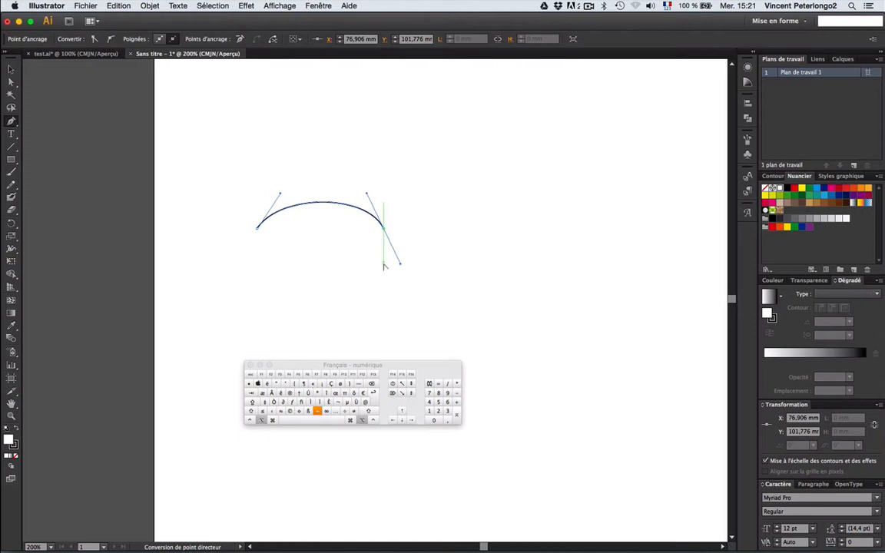
scroll(411, 281, up, 5)
scroll(404, 279, down, 4)
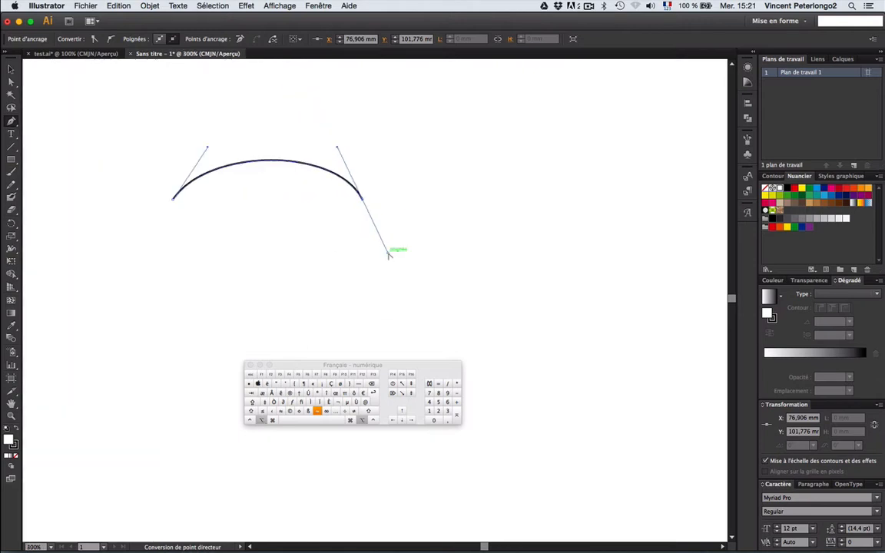
drag(389, 254, 326, 261)
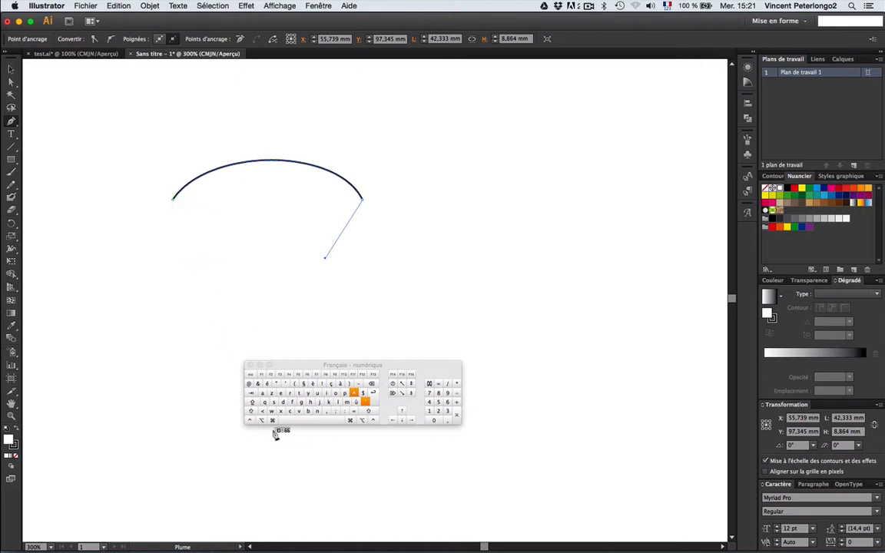
Step: Close the path at the left anchor as a sharp corner with a curved lower eyelid, making the eye about 18 mm tall
key(alt)
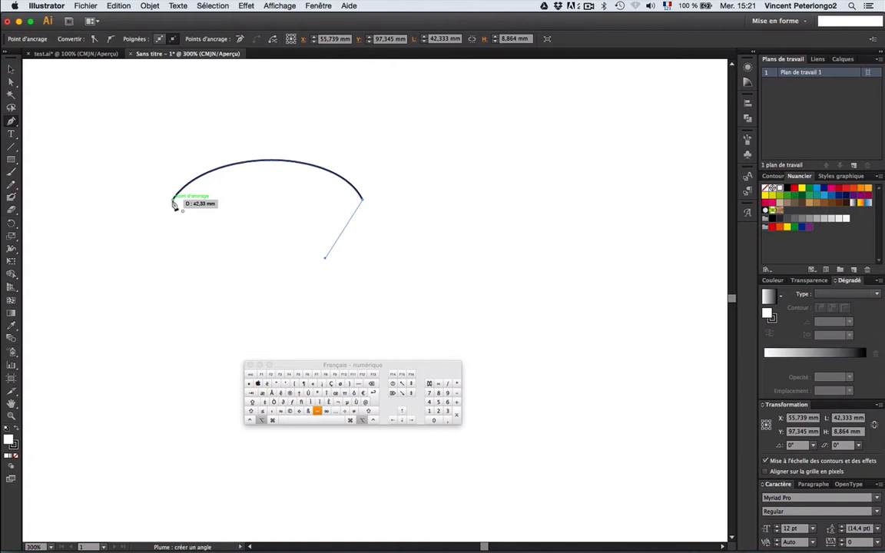
drag(173, 203, 139, 160)
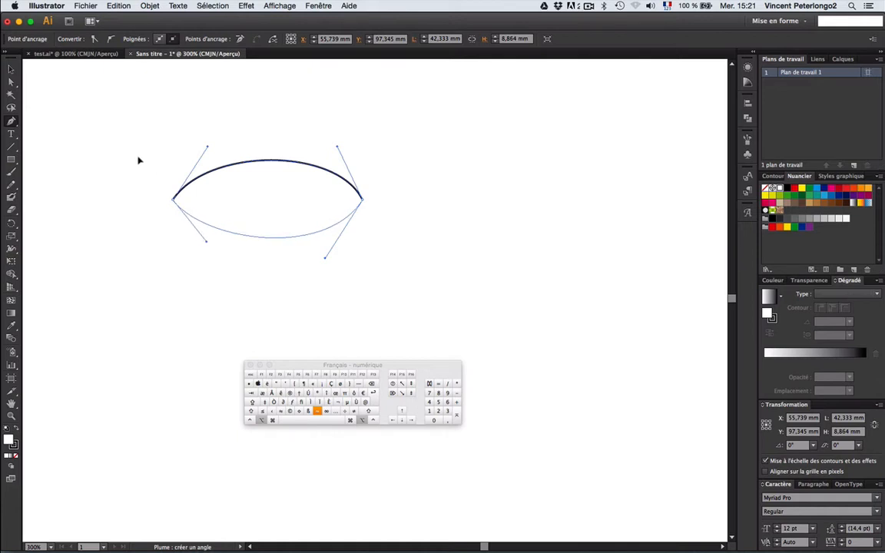
drag(139, 160, 136, 152)
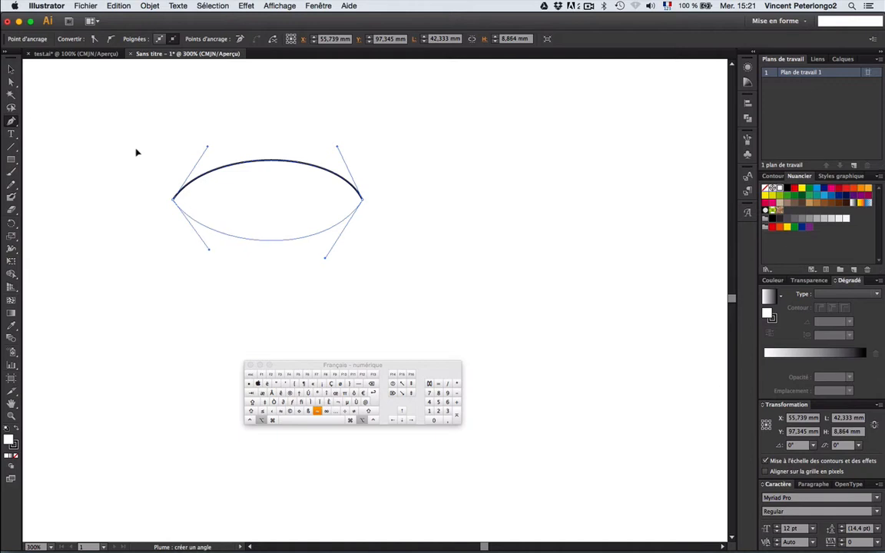
drag(136, 152, 135, 151)
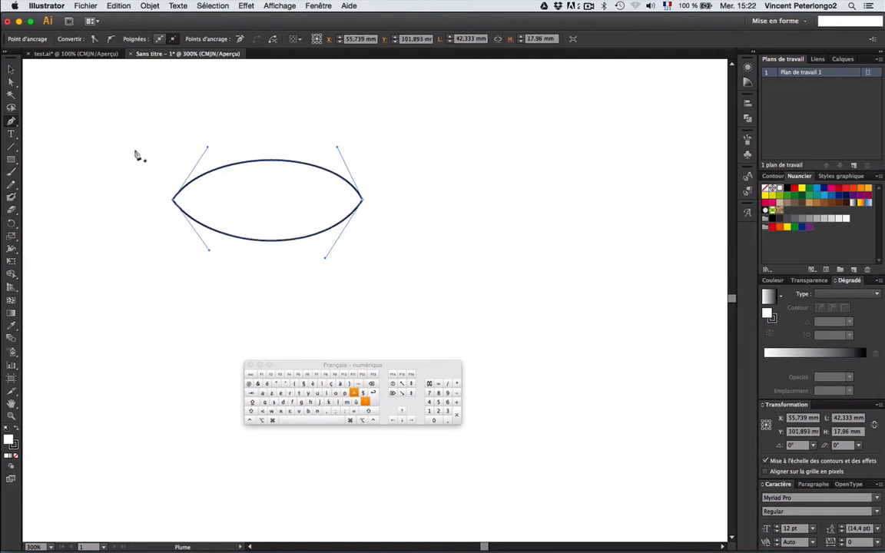
Step: Draw an iris ellipse about 16 by 15 mm in the middle of the eye outline
click(10, 159)
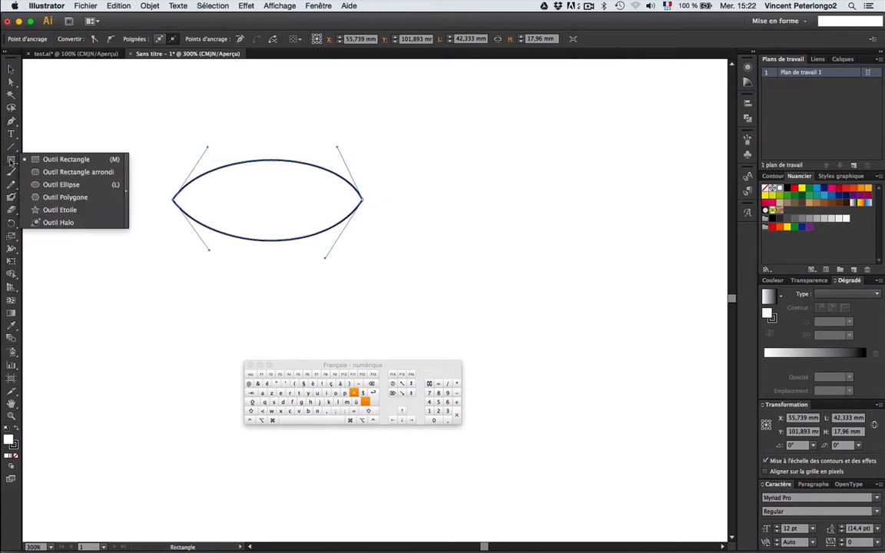
click(65, 188)
mouse_move(243, 167)
mouse_down()
mouse_move(257, 192)
mouse_move(323, 229)
mouse_move(314, 235)
mouse_up()
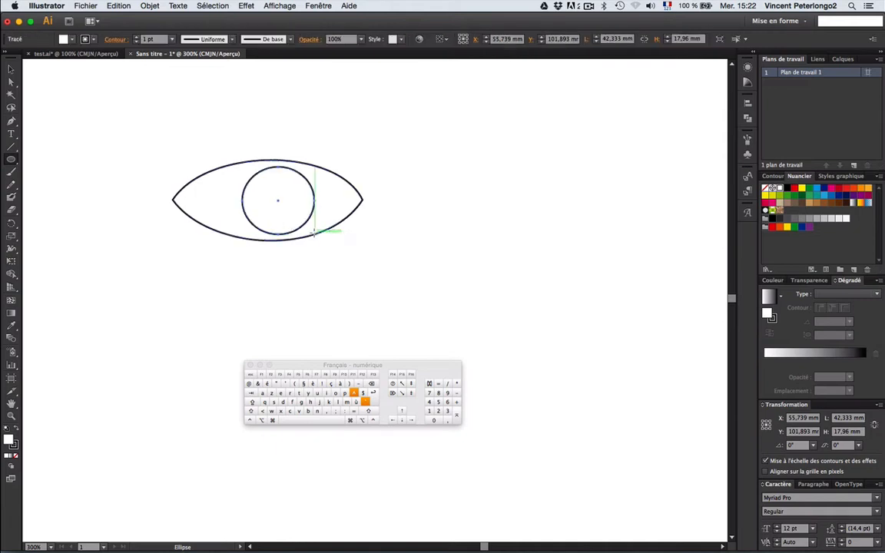
Step: Draw an open, rounded pupil curve about 12 mm tall inside the iris with the Pen tool, leaving a gap at its upper left
click(278, 202)
drag(371, 292, 357, 253)
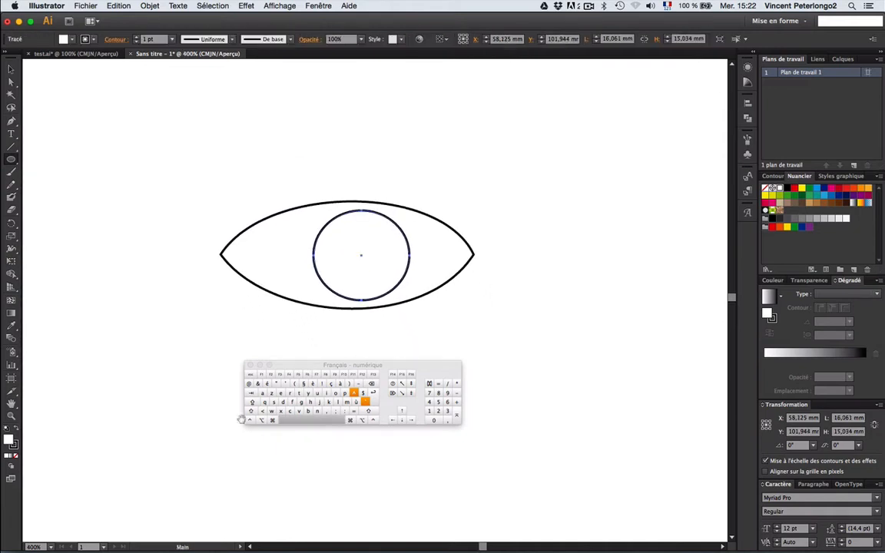
key(super+space)
click(365, 269)
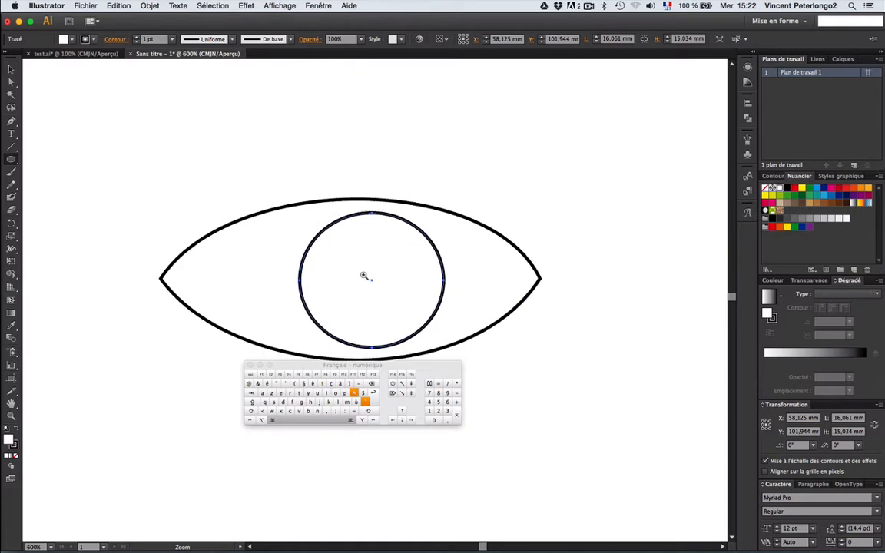
scroll(366, 272, down, 2)
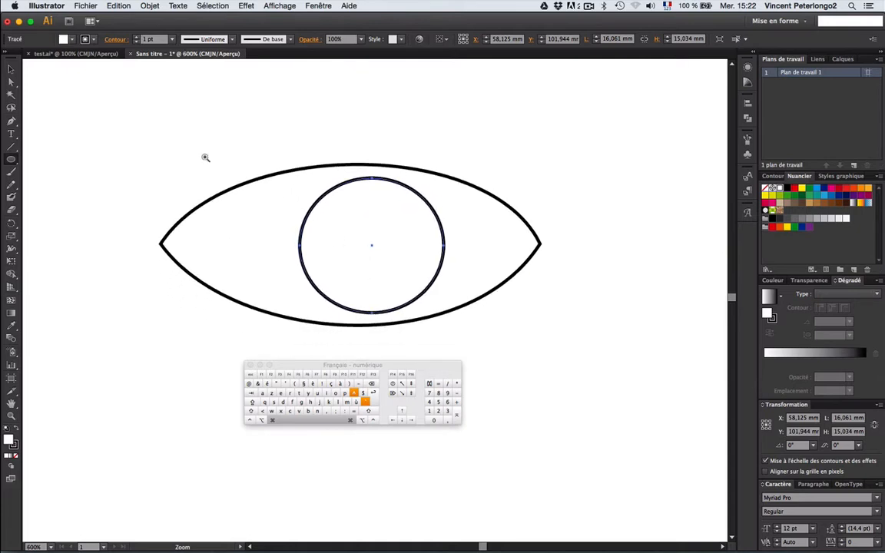
drag(182, 213, 582, 342)
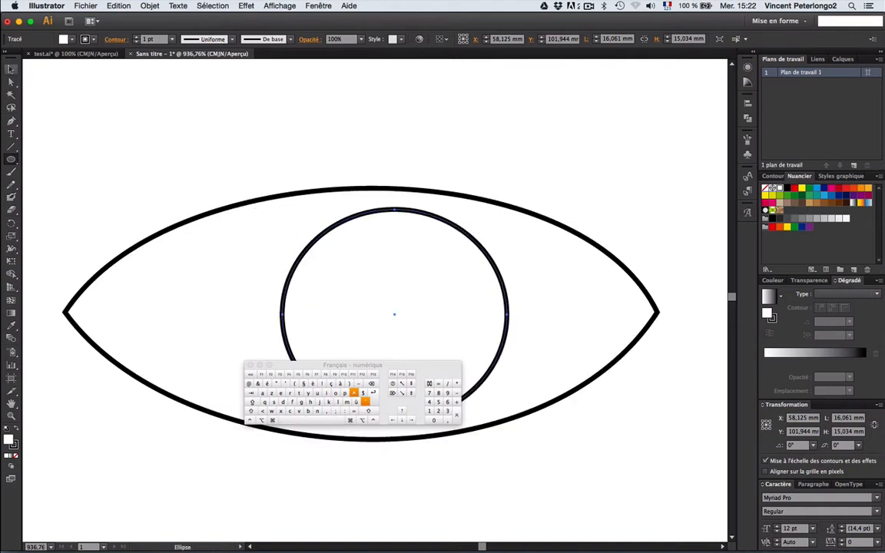
click(10, 120)
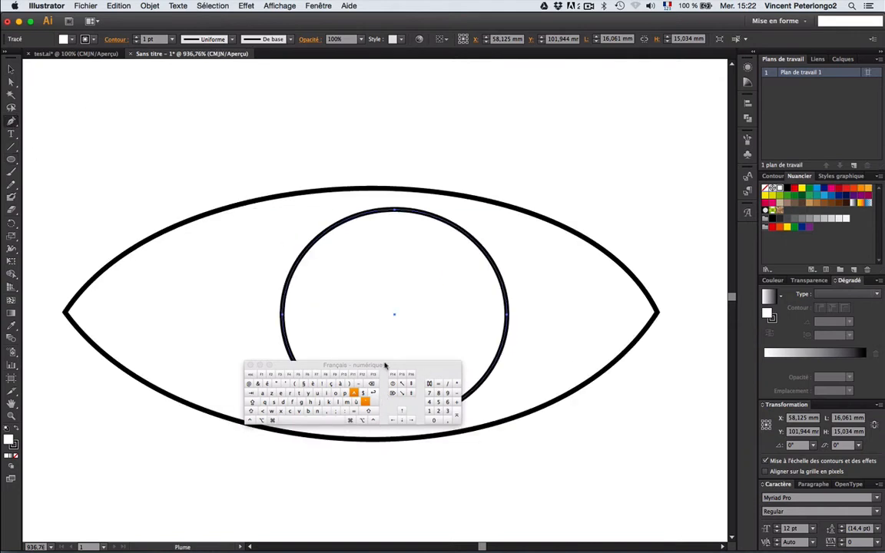
drag(385, 365, 413, 464)
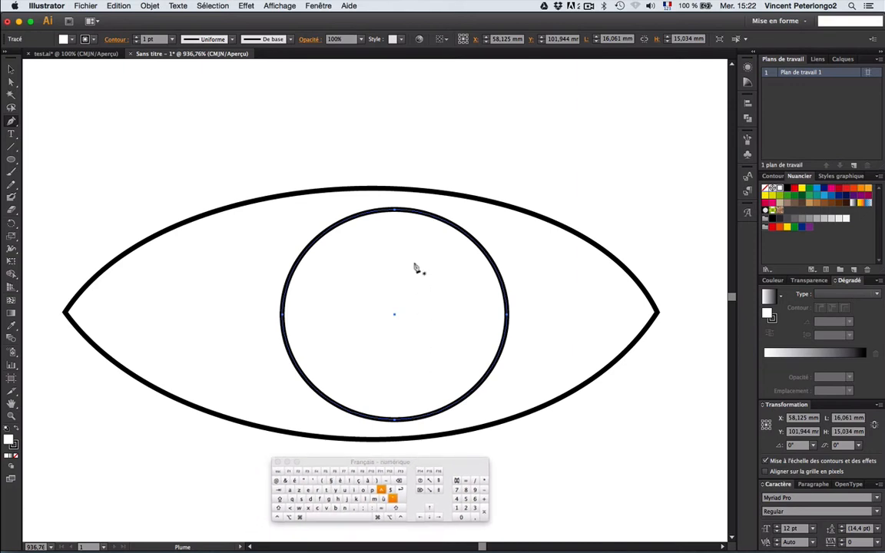
drag(394, 228, 477, 229)
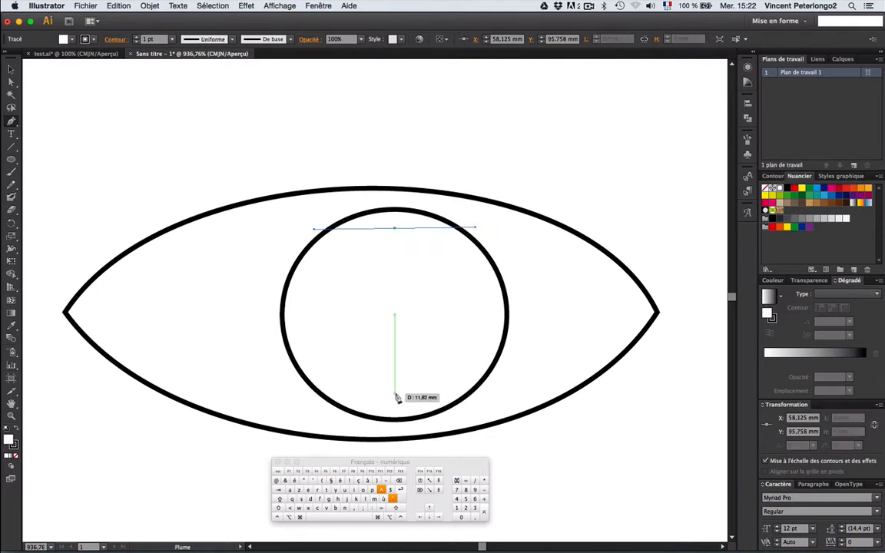
drag(395, 393, 274, 395)
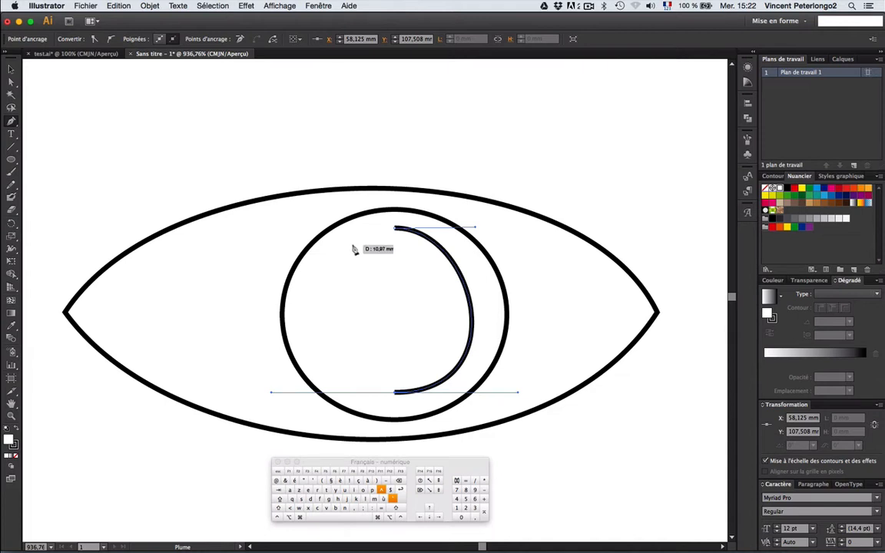
drag(354, 248, 380, 226)
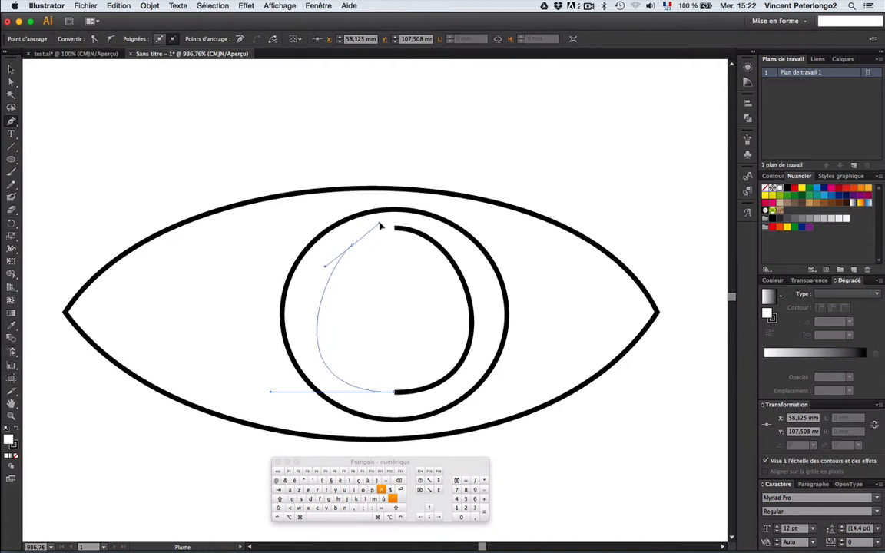
drag(381, 225, 381, 226)
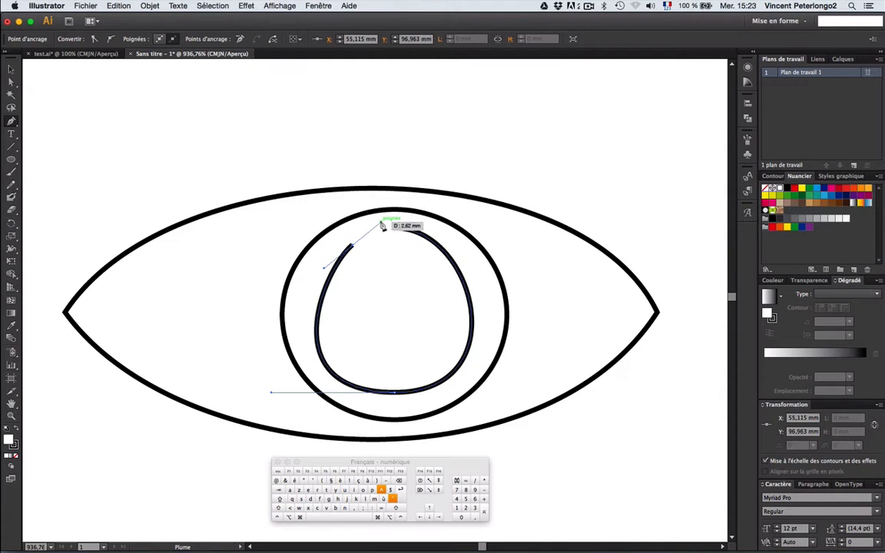
Step: Close the pupil with a straight-sided V notch at its top, and nudge the shape slightly down and right within the iris
click(290, 518)
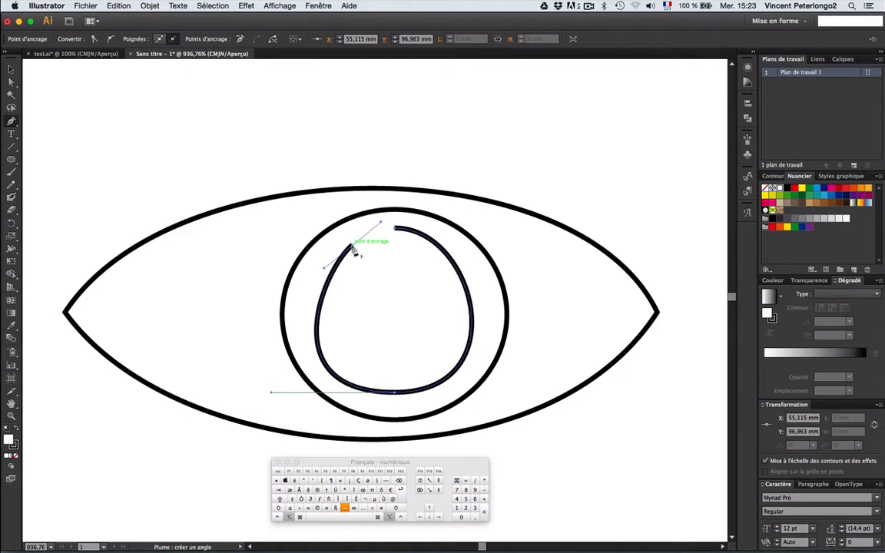
click(351, 247)
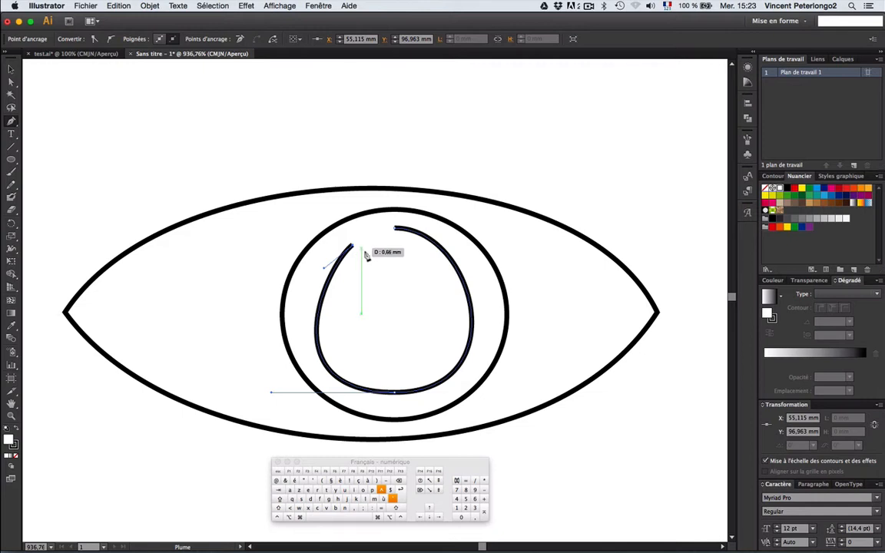
click(376, 268)
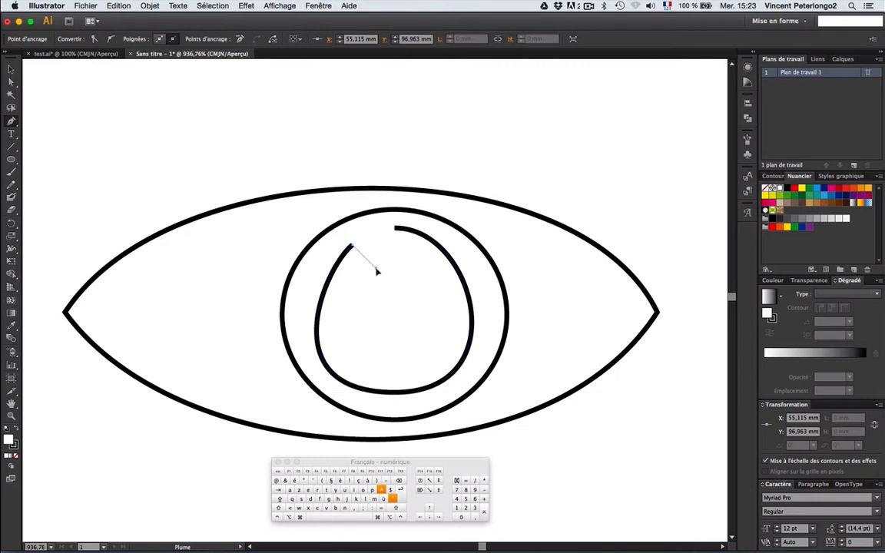
click(395, 233)
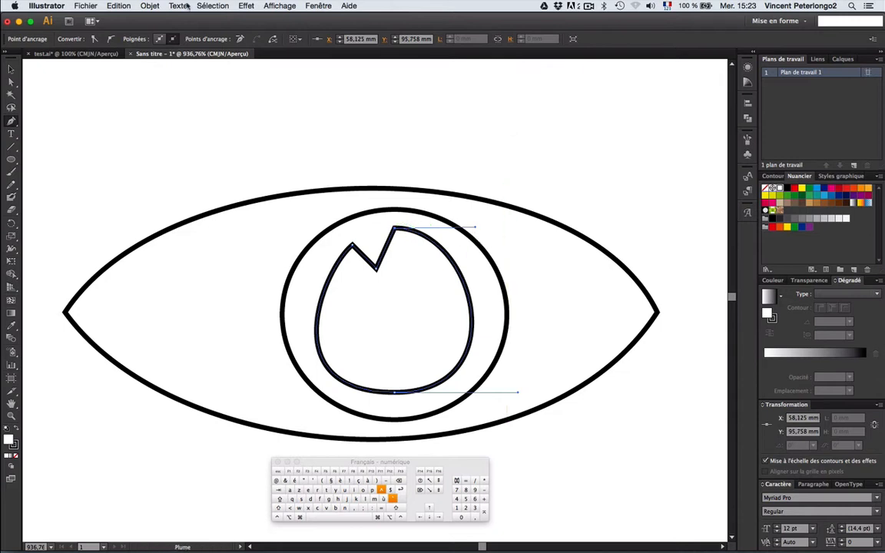
click(12, 71)
mouse_move(415, 301)
mouse_down()
mouse_move(426, 306)
mouse_move(418, 311)
mouse_up()
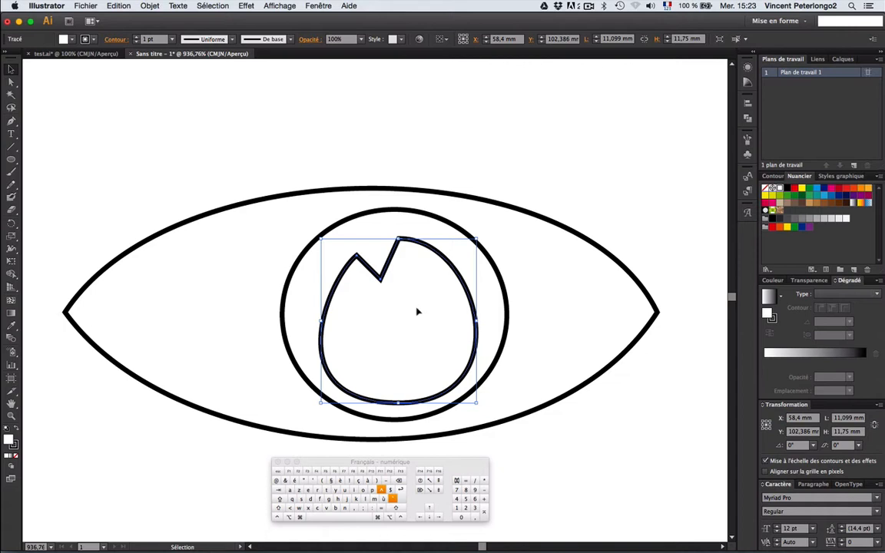
Step: Reshape the left tip of the pupil's notch up toward the other tip, and swap fill and stroke for a black fill with white outline
click(12, 81)
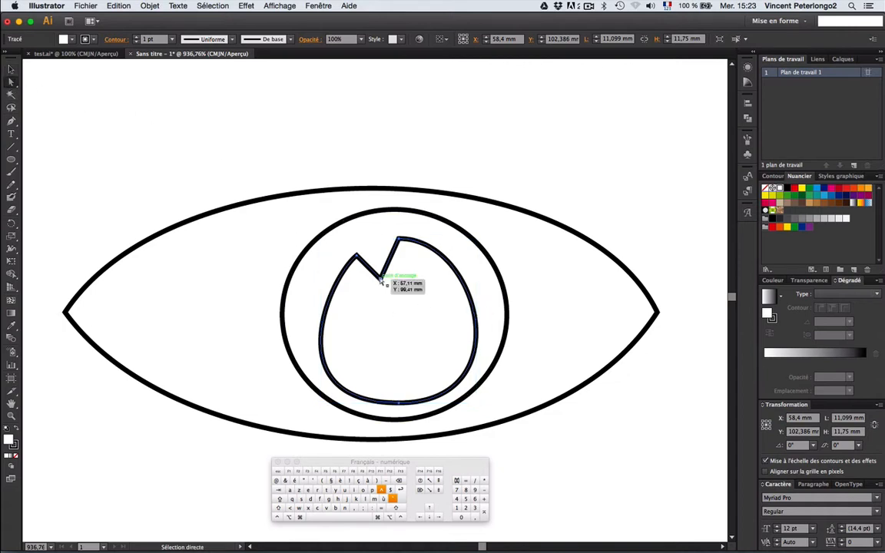
click(340, 267)
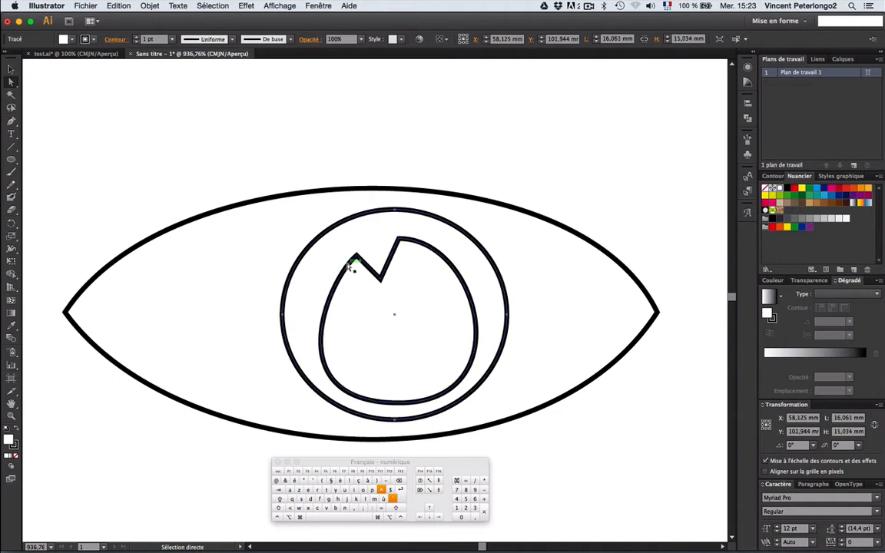
click(382, 281)
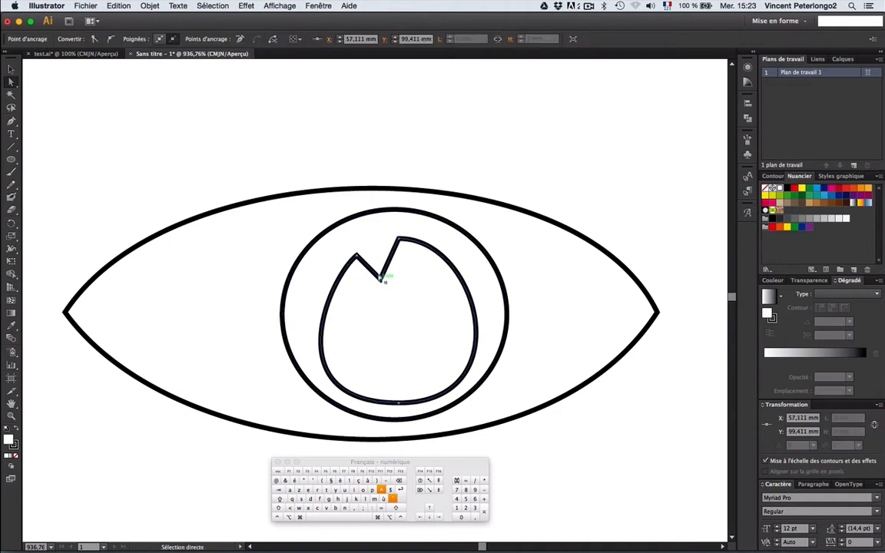
click(356, 255)
drag(357, 257, 326, 262)
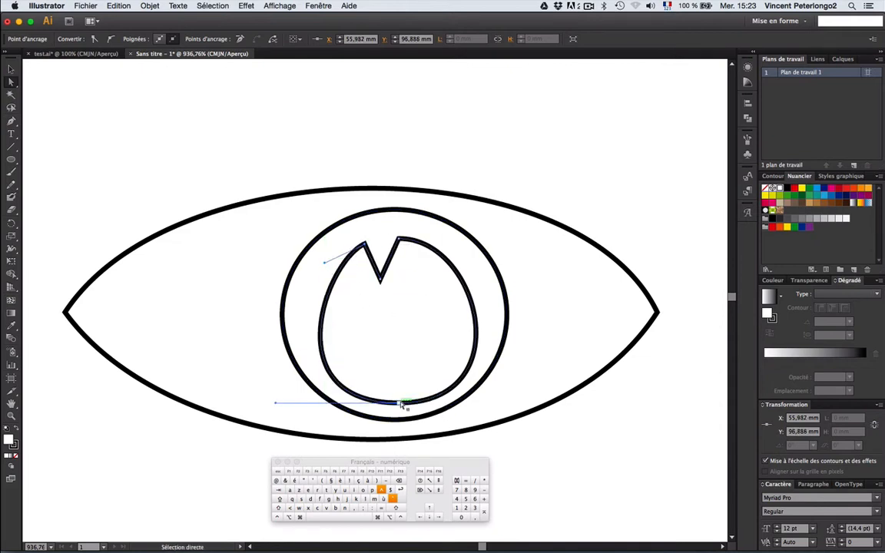
drag(404, 403, 440, 396)
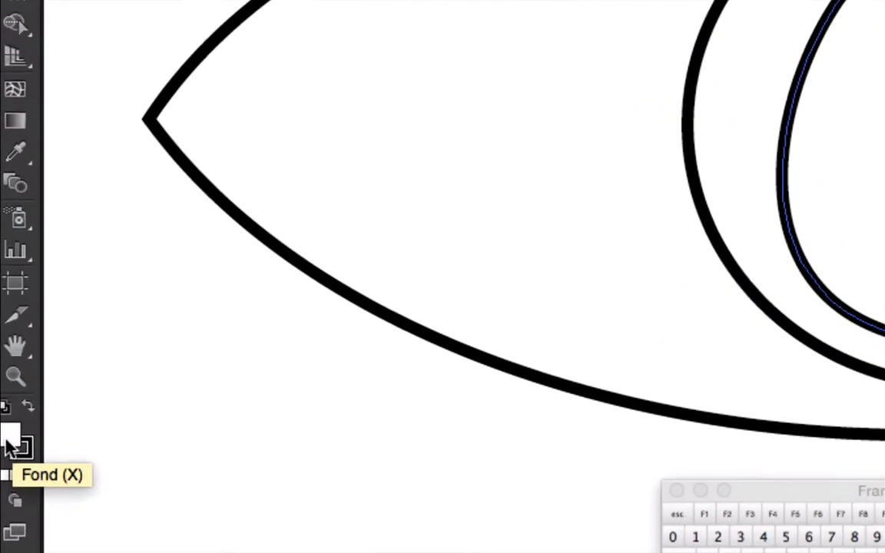
click(40, 404)
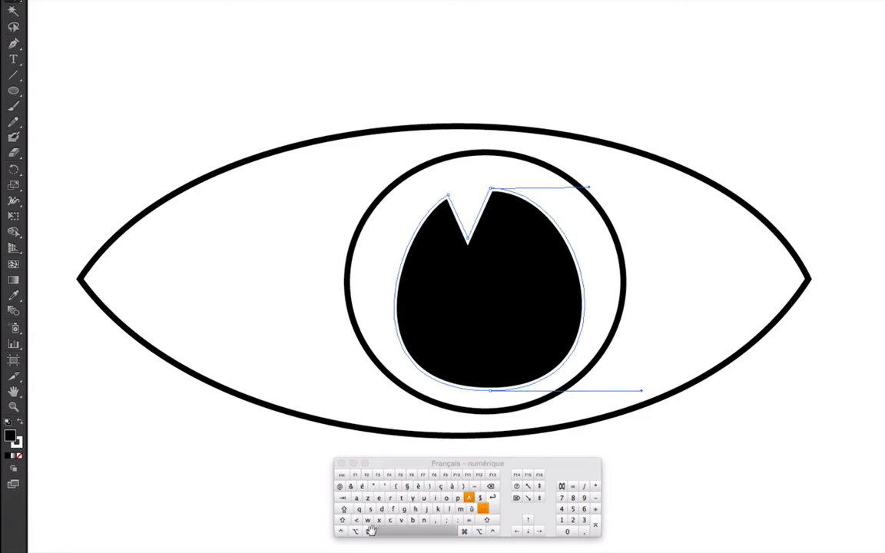
Step: Move the whole clean eye beside the pencil sketch at the page's top and scale it proportionally to about three quarters of its size
key(super+space)
key(alt)
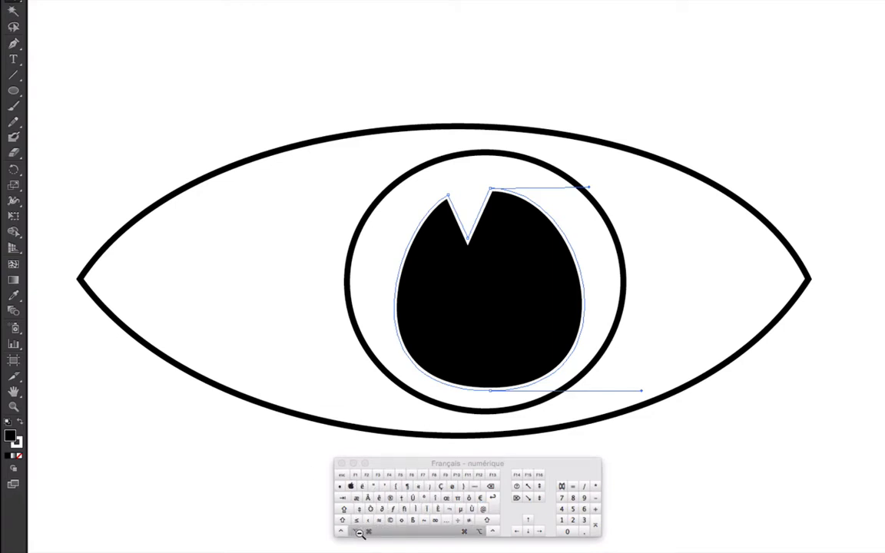
click(497, 304)
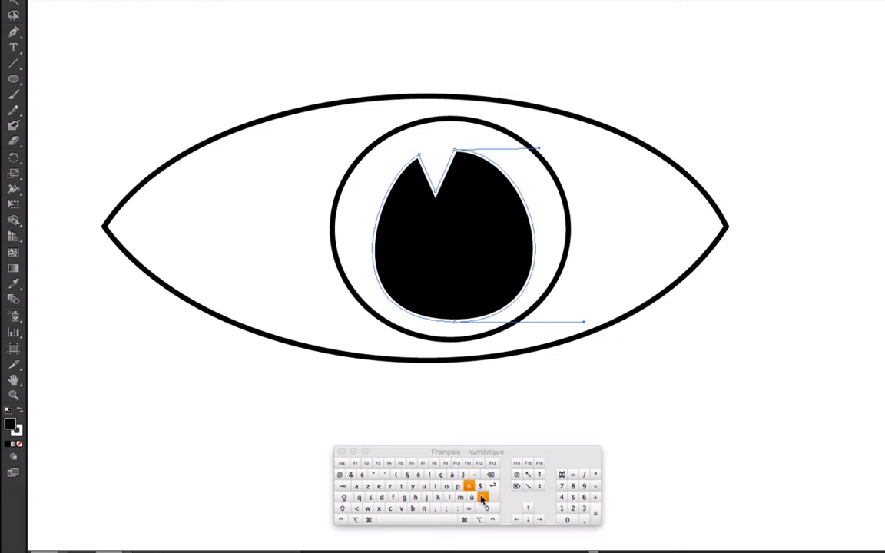
key(super)
key(super+minus)
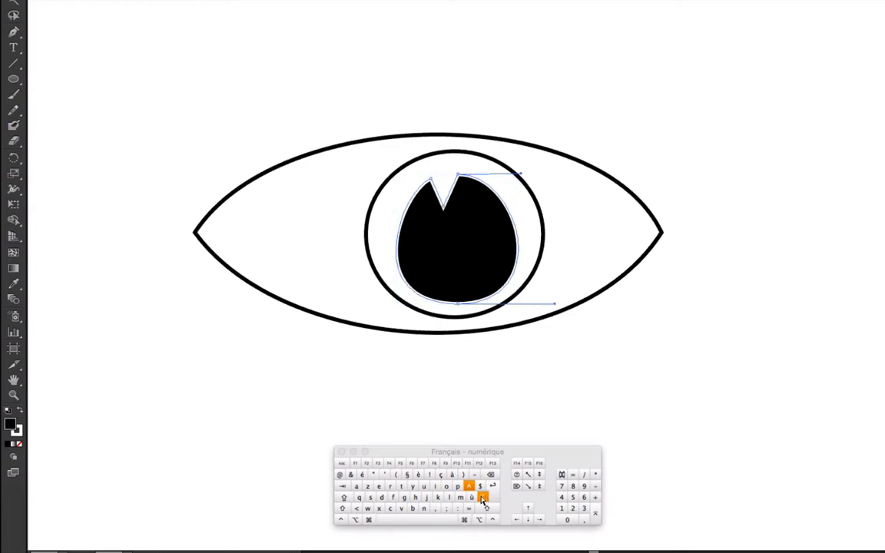
key(super)
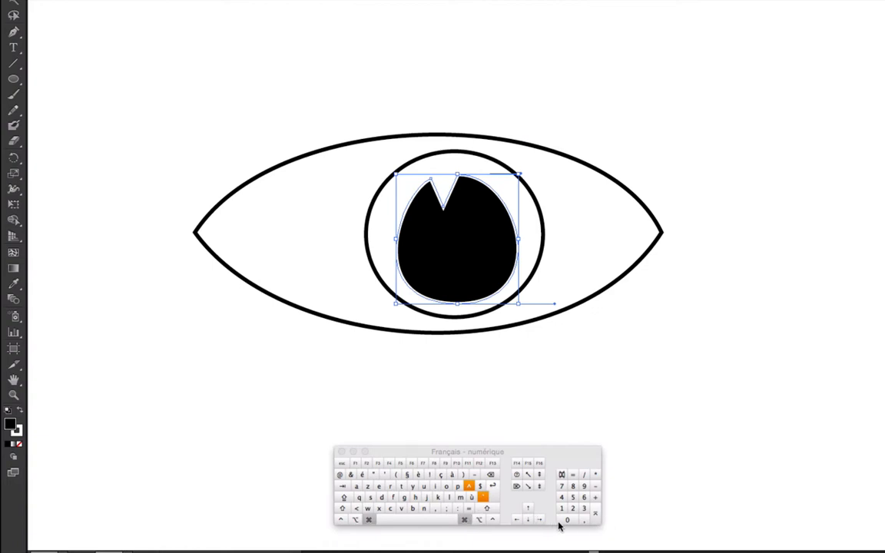
key(super+minus)
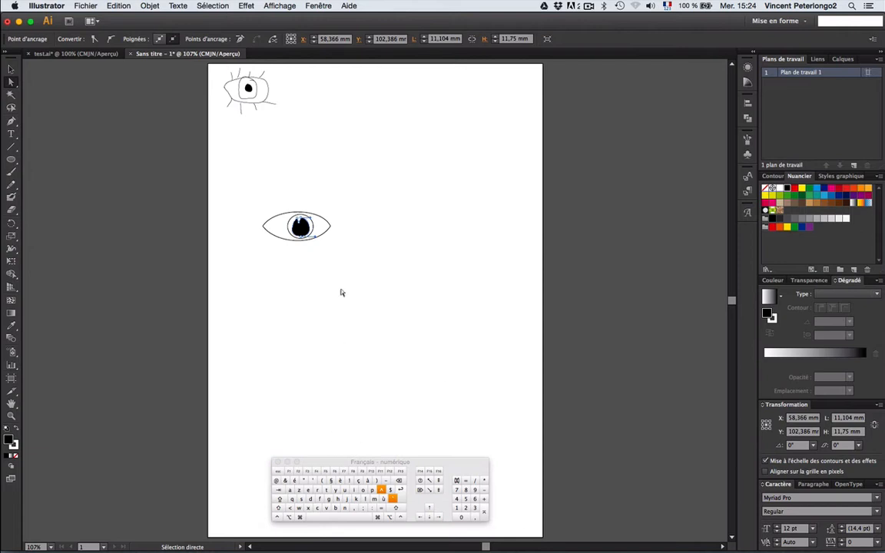
click(10, 69)
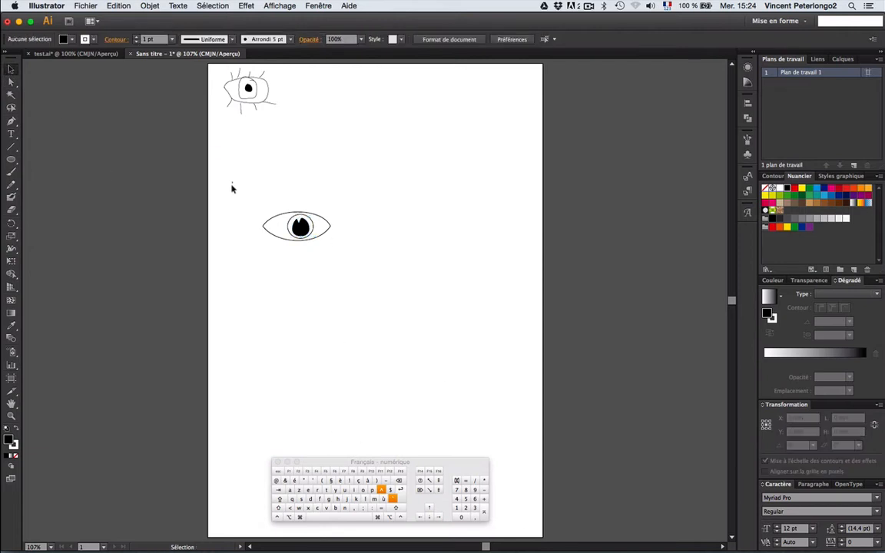
drag(232, 182, 368, 250)
mouse_move(298, 232)
mouse_down()
mouse_move(366, 210)
mouse_move(350, 119)
mouse_move(318, 96)
mouse_move(351, 77)
mouse_move(344, 79)
mouse_up()
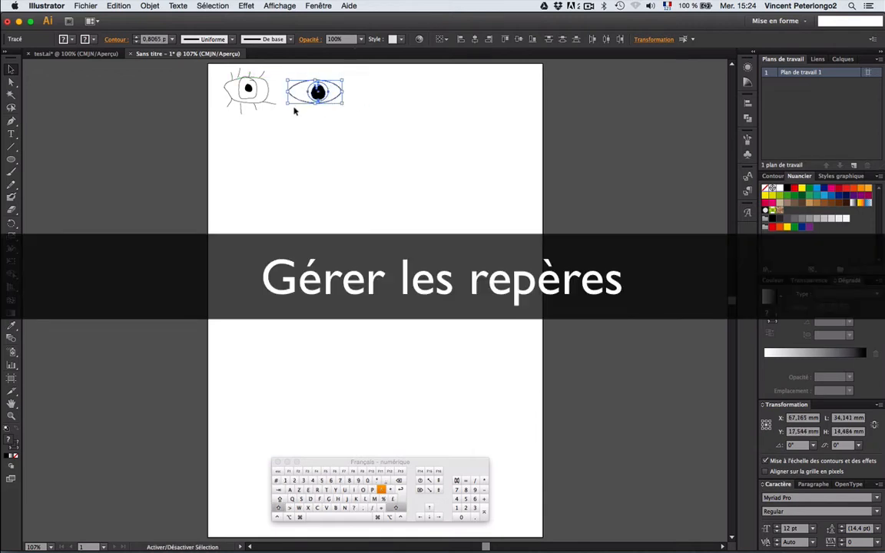
drag(287, 105, 292, 102)
Step: Deselect the eye and draw a black rectangle about 124 by 73 mm near the middle of the page
click(298, 133)
drag(12, 159, 76, 162)
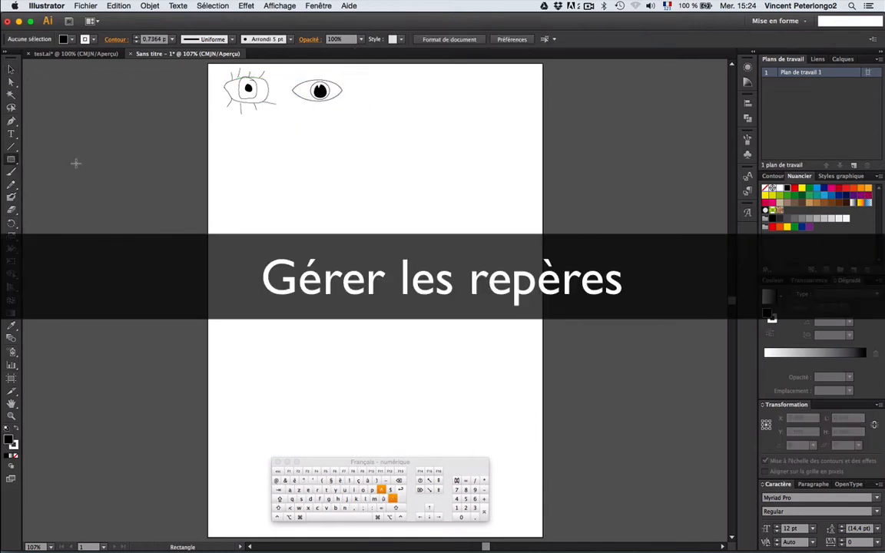
drag(289, 215, 488, 331)
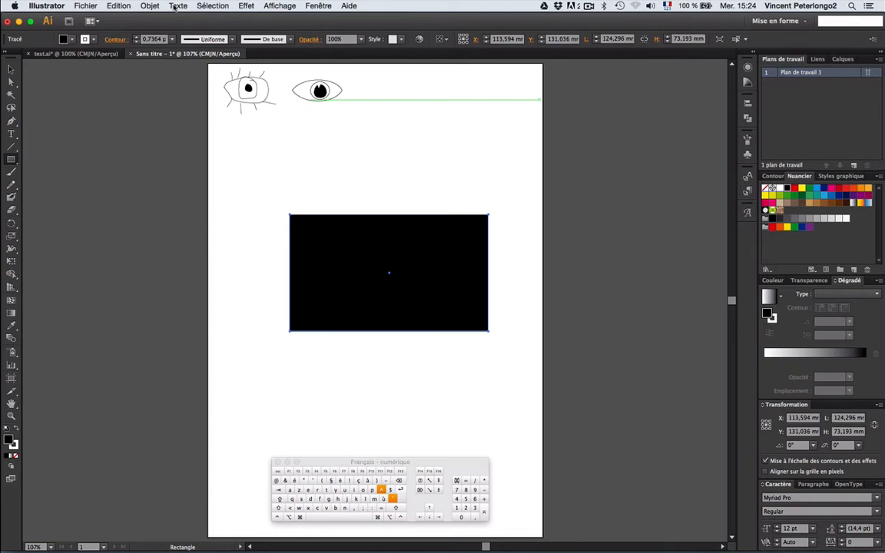
Step: Show the rulers and place a vertical and a horizontal guide crossing at the black rectangle's centre
click(279, 6)
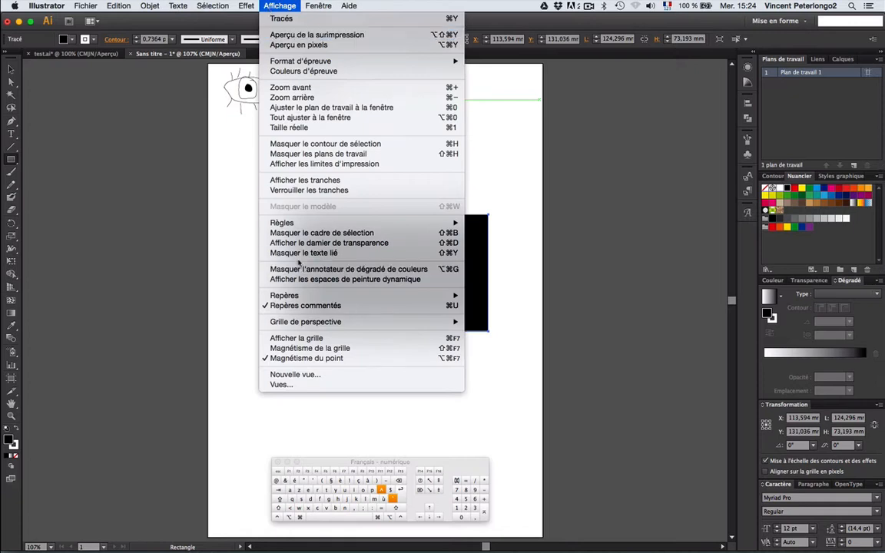
mouse_move(371, 222)
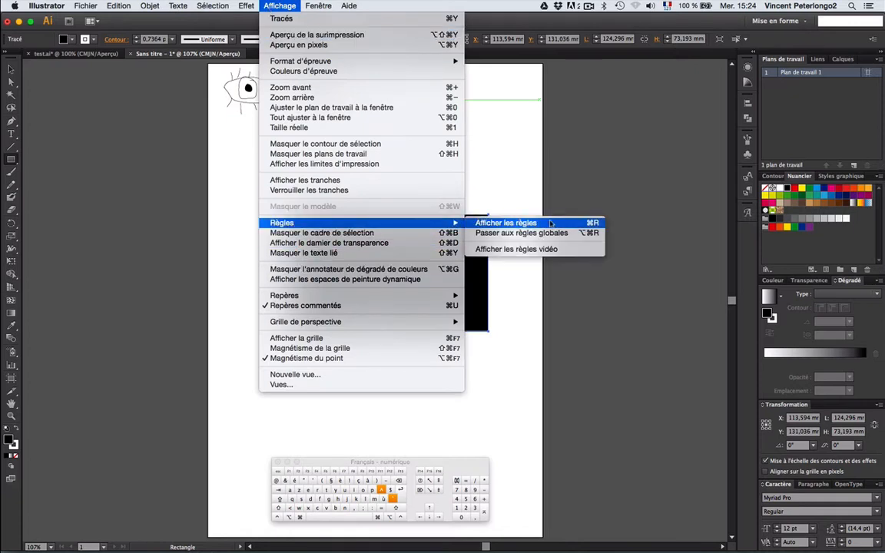
click(601, 224)
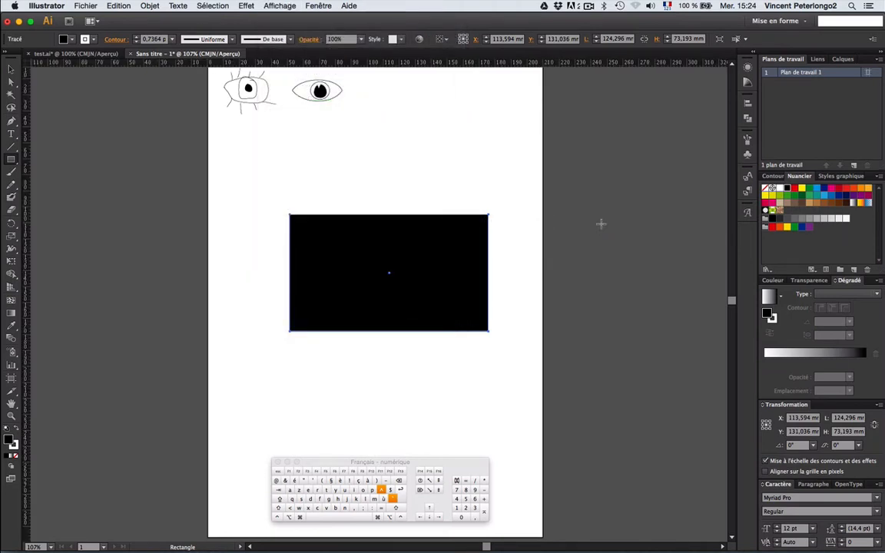
drag(26, 205, 390, 270)
drag(364, 61, 392, 274)
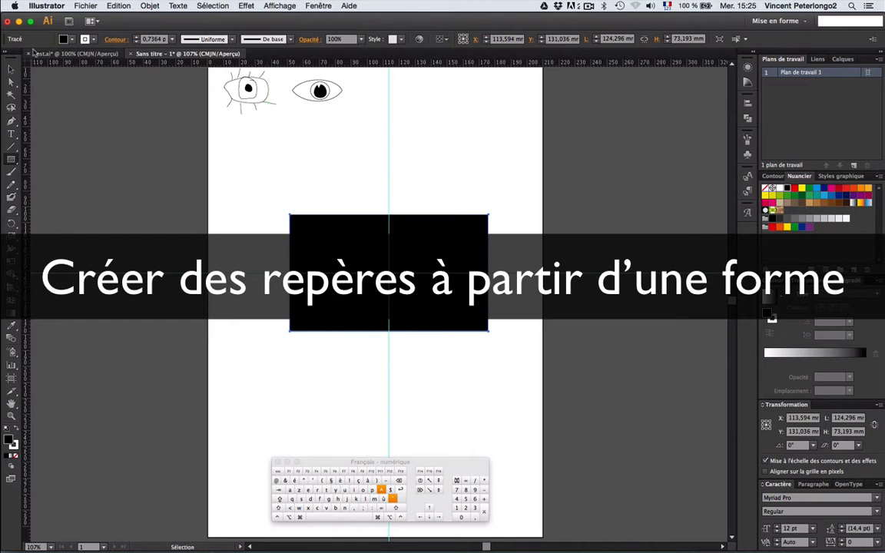
key(v)
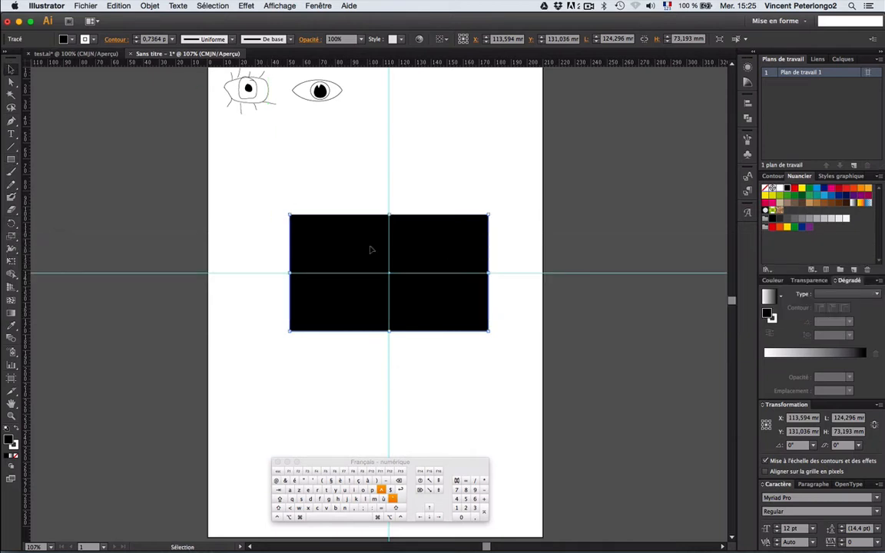
Step: Convert the black rectangle into a guide and lock all the guides
click(279, 6)
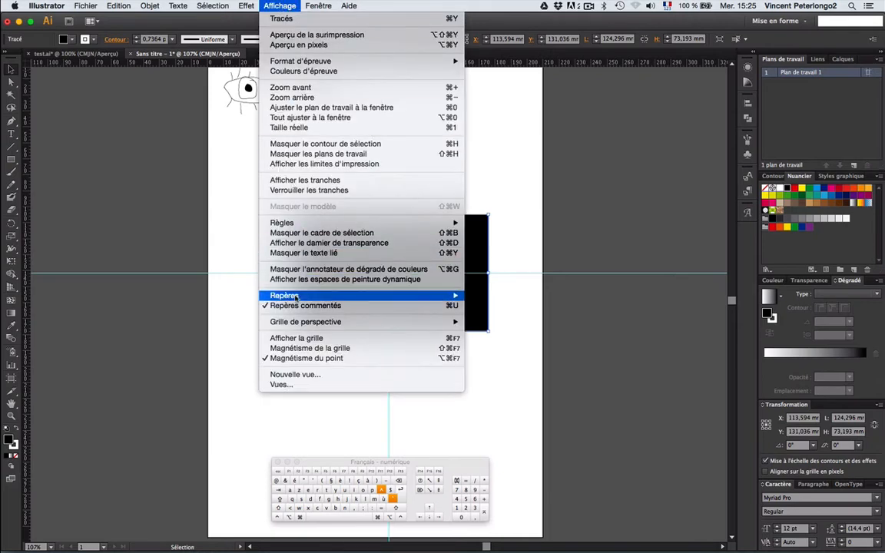
mouse_move(430, 296)
click(477, 316)
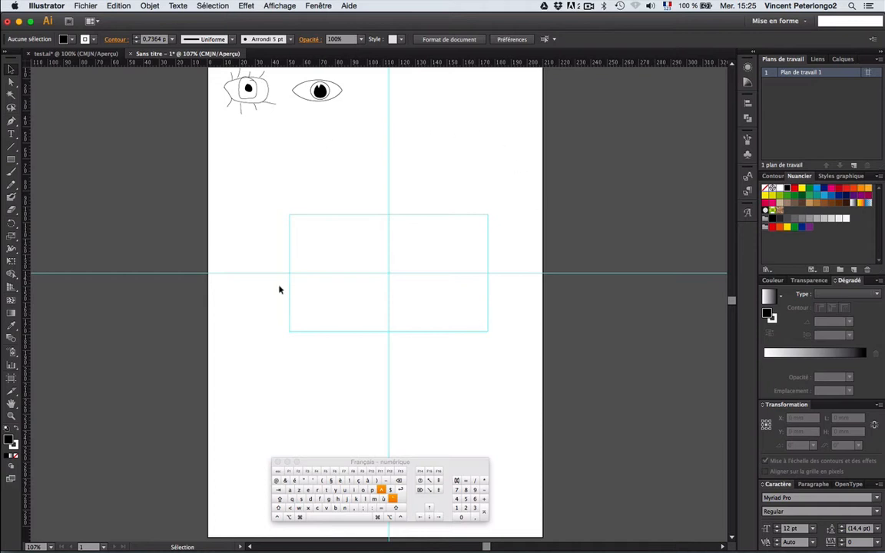
click(282, 6)
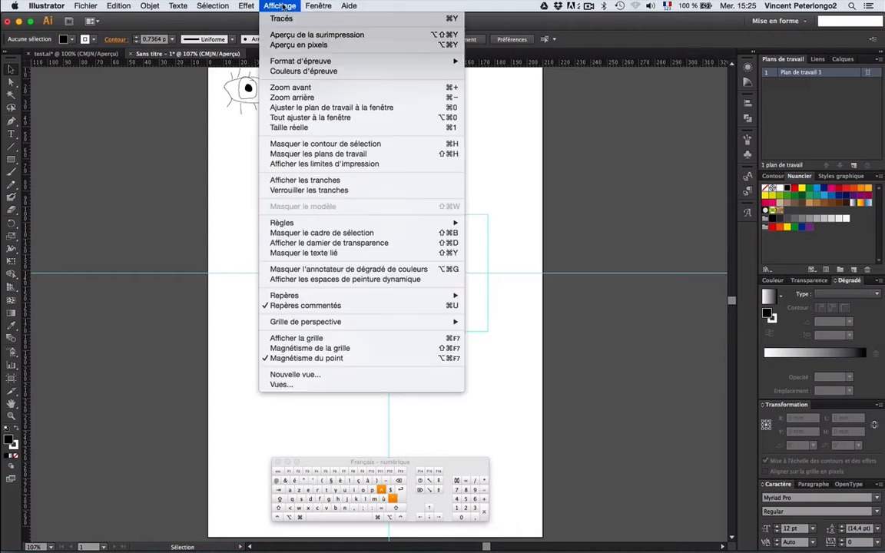
mouse_move(292, 300)
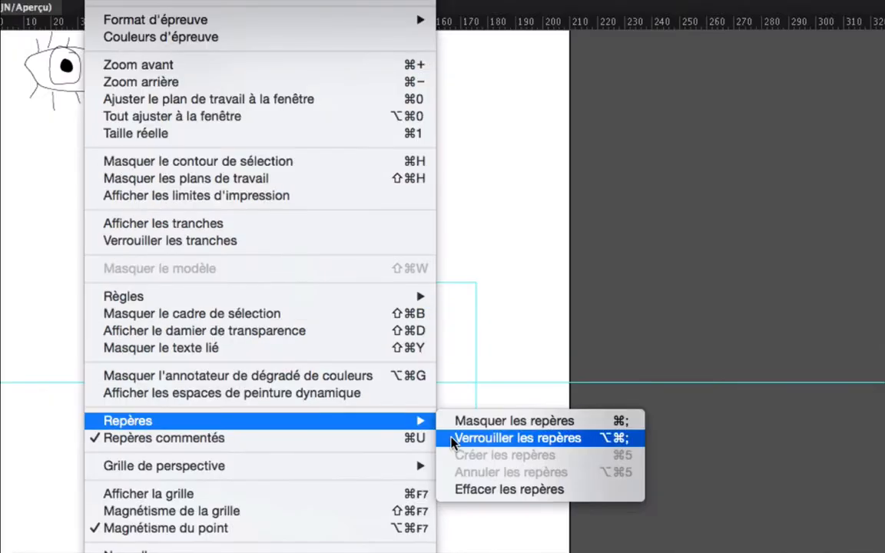
click(452, 442)
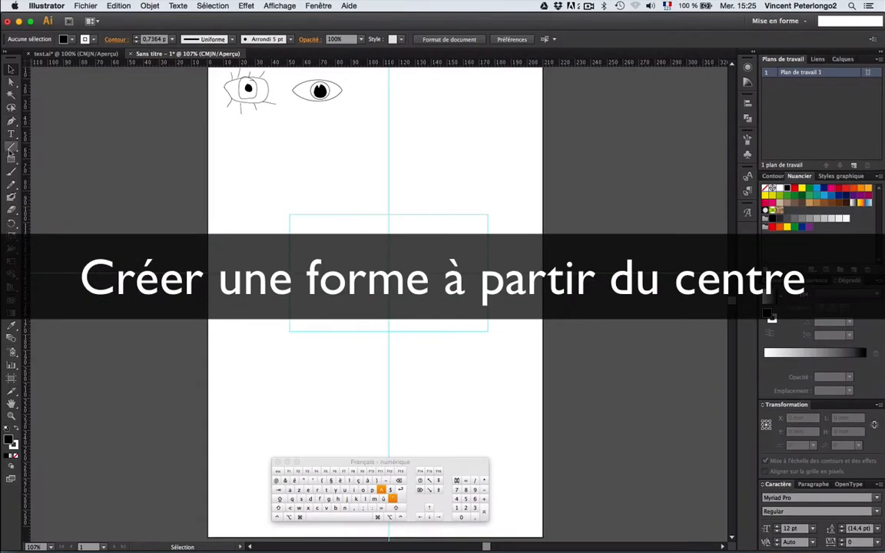
Step: Draw an ellipse about 124 by 73 mm from the guides' crossing to fill the rectangular guide, and swap its fill and stroke
drag(10, 159, 52, 182)
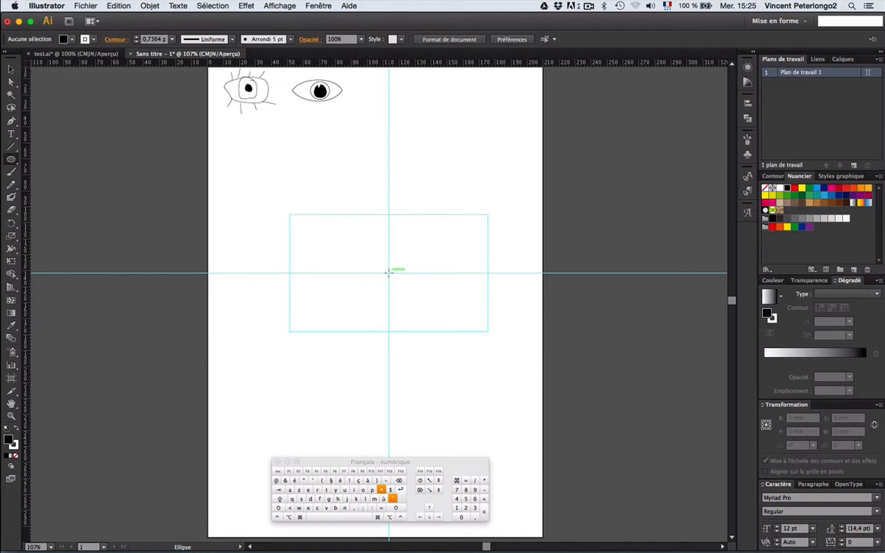
key(alt)
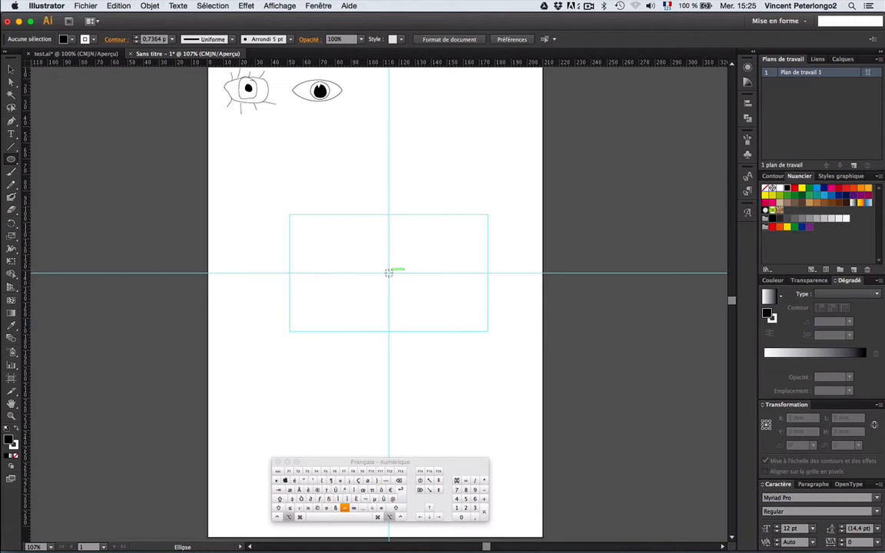
mouse_move(388, 272)
mouse_down()
mouse_move(328, 246)
mouse_move(290, 214)
mouse_up()
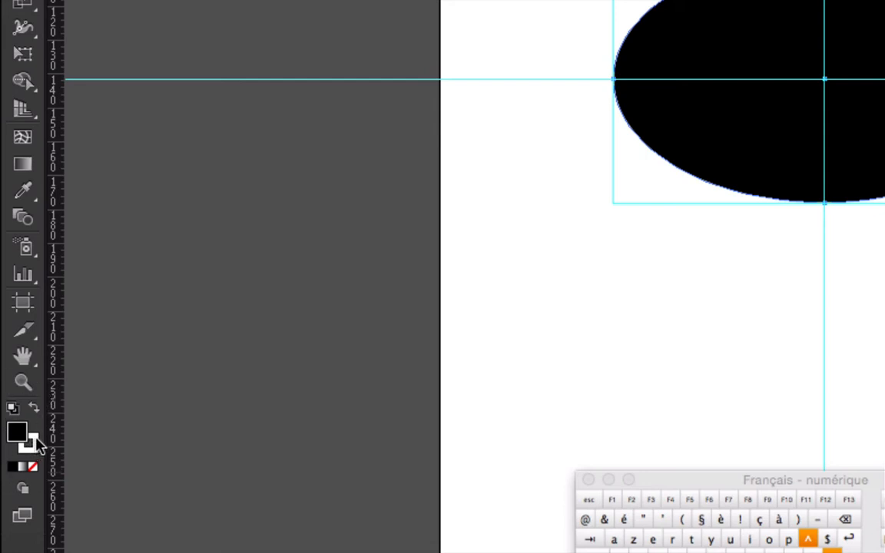
click(34, 407)
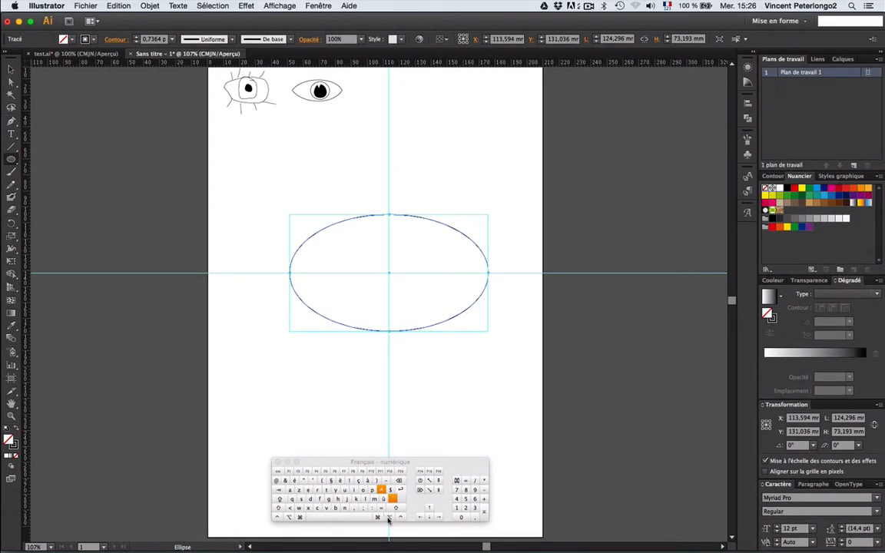
Step: Draw two concentric circles about 67 mm and 34 mm in diameter outward from the ellipse's centre
click(389, 519)
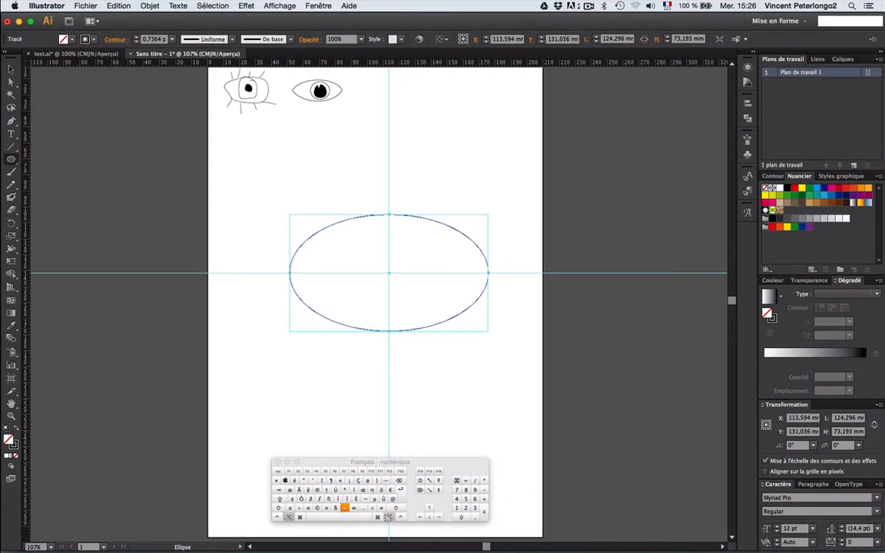
click(396, 507)
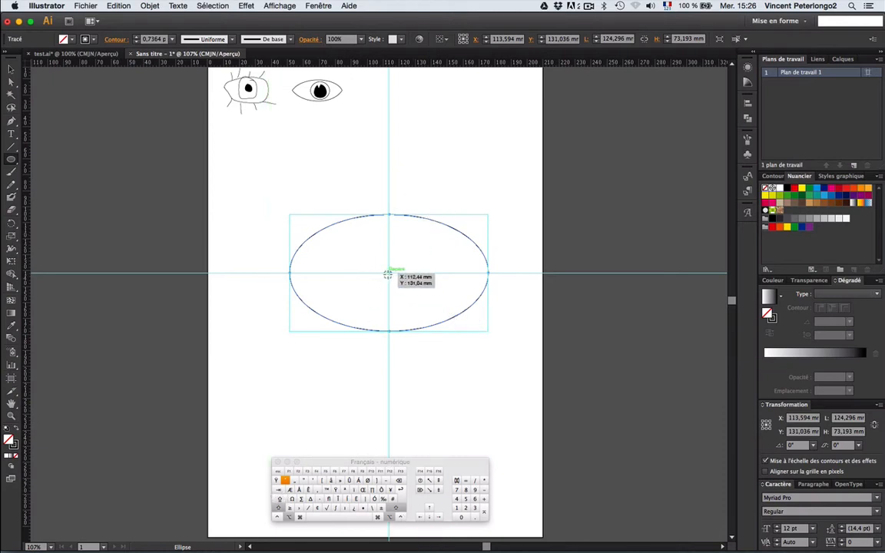
drag(389, 272, 341, 220)
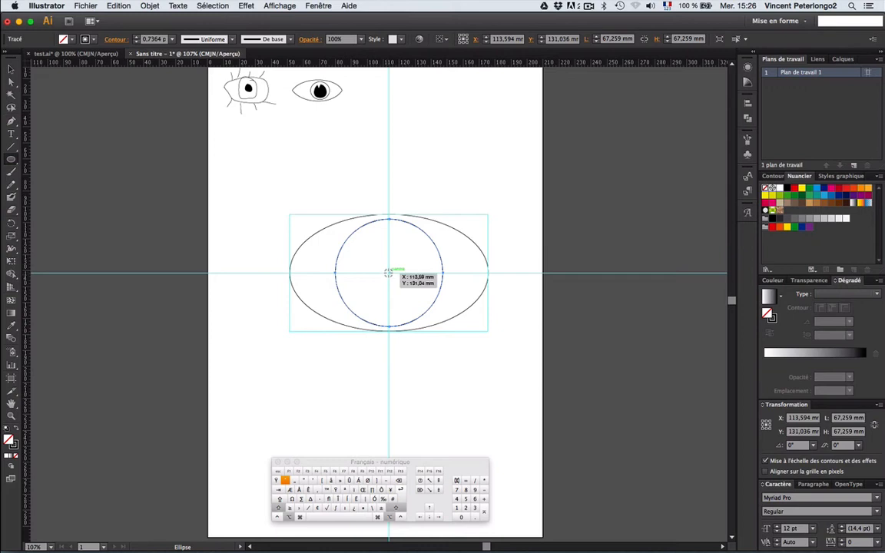
drag(389, 273, 368, 245)
Step: Save the document as oeil.ai in the Bureau folder, in Adobe Illustrator format with the Illustrator CS6 options
click(84, 7)
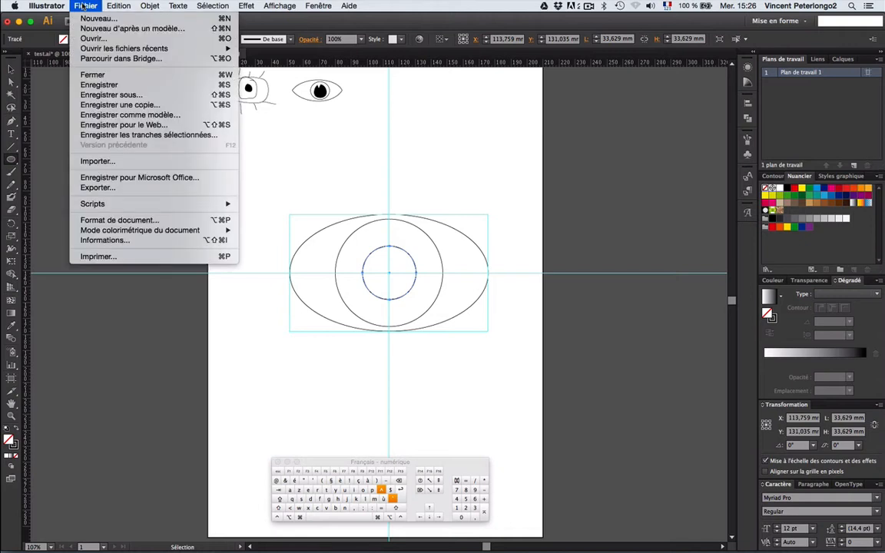
click(91, 85)
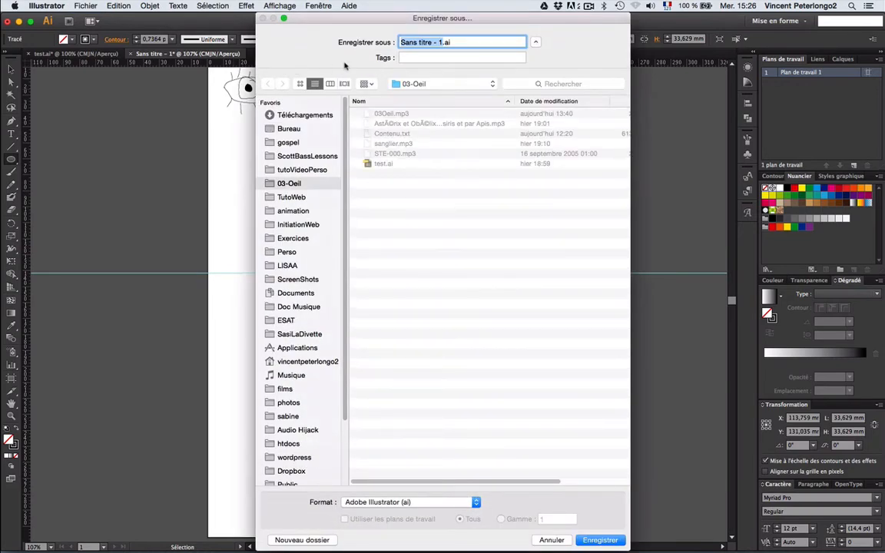
text(oeil)
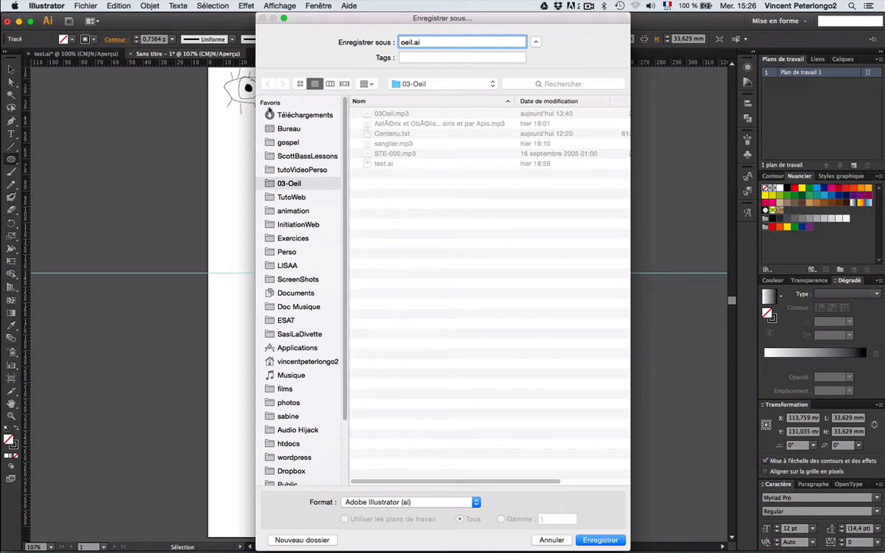
click(289, 128)
click(603, 540)
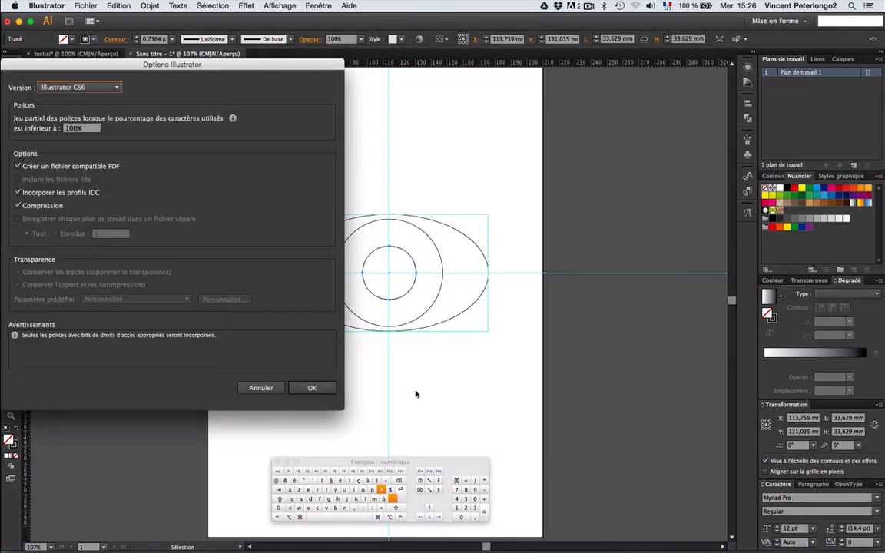
click(320, 390)
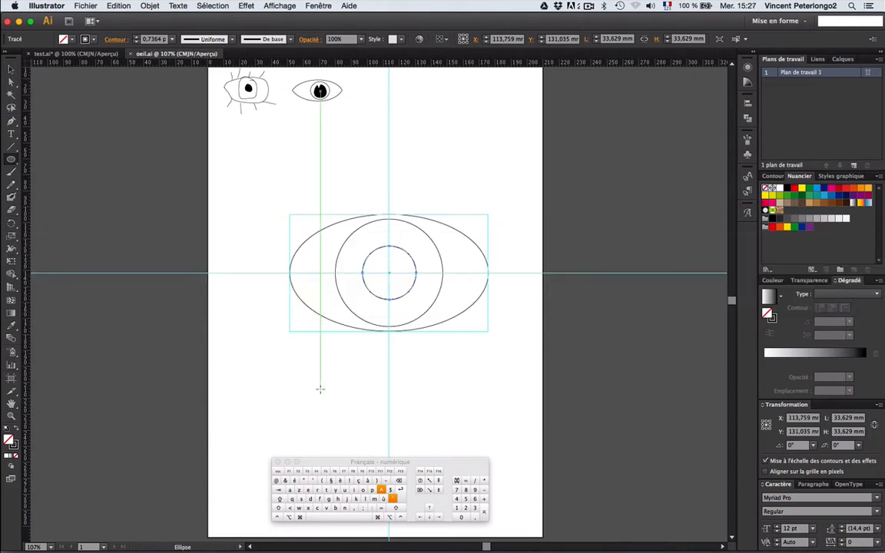
Step: Draw a circle about 55 mm in diameter below the large eye and duplicate it straight up by about 26 mm
scroll(319, 391, down, 3)
drag(261, 316, 351, 406)
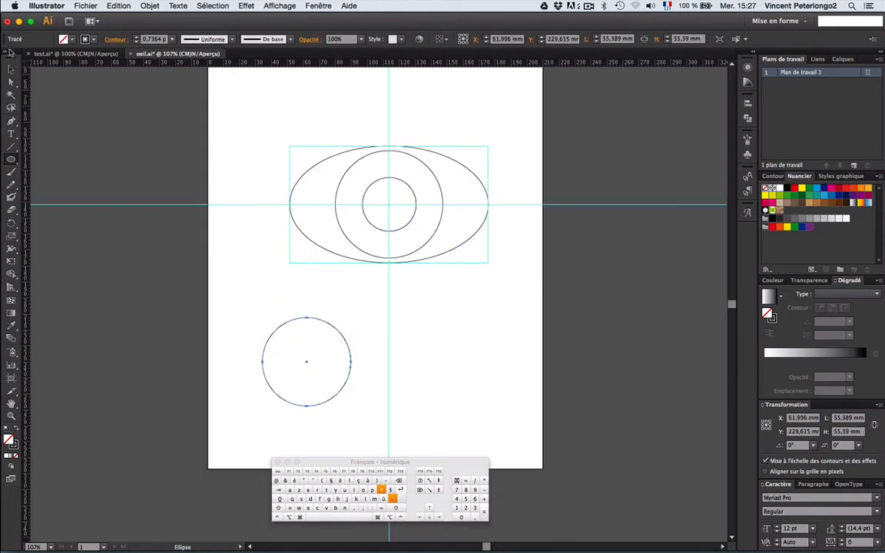
key(v)
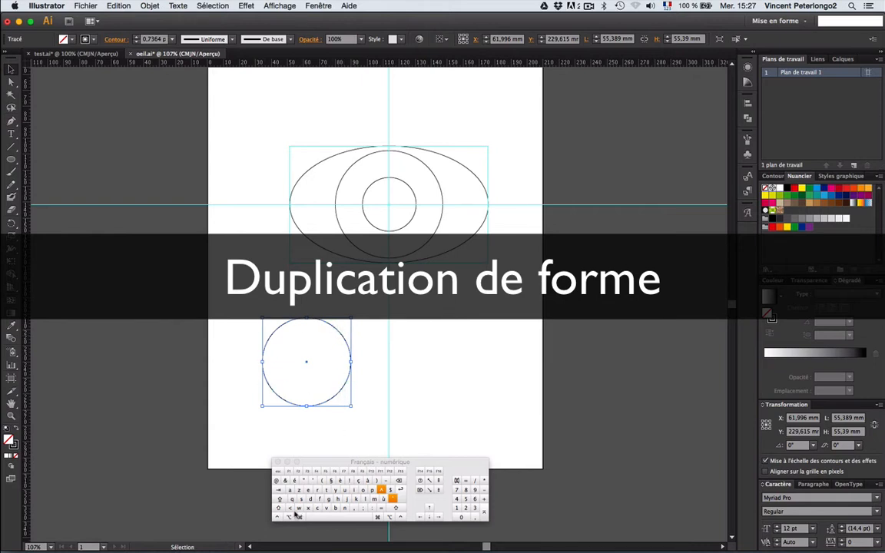
key(alt)
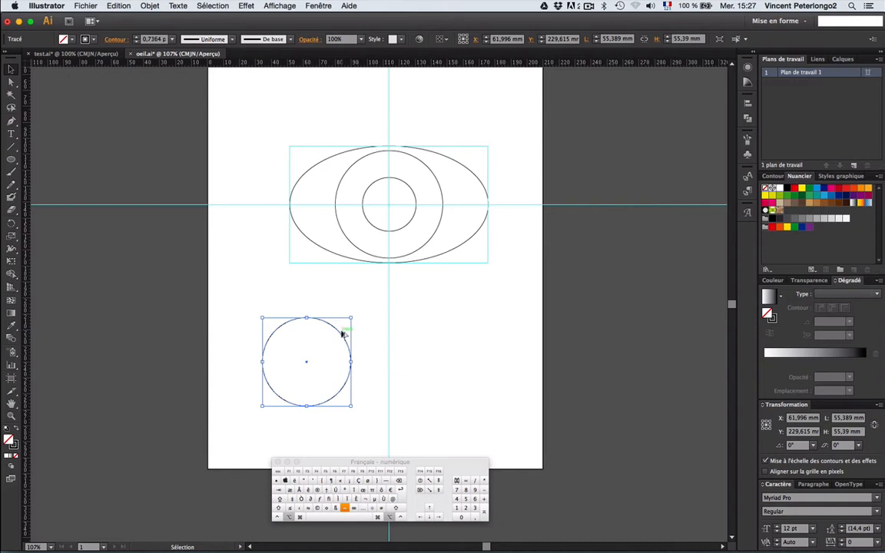
drag(342, 336, 342, 308)
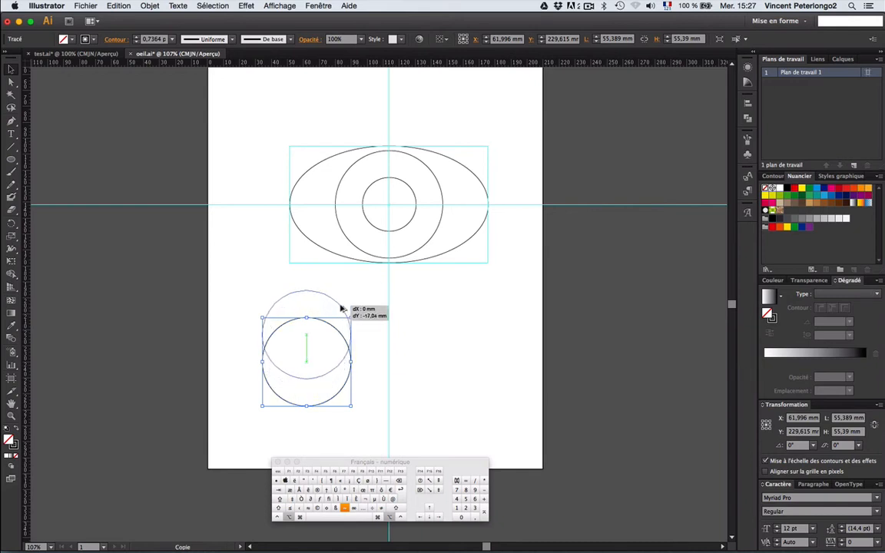
key(shift)
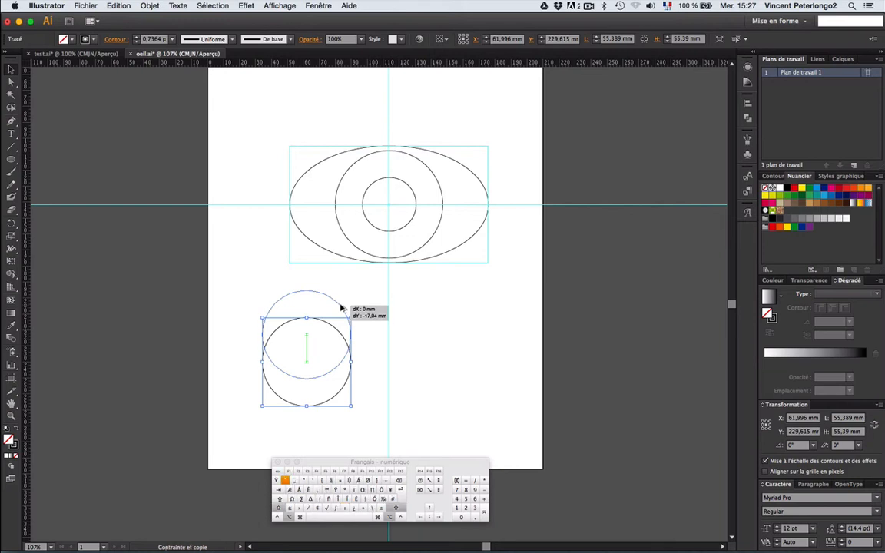
drag(341, 307, 340, 292)
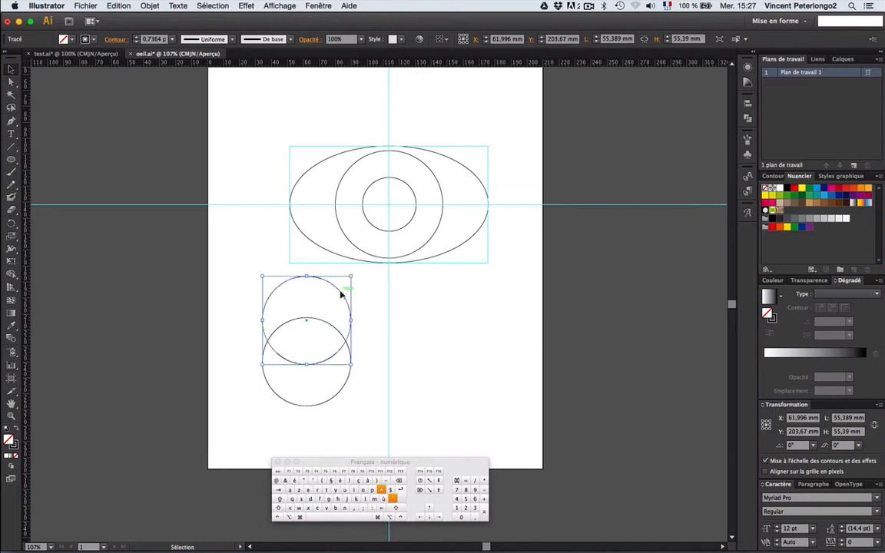
Step: Reduce the two overlapping circles to their shared almond shape with the Pathfinder Intersection mode
drag(239, 293, 338, 403)
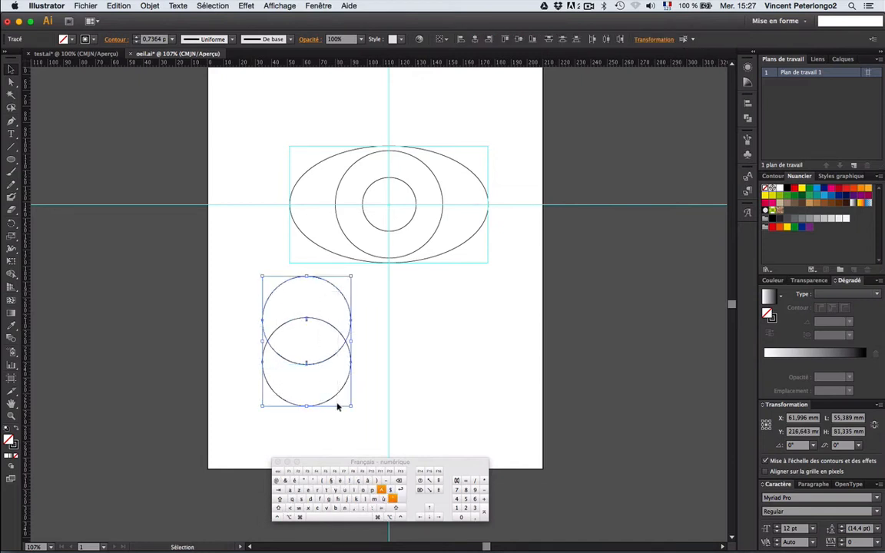
click(322, 6)
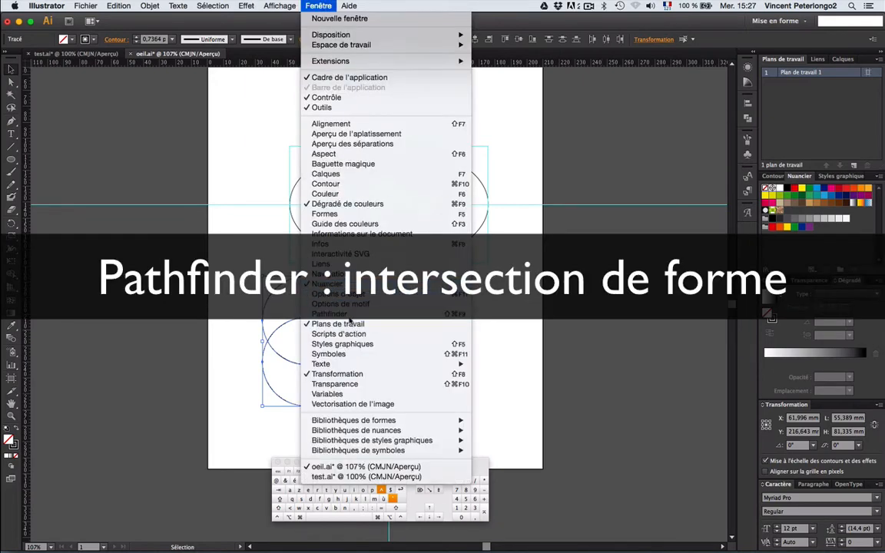
click(344, 314)
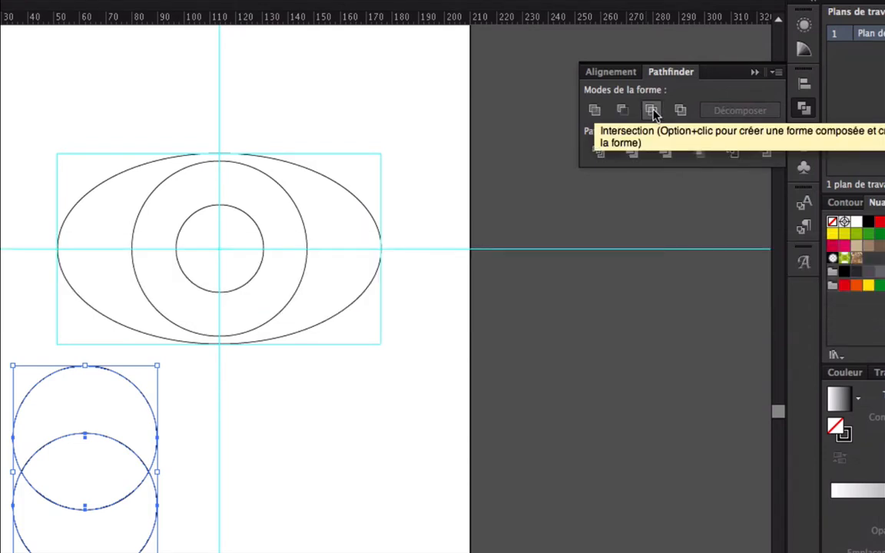
click(650, 111)
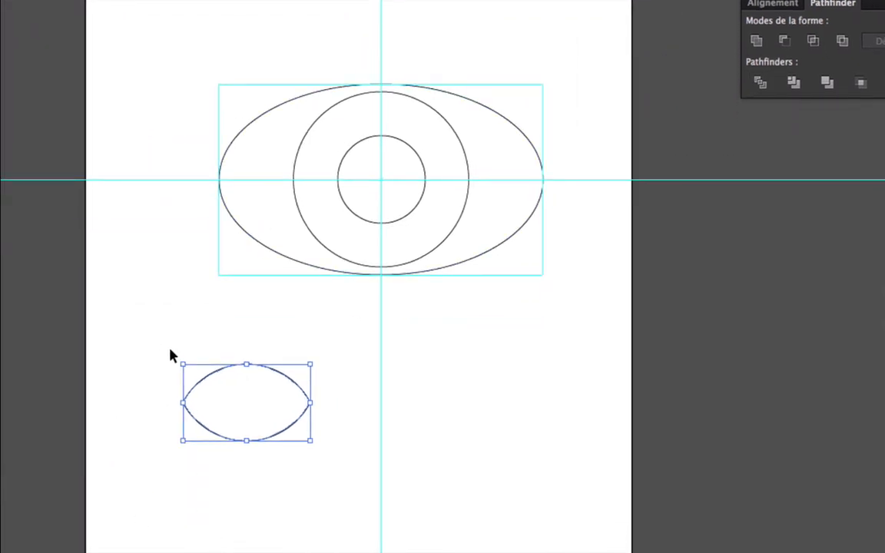
Step: Delete the large ellipse, then fit the almond shape into the rectangular guide at about 124 by 75 mm
click(260, 117)
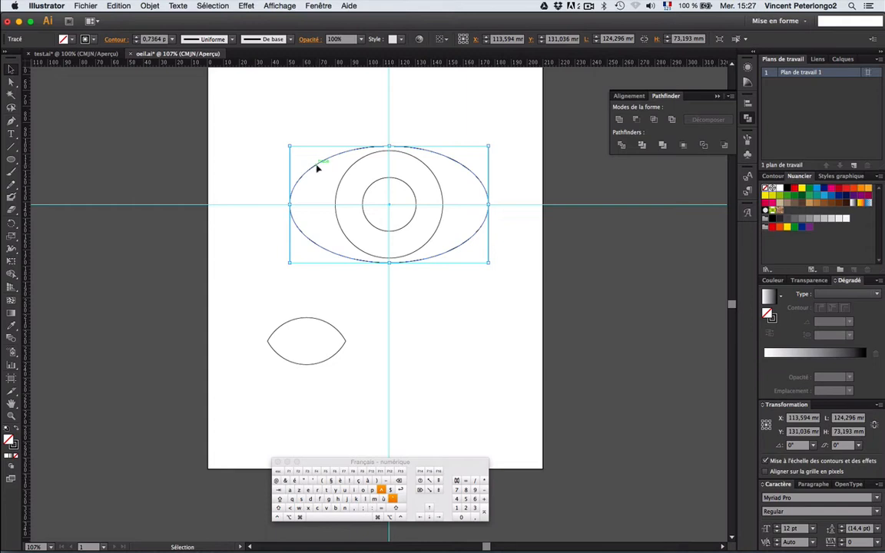
key(Delete)
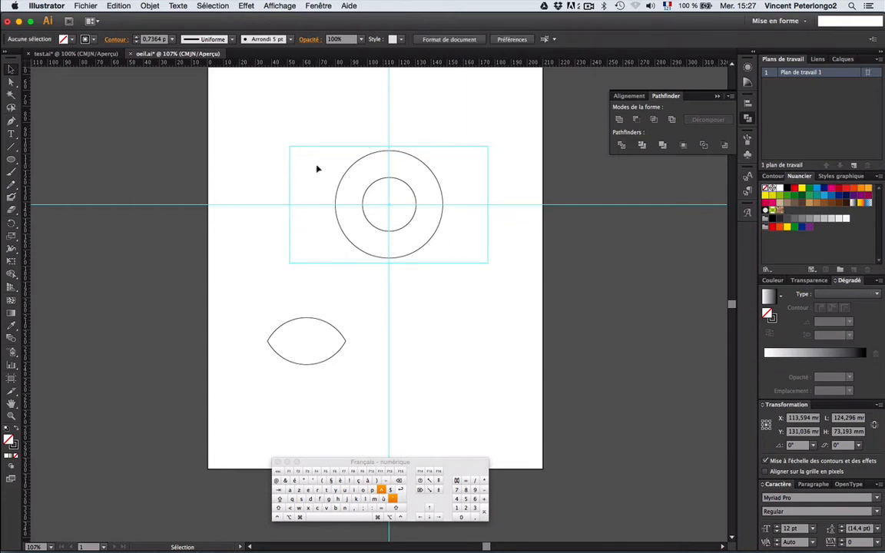
drag(298, 320, 321, 150)
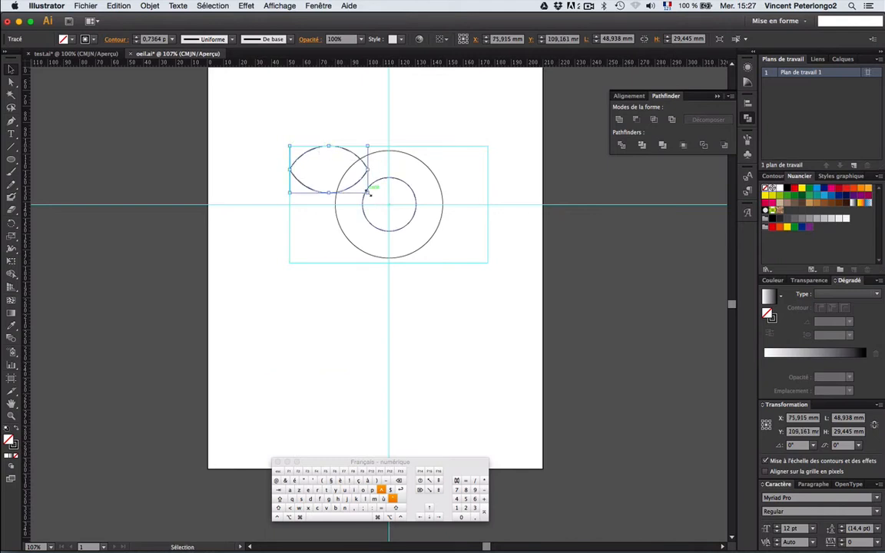
drag(369, 194, 486, 261)
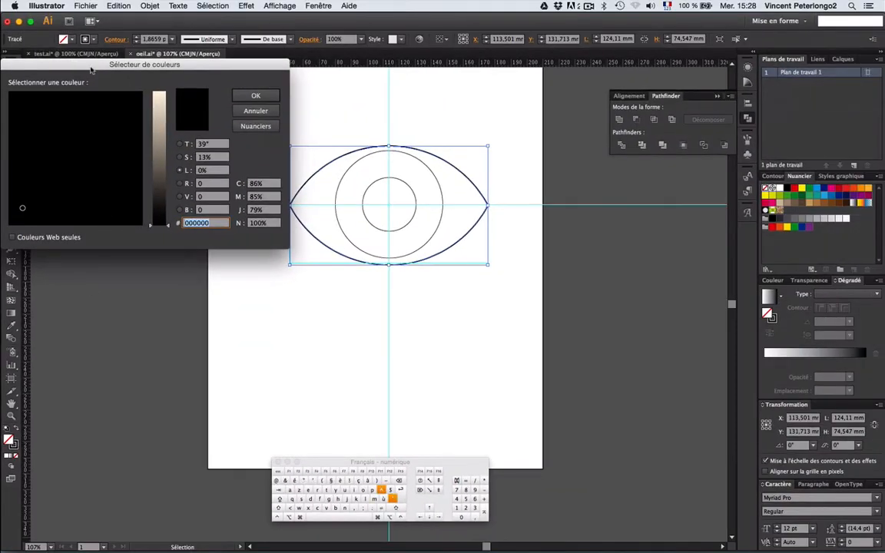
Step: Fill the almond shape with the pale yellow colour F7F3C9
drag(91, 65, 184, 152)
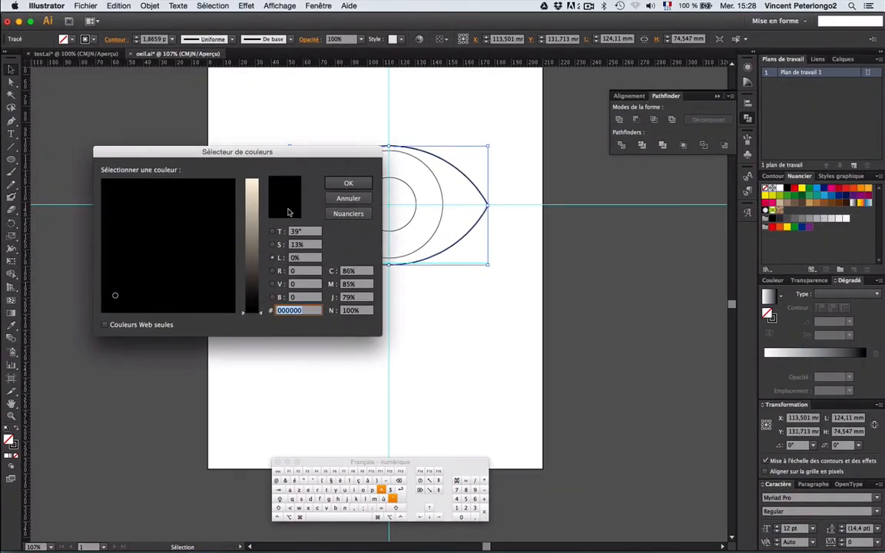
click(253, 193)
drag(253, 192, 253, 182)
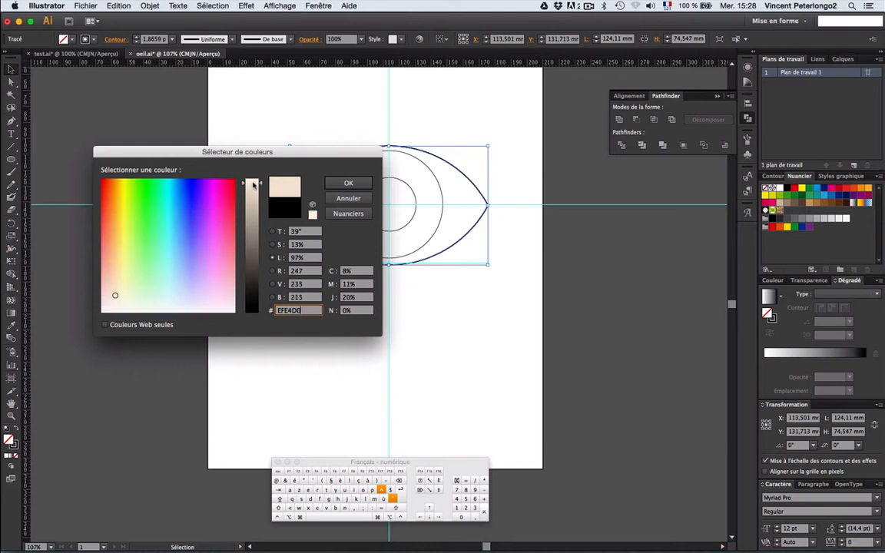
click(120, 287)
drag(121, 287, 123, 287)
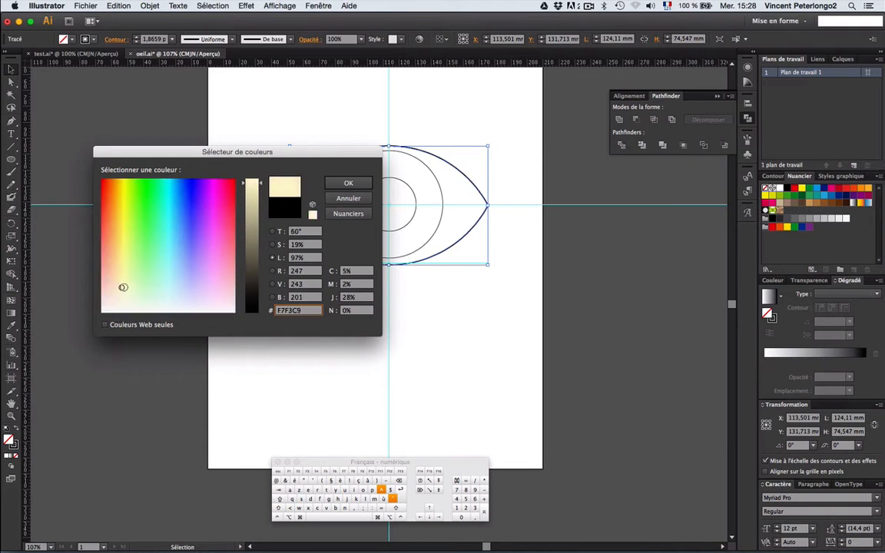
click(348, 183)
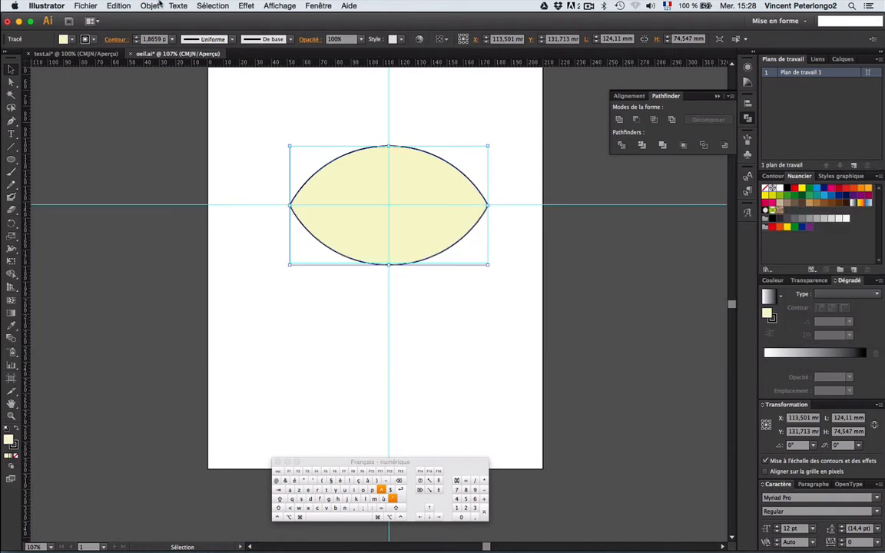
Step: Send the pale yellow almond shape to the back, behind the two concentric circles
click(158, 6)
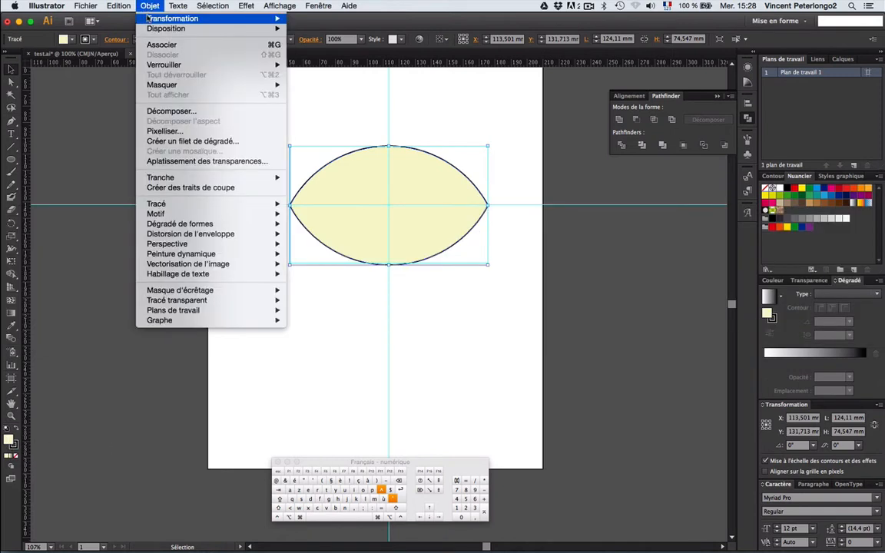
mouse_move(157, 29)
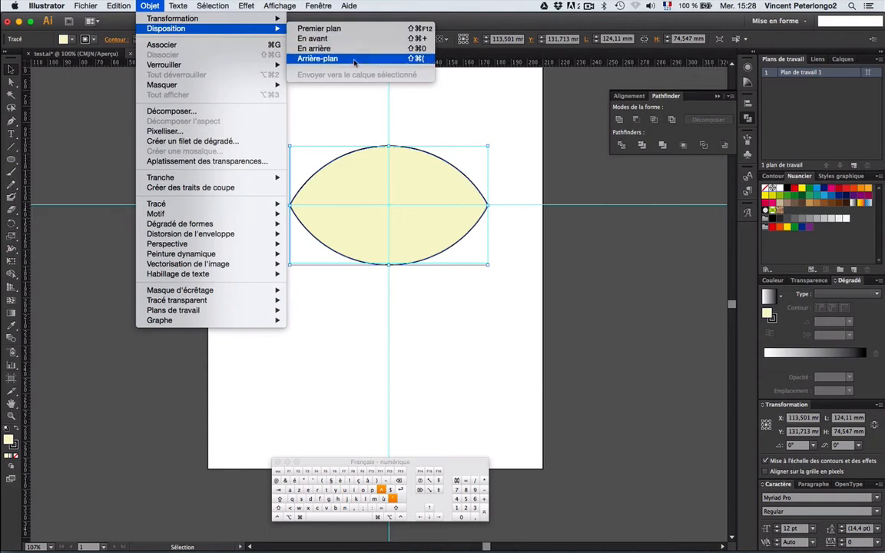
click(321, 58)
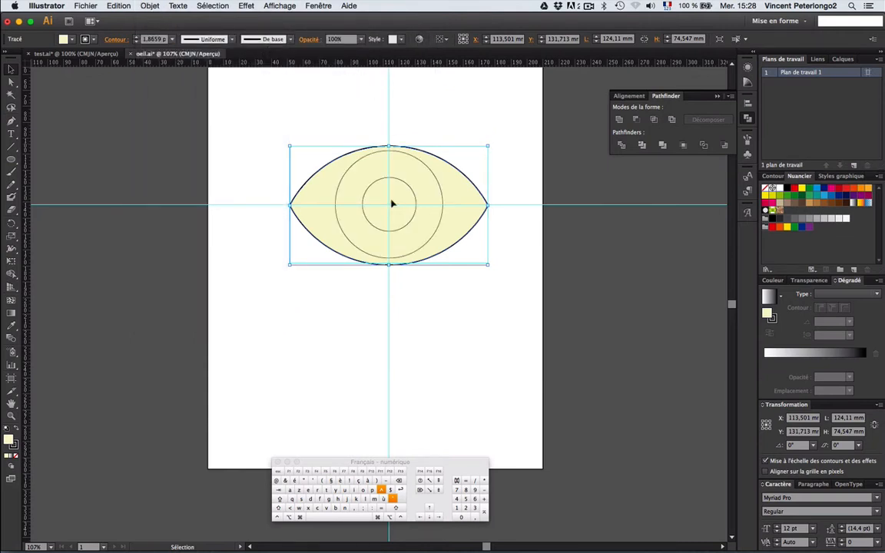
Step: Draw a small closed triangle with the Pen tool across the upper-left edge of the small inner circle
key(p)
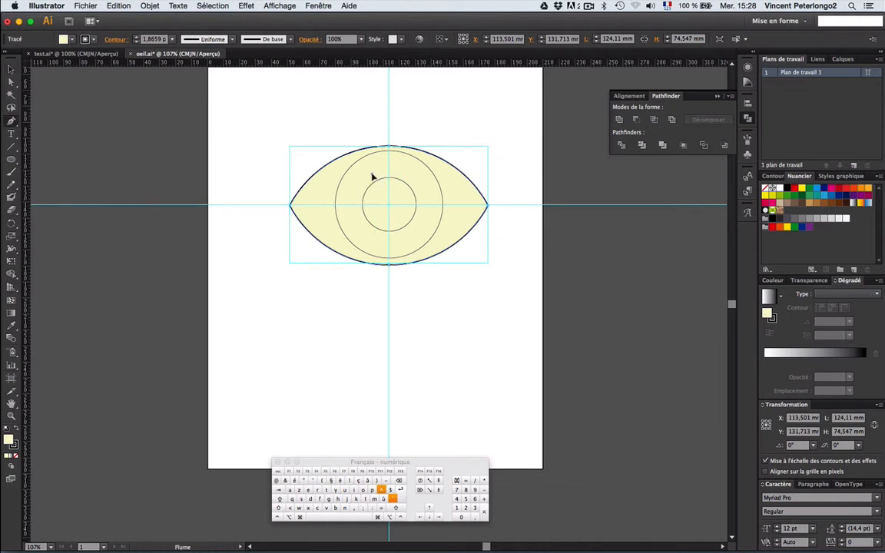
drag(372, 174, 386, 188)
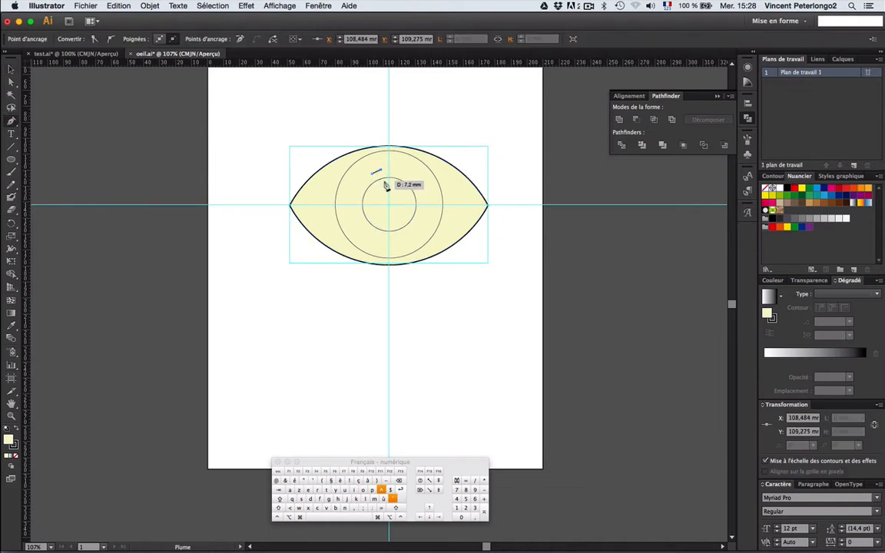
click(385, 185)
click(372, 174)
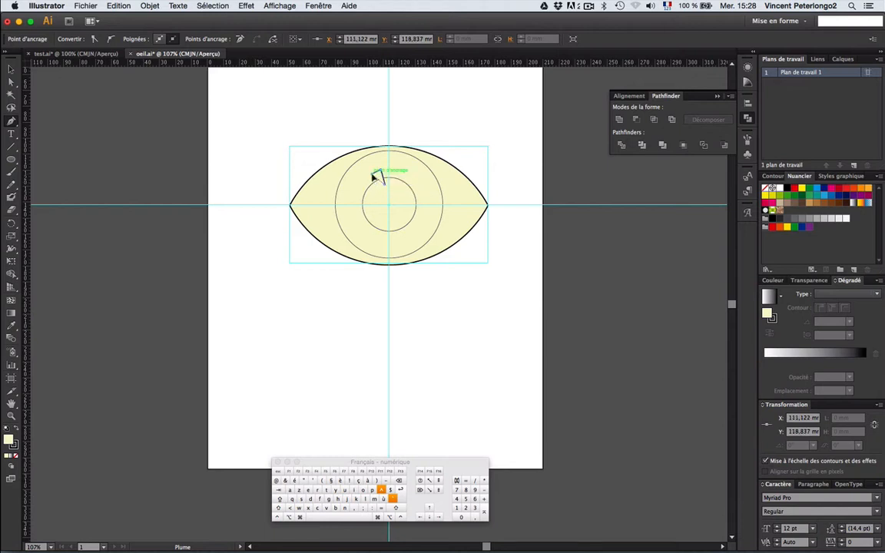
Step: Cut the small triangle out of the inner circle with the Pathfinder Subtraction mode (Soustraction), and deselect the result
key(v)
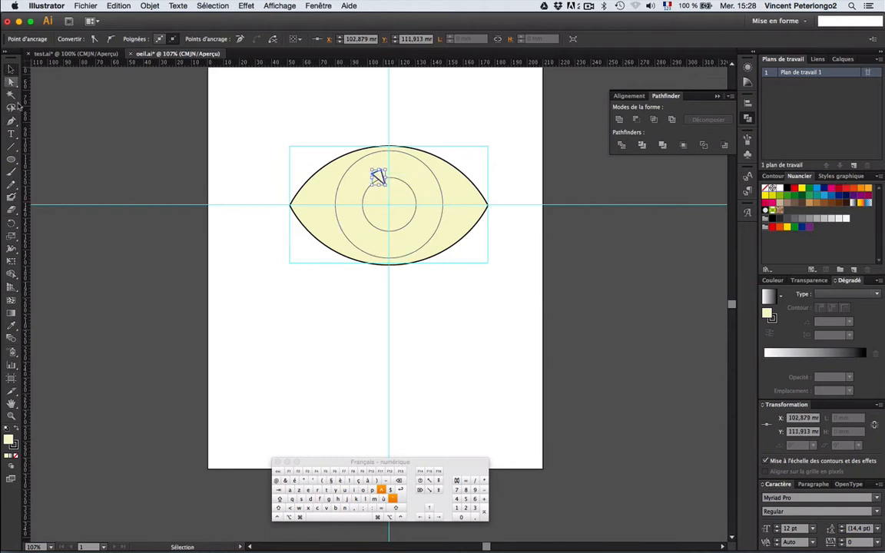
key(shift)
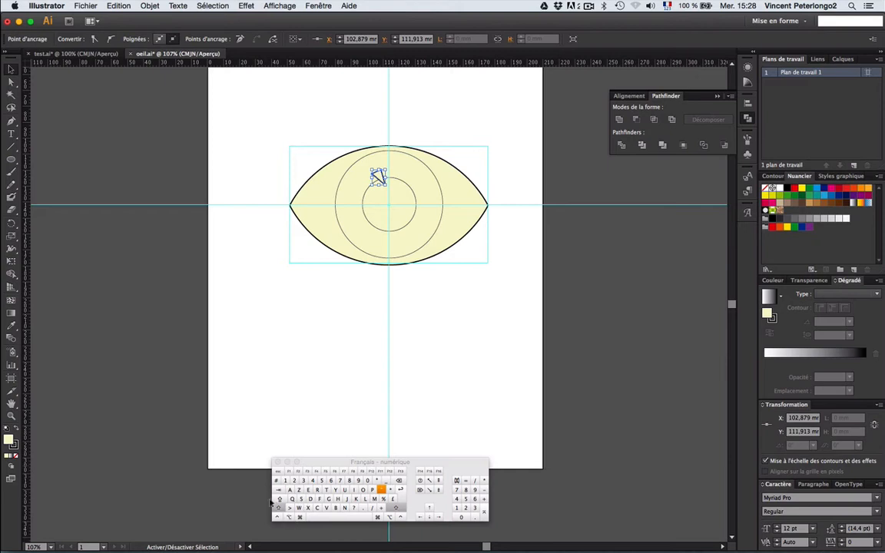
shift+click(366, 198)
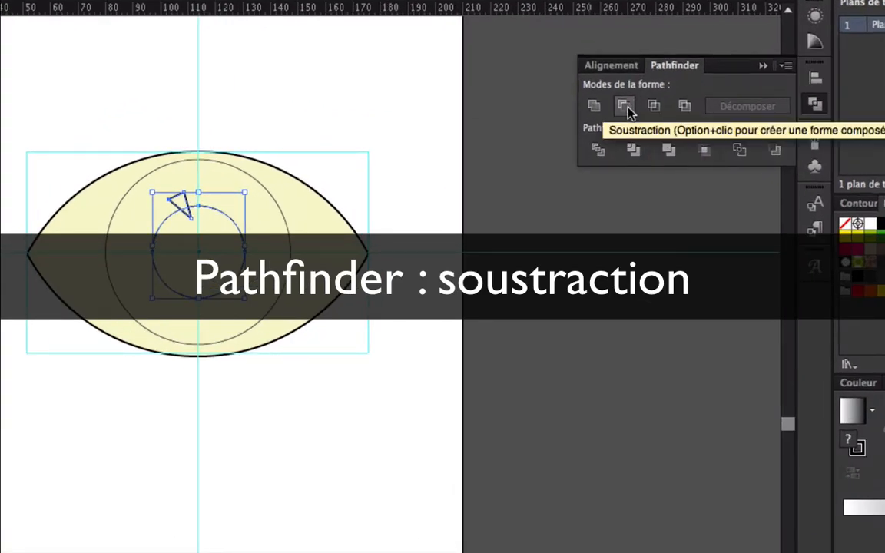
click(628, 109)
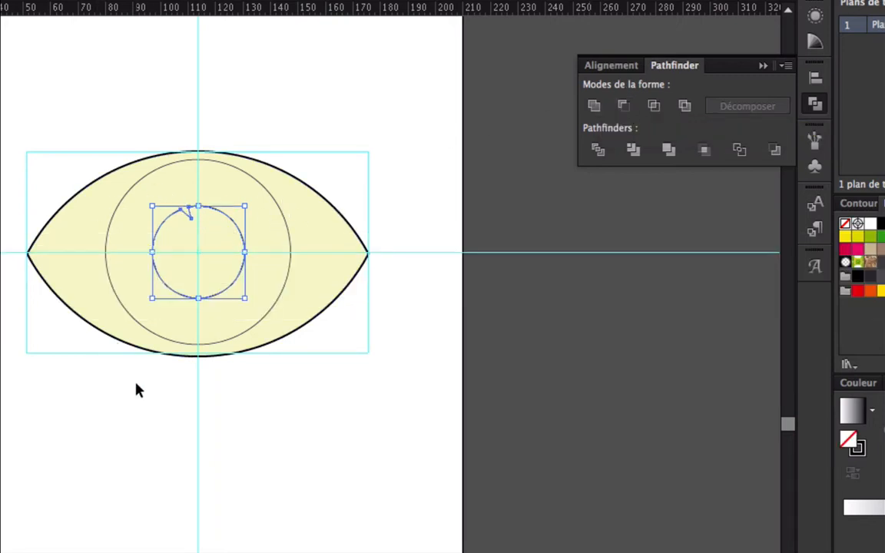
click(425, 198)
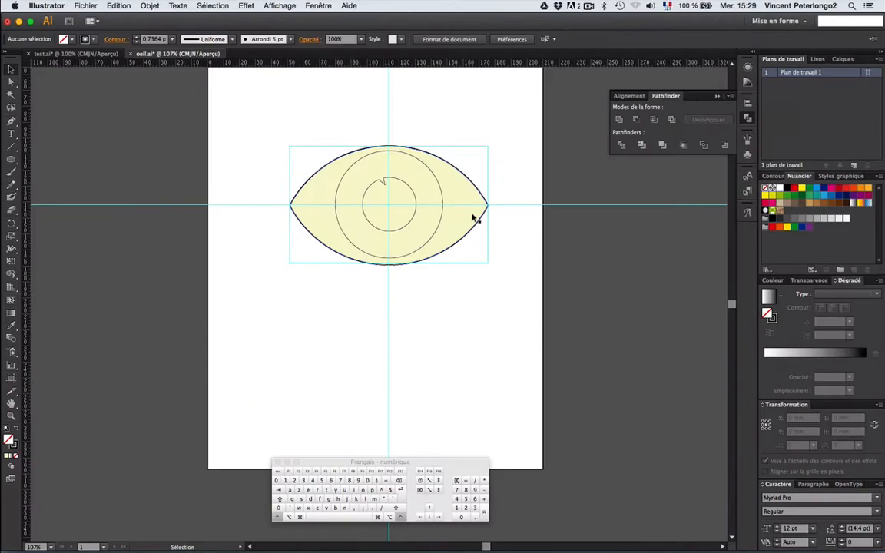
Step: Hide all the guides in the document
click(279, 6)
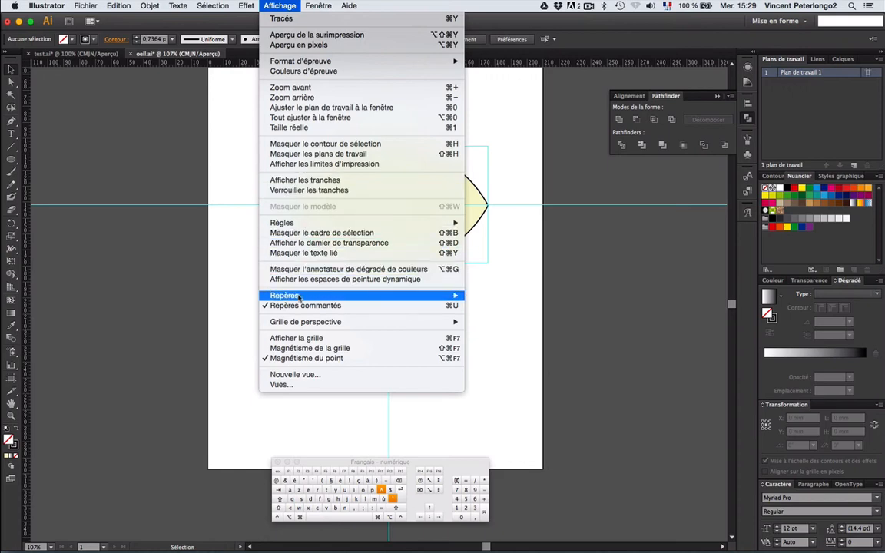
mouse_move(458, 304)
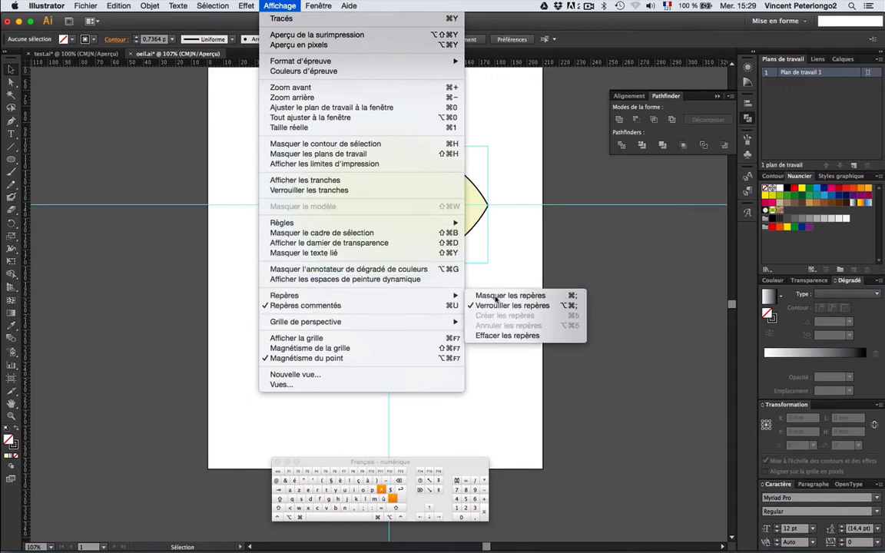
click(496, 296)
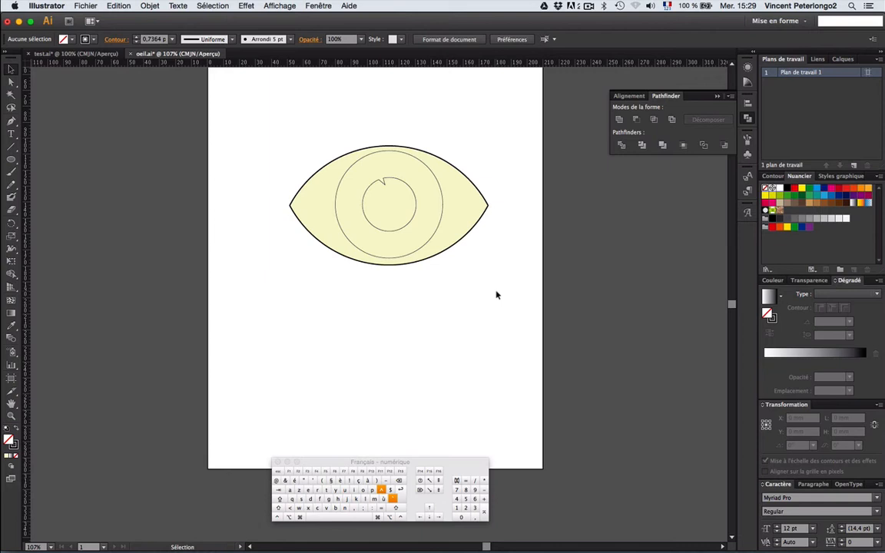
Step: Fill the large iris circle with a light blue of C 54.9, M 0, J 9.41, N 0, and deselect it
click(439, 182)
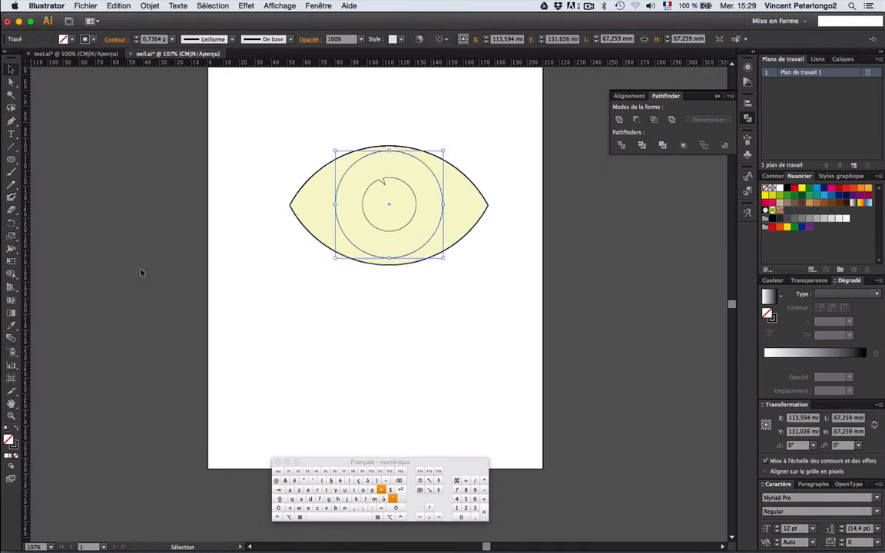
click(773, 281)
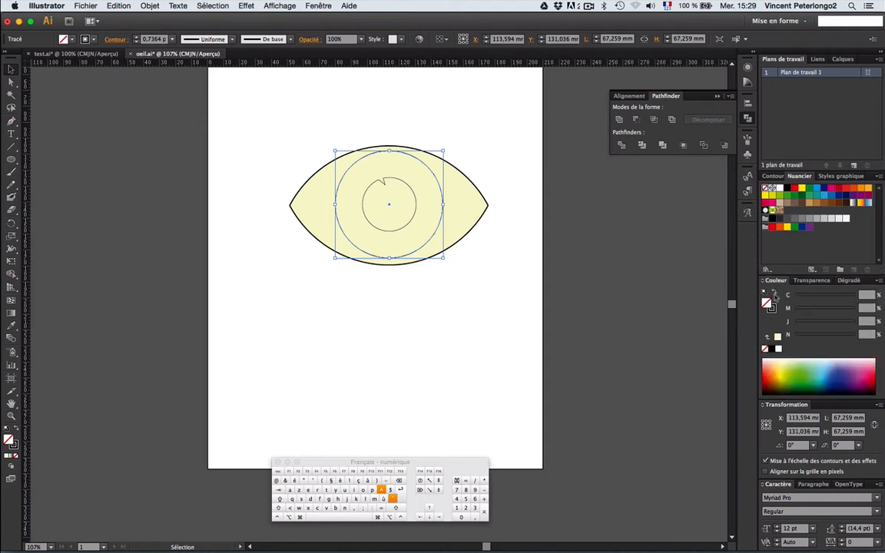
click(821, 366)
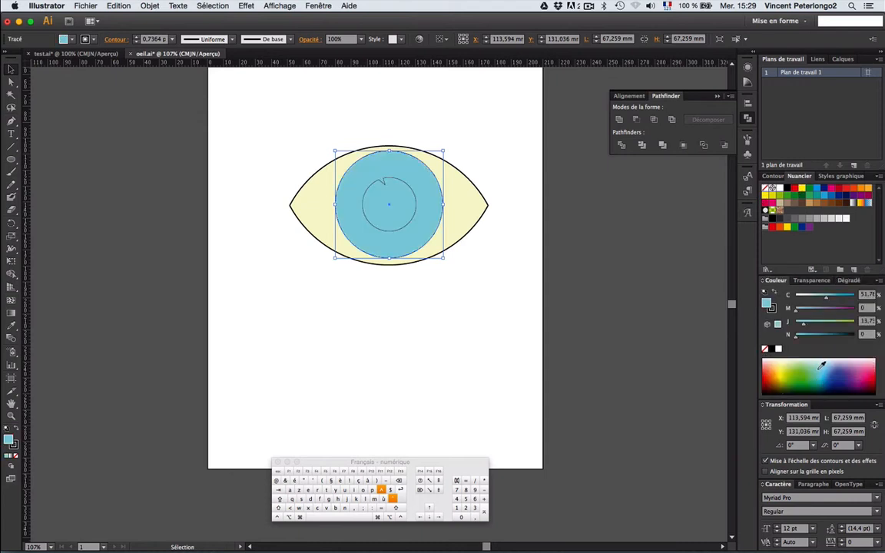
click(821, 364)
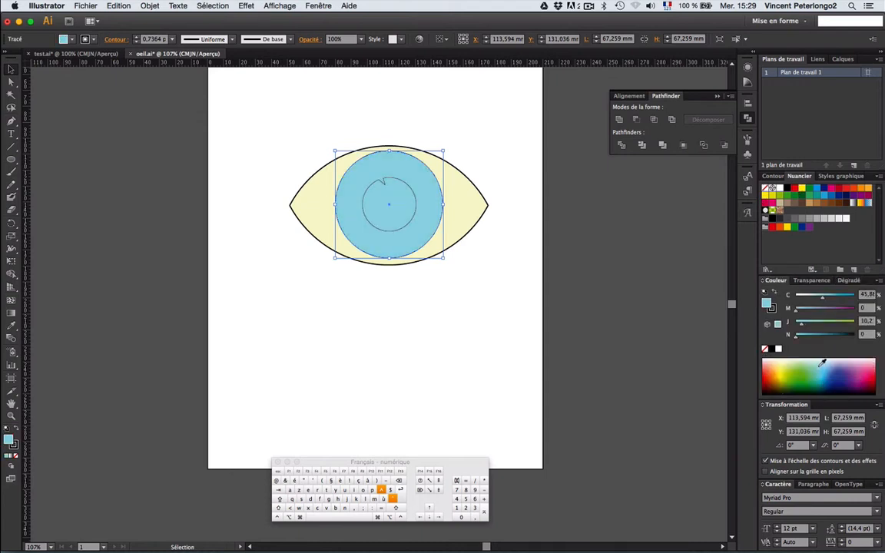
click(829, 370)
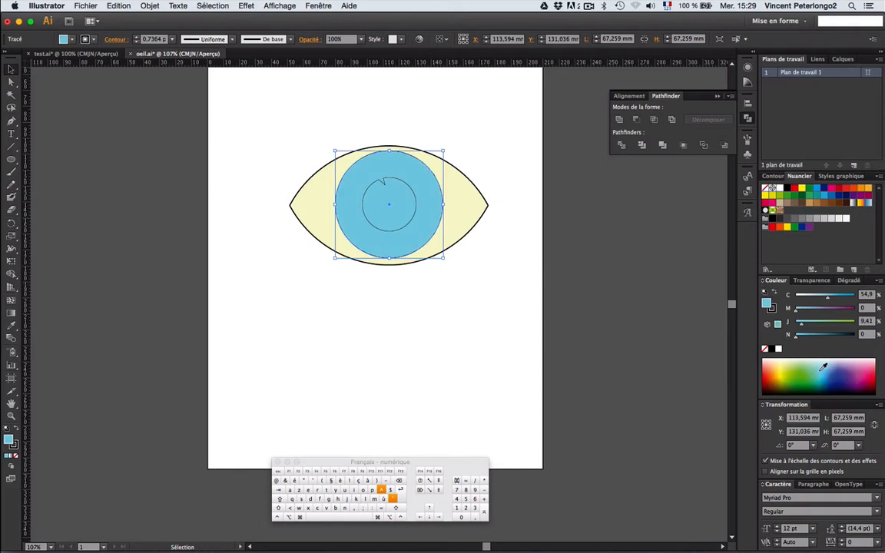
click(509, 272)
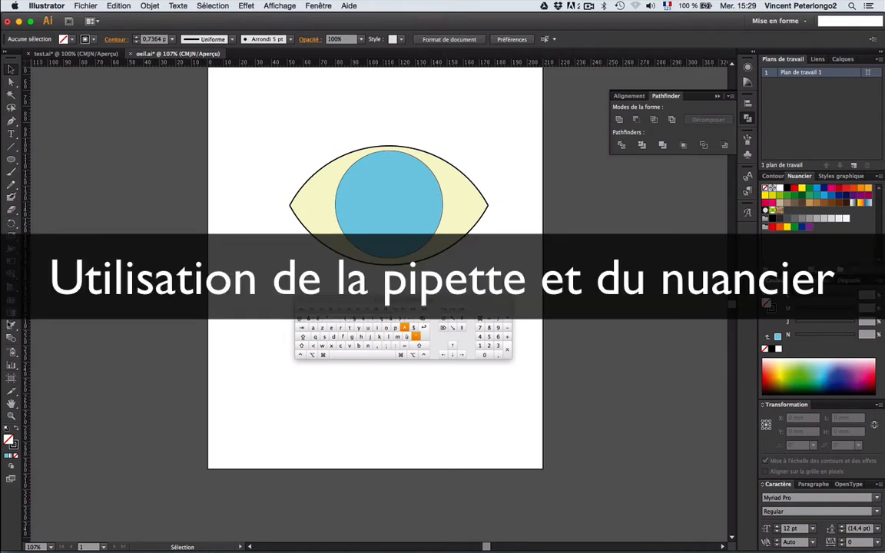
Step: Sample the iris's blue fill with the Eyedropper as the current colour
click(12, 324)
click(406, 190)
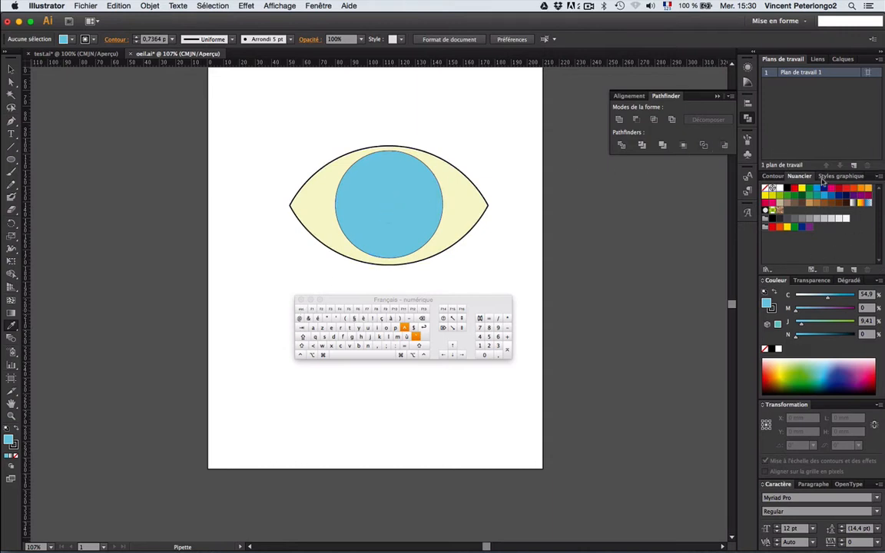
click(318, 6)
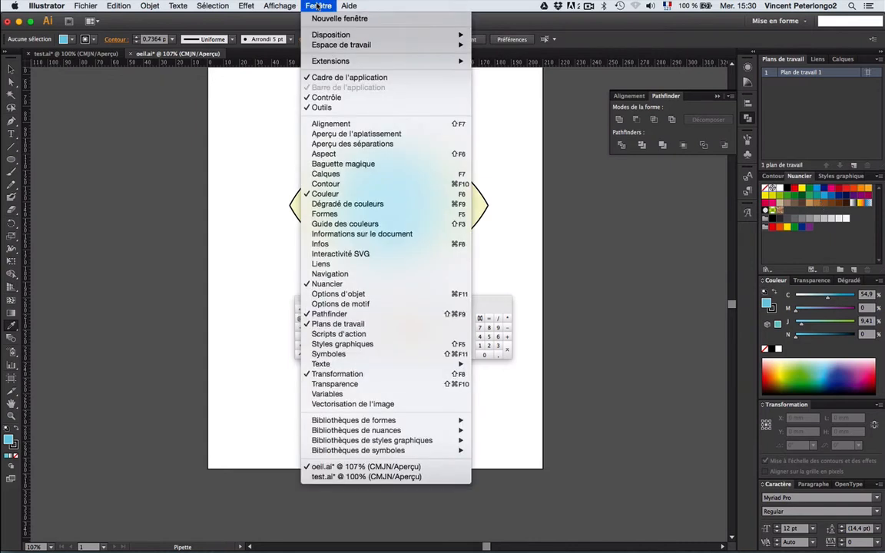
click(338, 286)
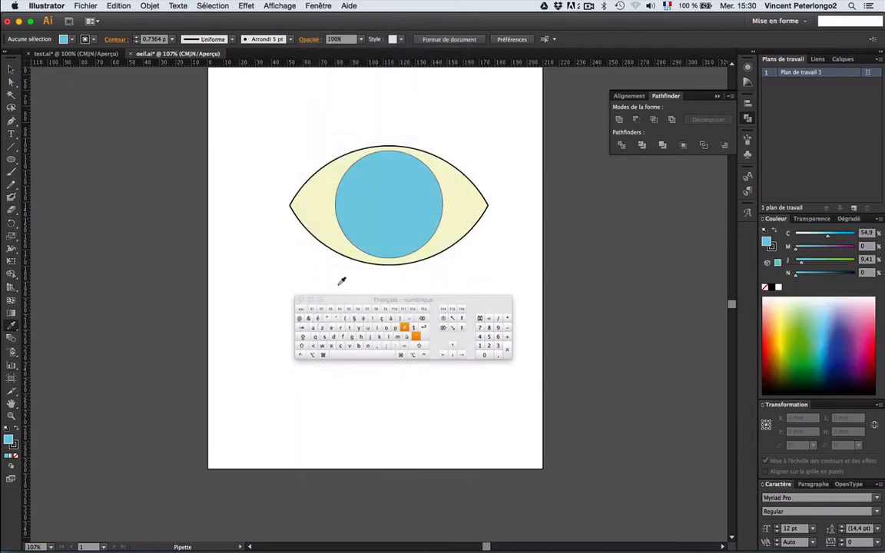
click(320, 7)
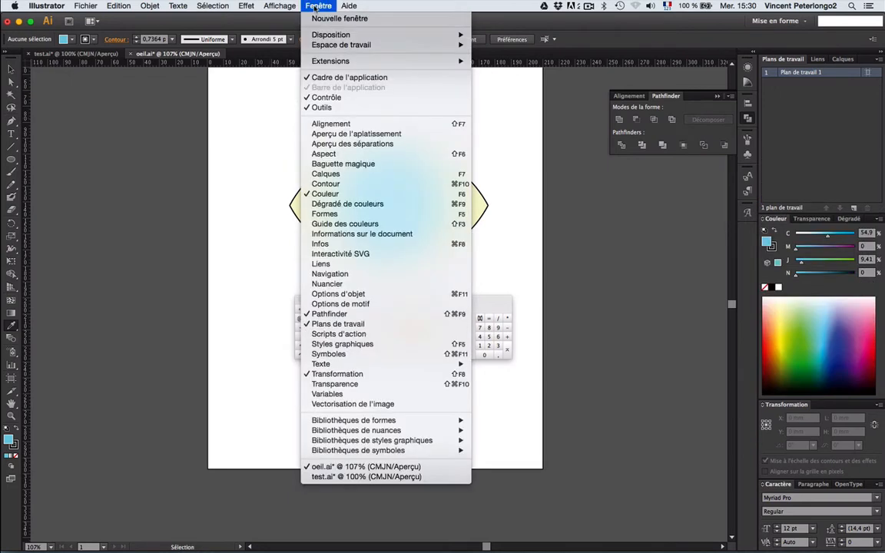
click(327, 284)
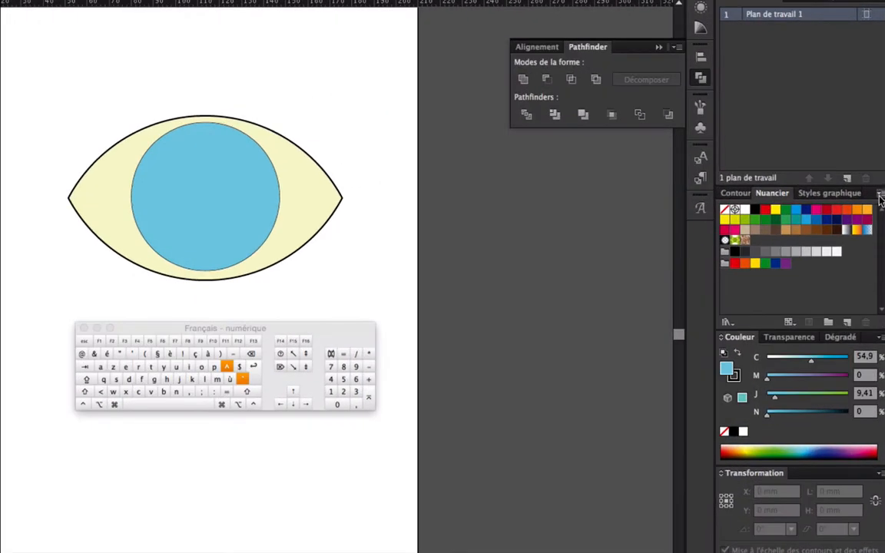
Step: Save the current blue as a new CMJN swatch named "iris moyen" and select that swatch
click(880, 193)
click(841, 199)
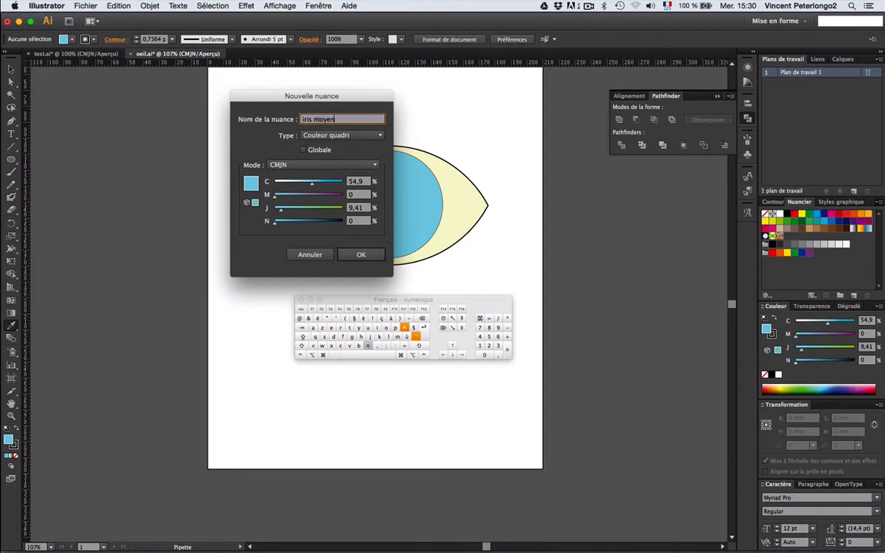
click(361, 254)
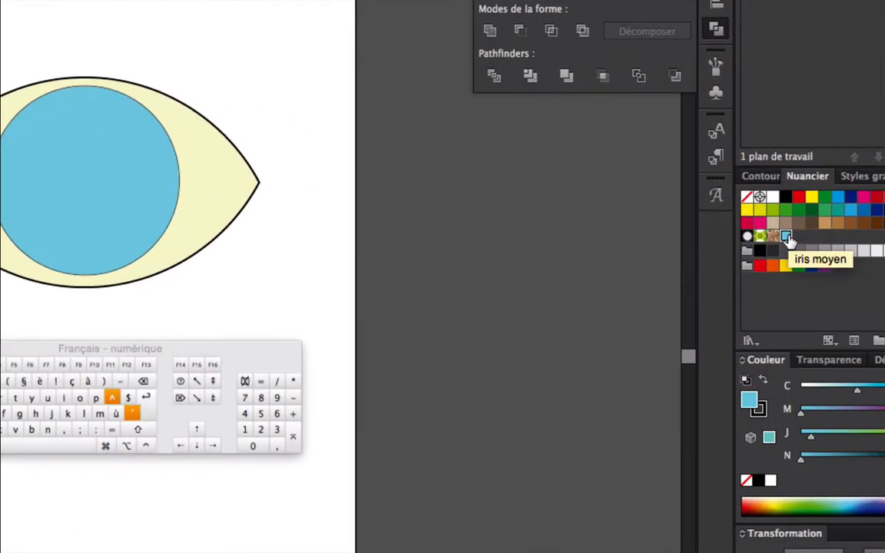
click(786, 237)
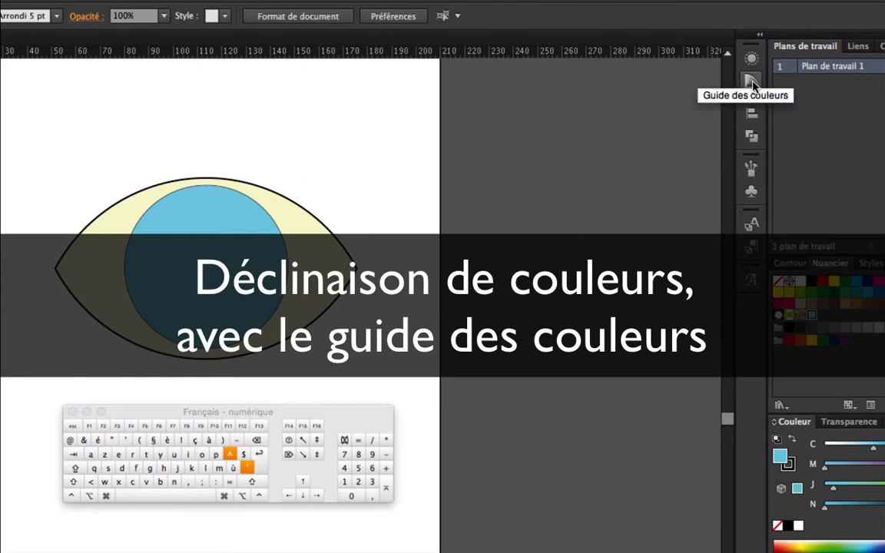
Step: Open the Color Guide for the iris blue and display its variations as tints and shades (Teintes/Ombres)
click(753, 83)
click(318, 5)
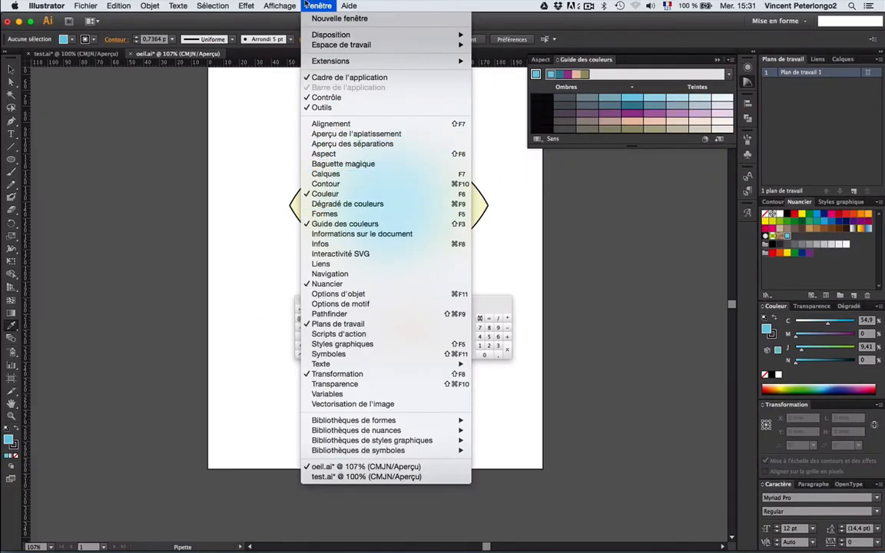
click(315, 4)
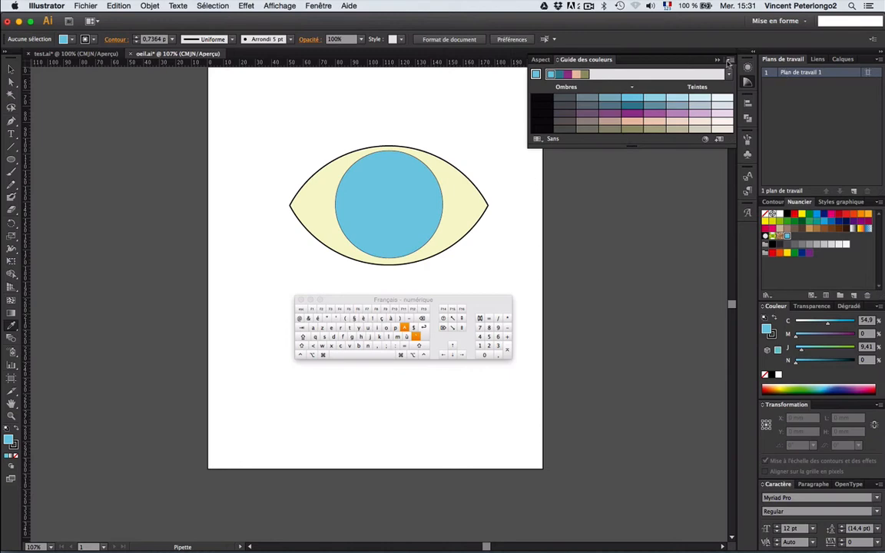
click(730, 60)
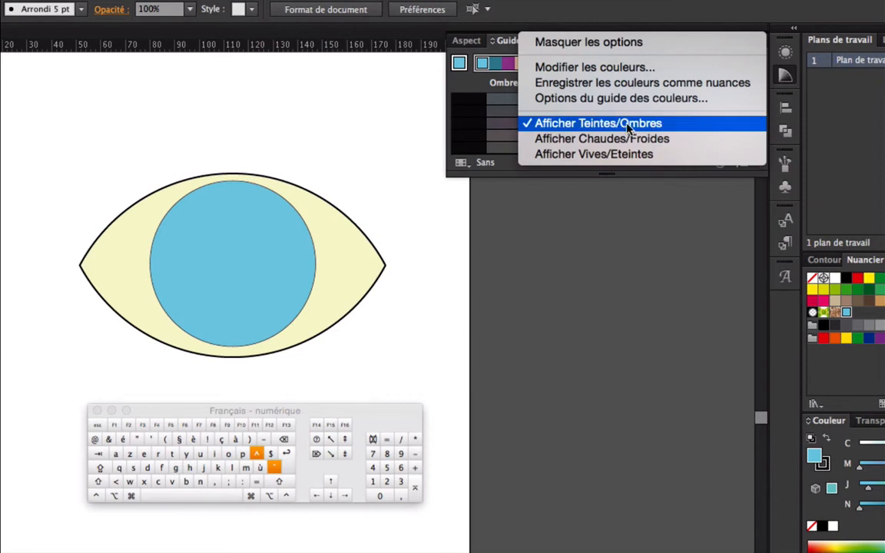
click(640, 123)
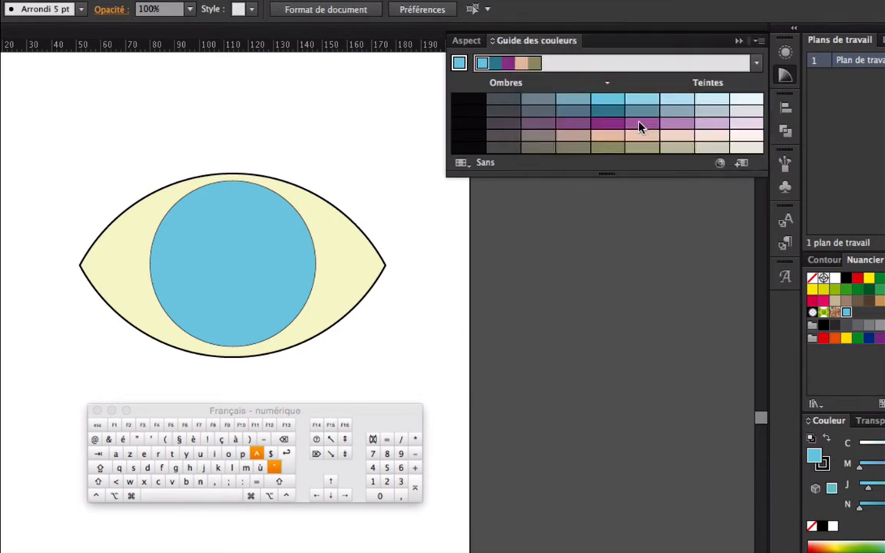
Step: Apply the Monochromatique 2 harmony rule to the iris blue in the Color Guide
click(755, 64)
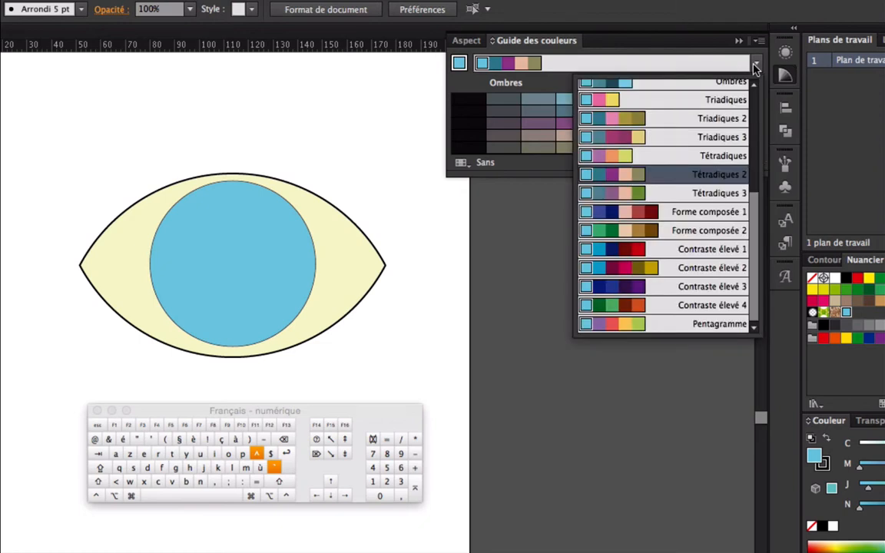
scroll(722, 154, up, 5)
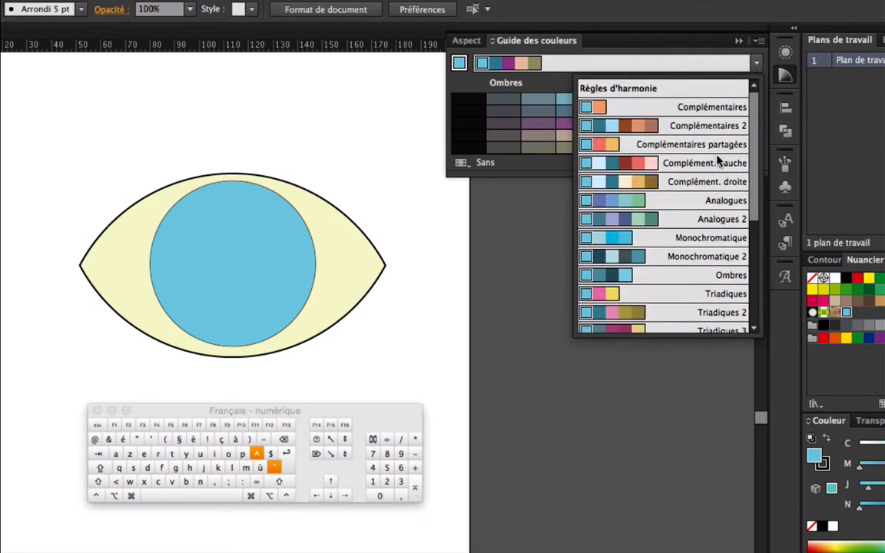
click(713, 261)
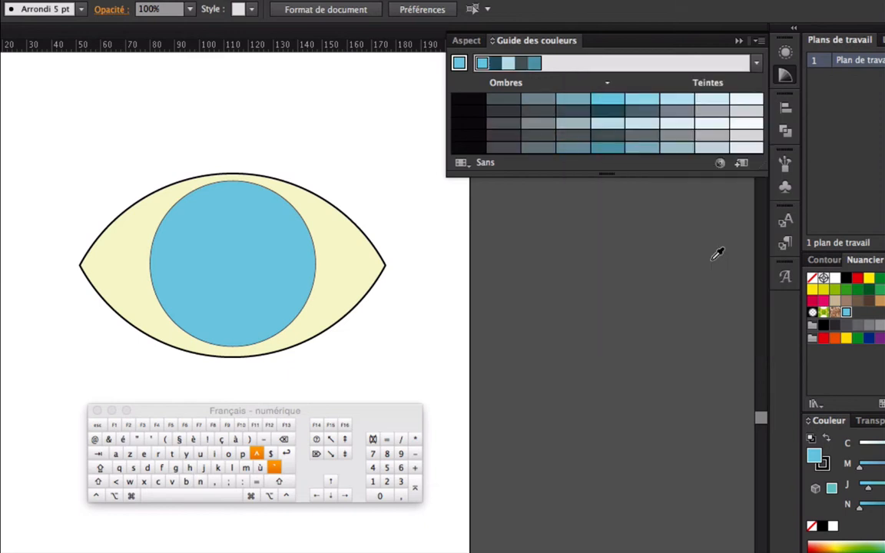
Step: Choose a dark grey-blue shade from the Color Guide and save it as a new CMJN swatch named "iris foncé"
click(643, 114)
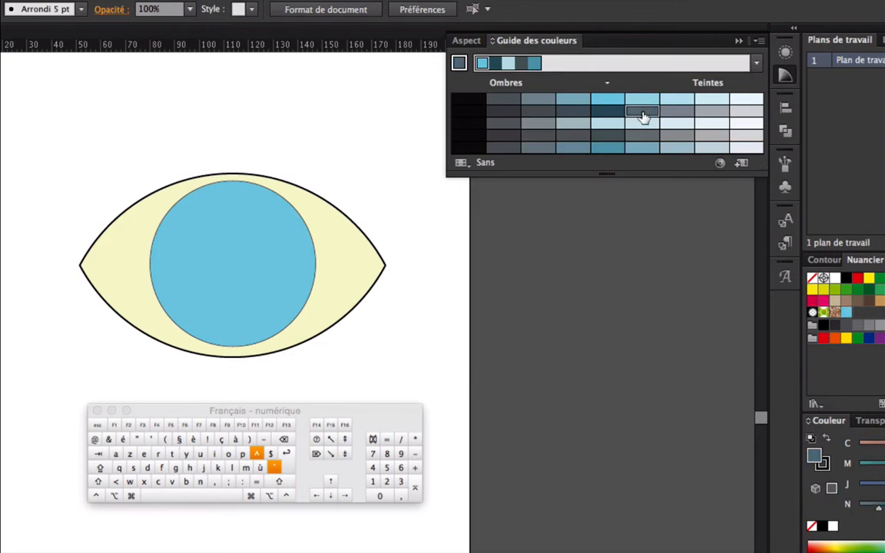
click(879, 203)
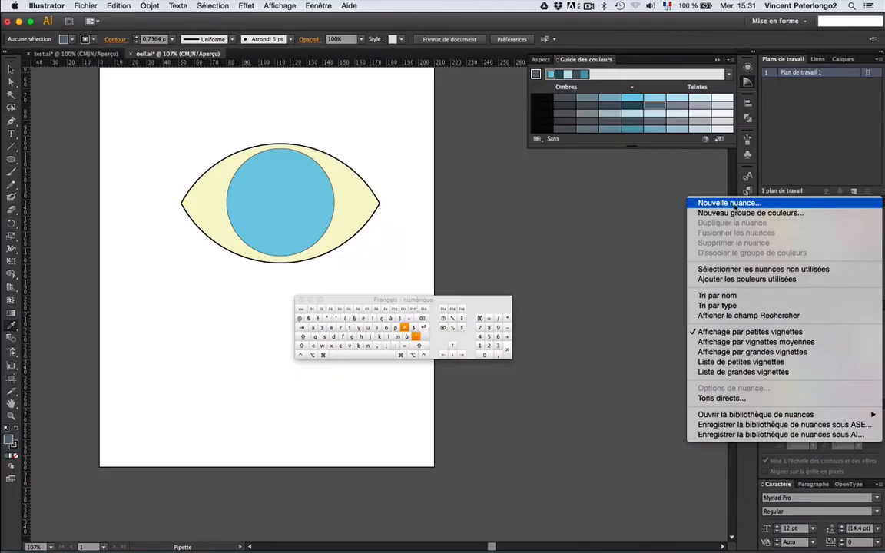
click(730, 202)
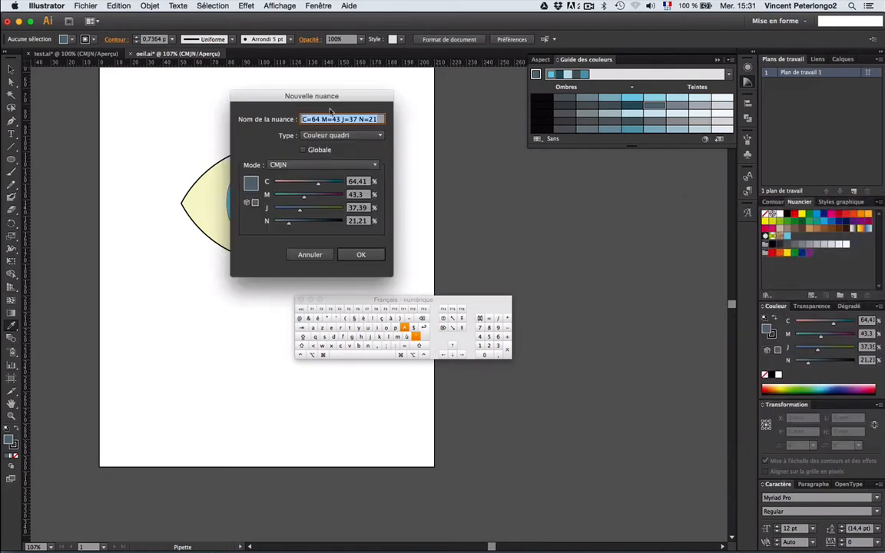
key(BackSpace)
text(iris foncé)
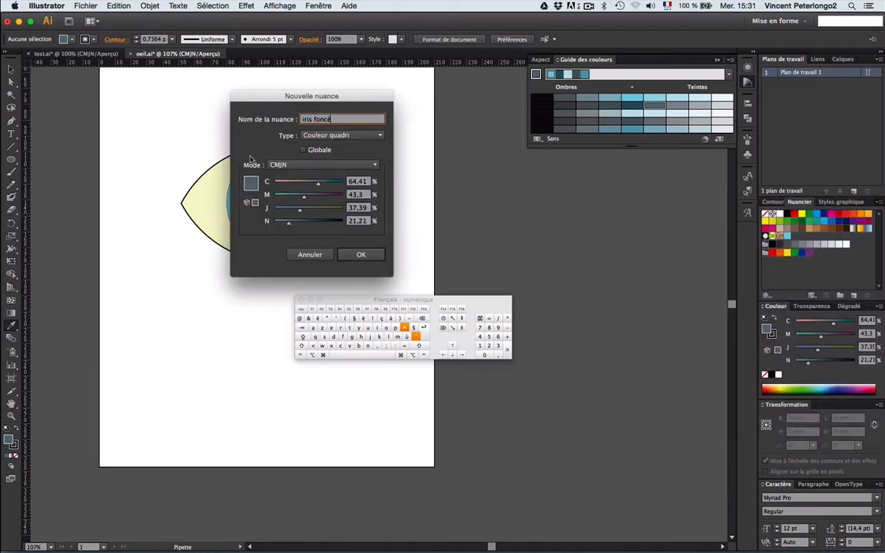
click(370, 254)
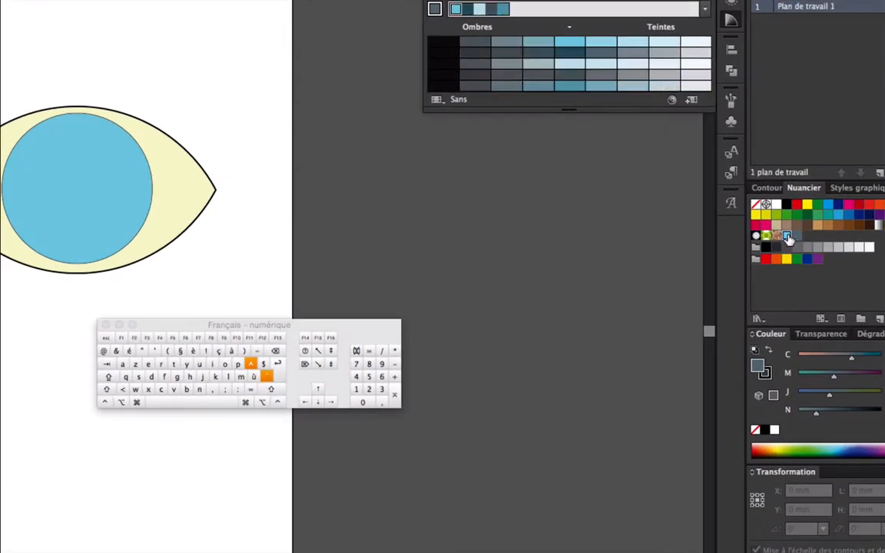
Step: Starting from the iris moyen swatch, choose a very light blue tint in the Color Guide and save it as a CMJN swatch named "iris clair"
click(787, 237)
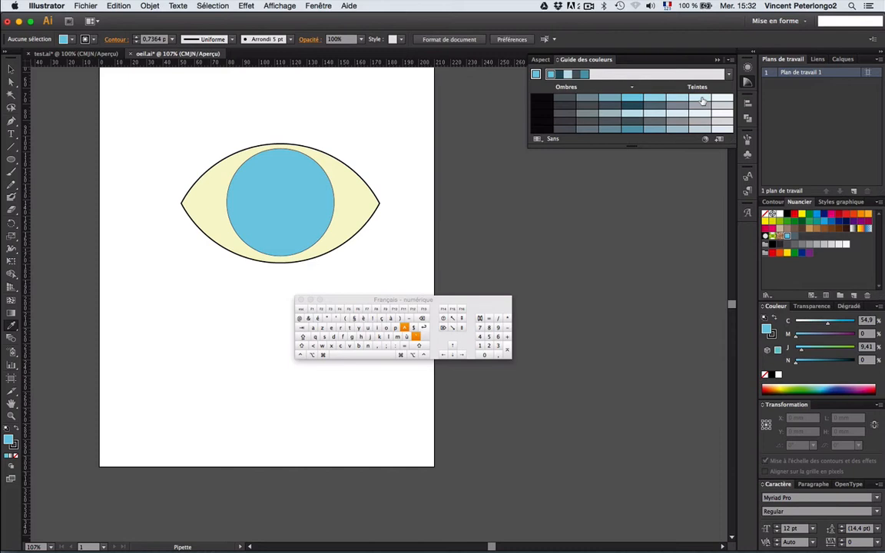
click(703, 102)
click(877, 201)
click(874, 203)
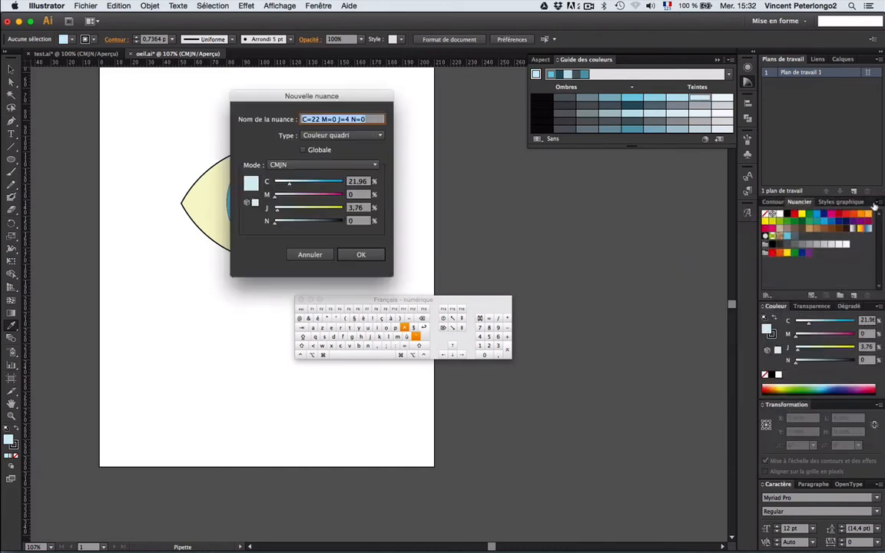
text(iris clair)
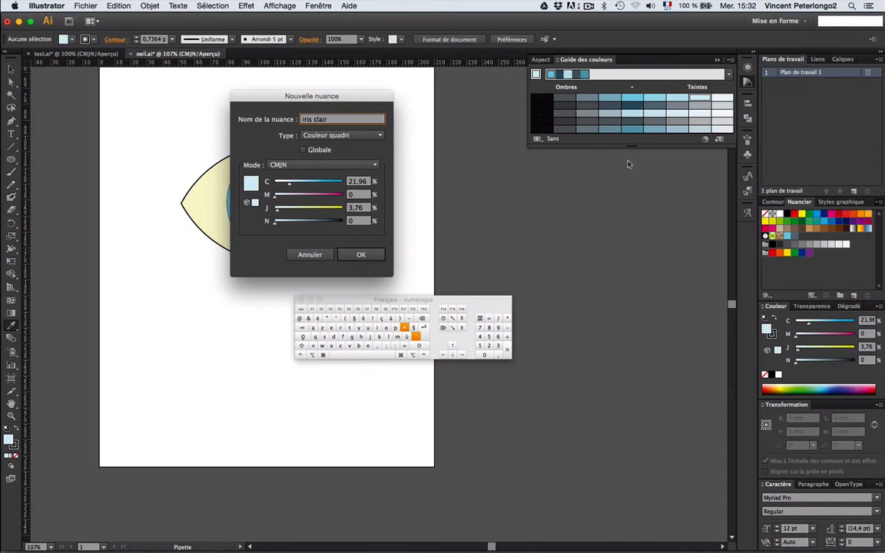
click(367, 254)
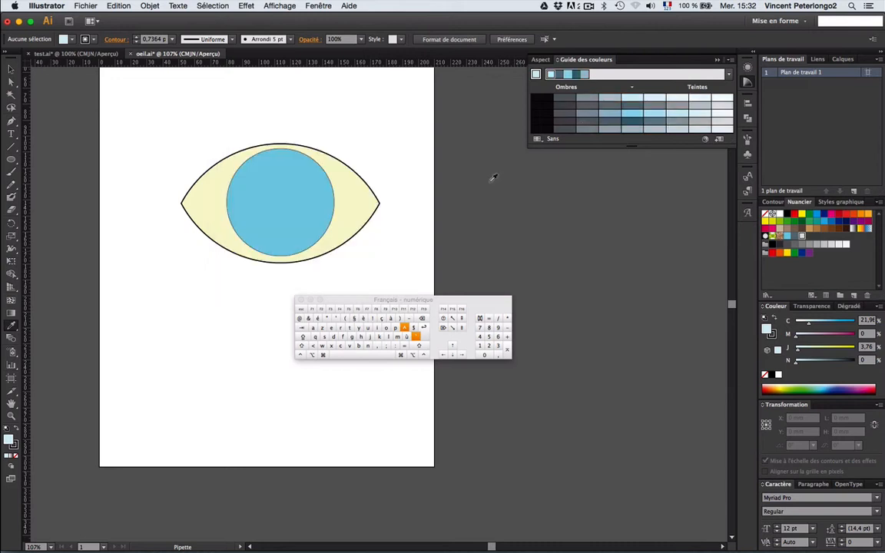
click(718, 60)
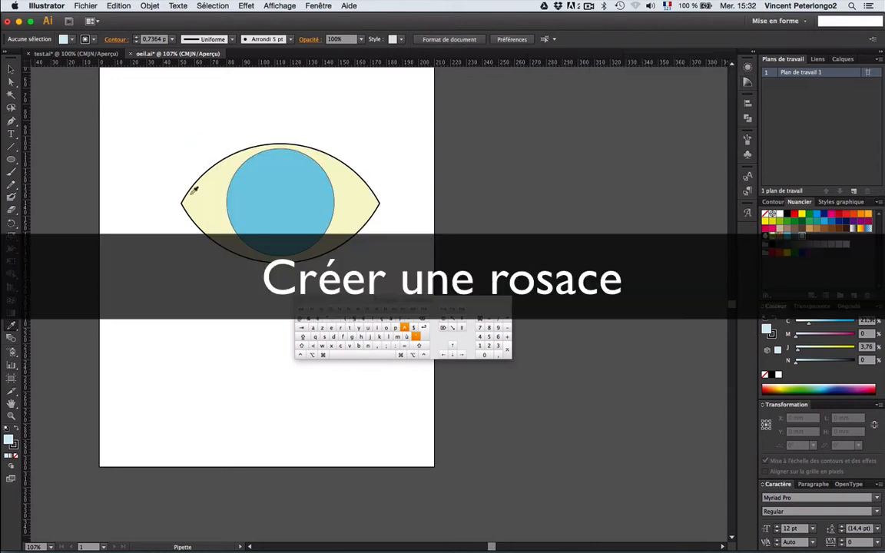
Step: Show the guides crossing at the centre of the eye
click(279, 5)
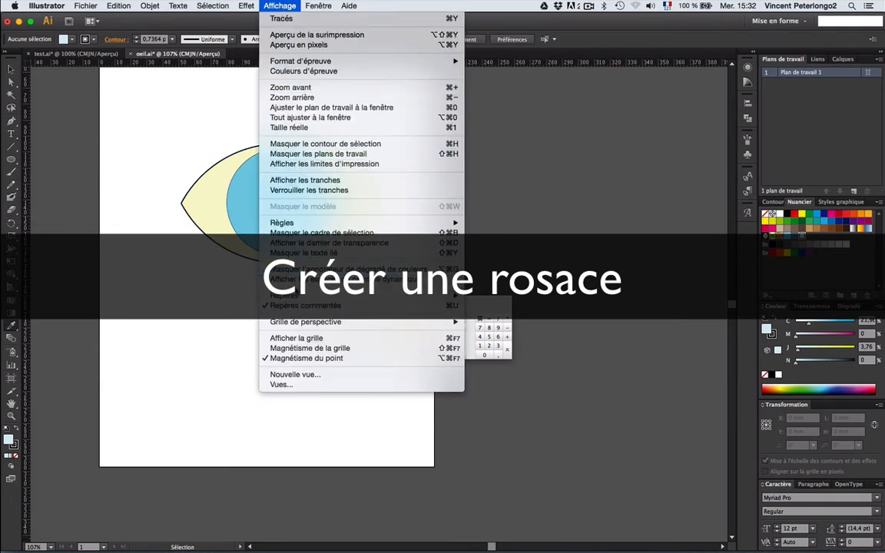
mouse_move(286, 295)
click(508, 298)
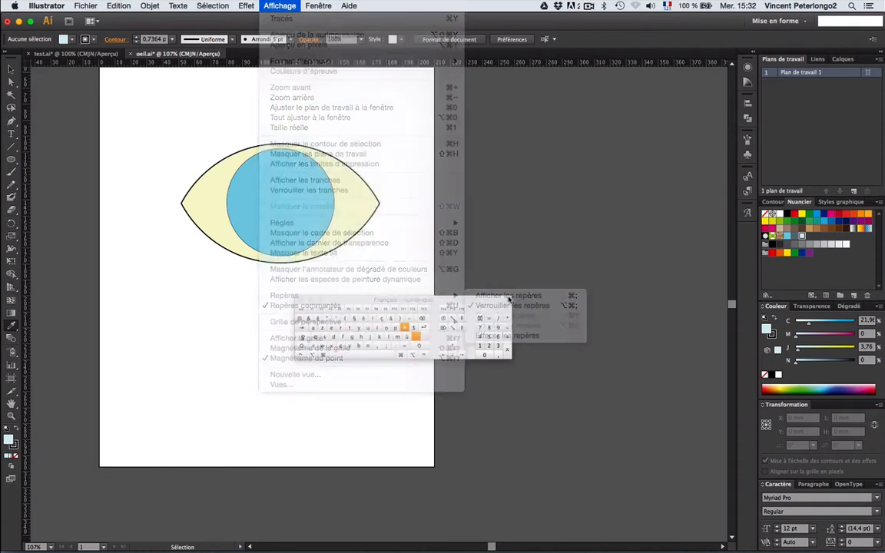
key(z)
click(265, 206)
key(i)
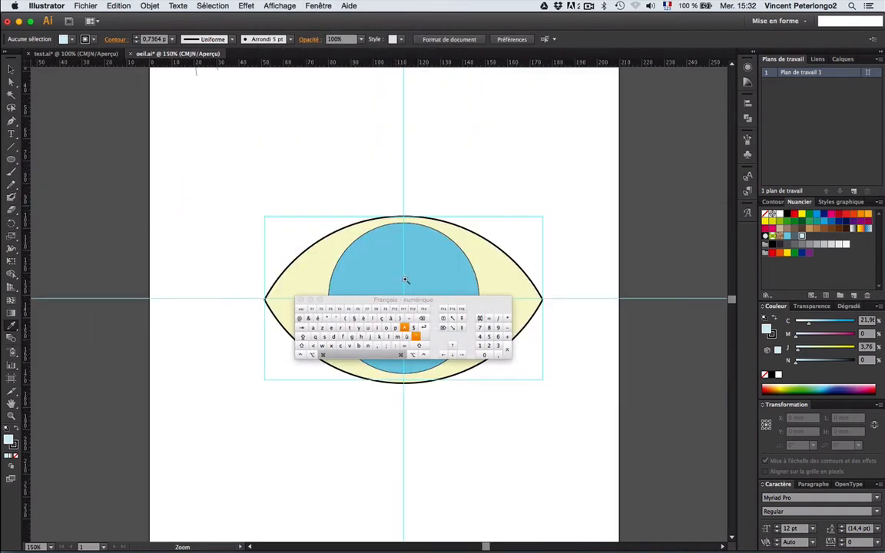
drag(417, 300, 442, 434)
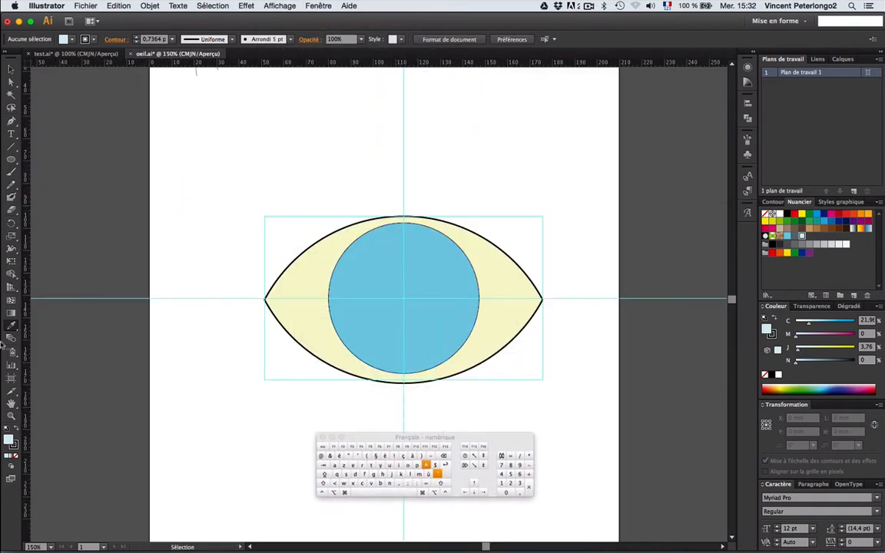
Step: With nothing selected, set the fill to the iris foncé swatch and the stroke to none
click(11, 68)
click(404, 254)
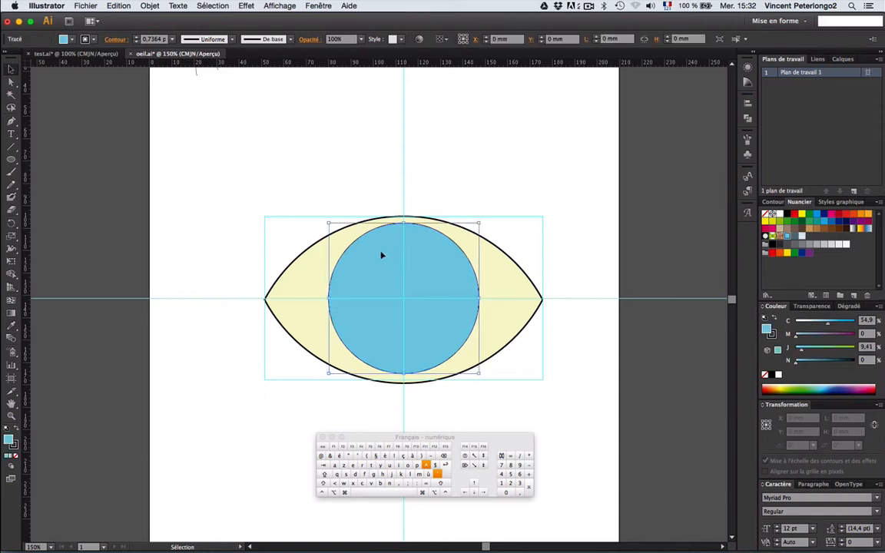
click(571, 252)
key(space)
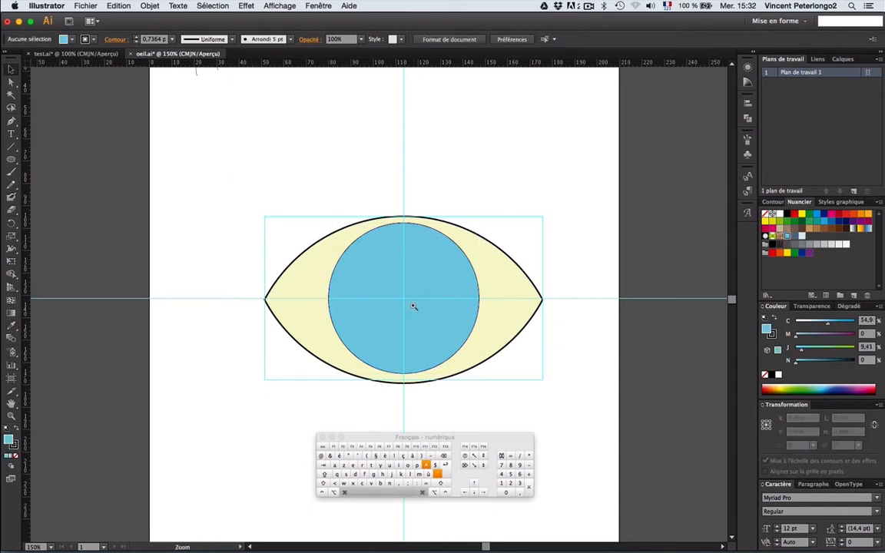
super+click(413, 306)
drag(408, 314, 417, 277)
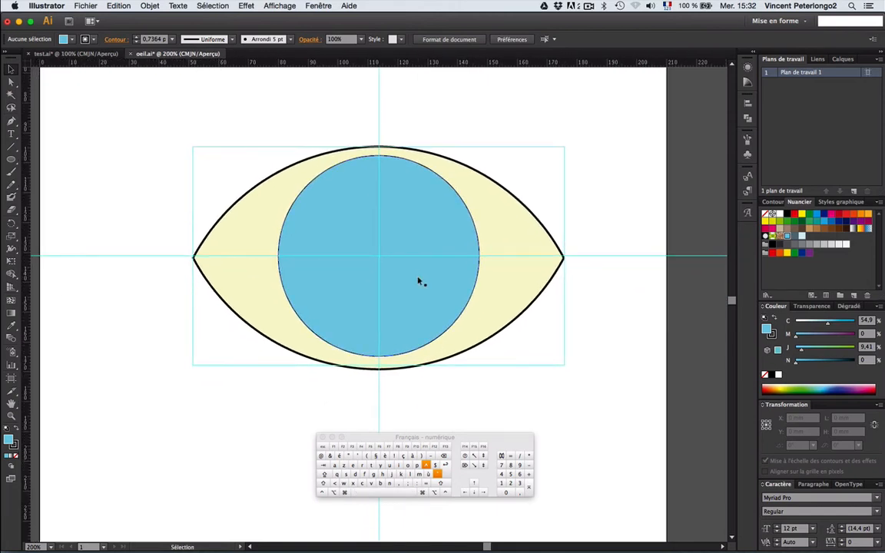
click(795, 236)
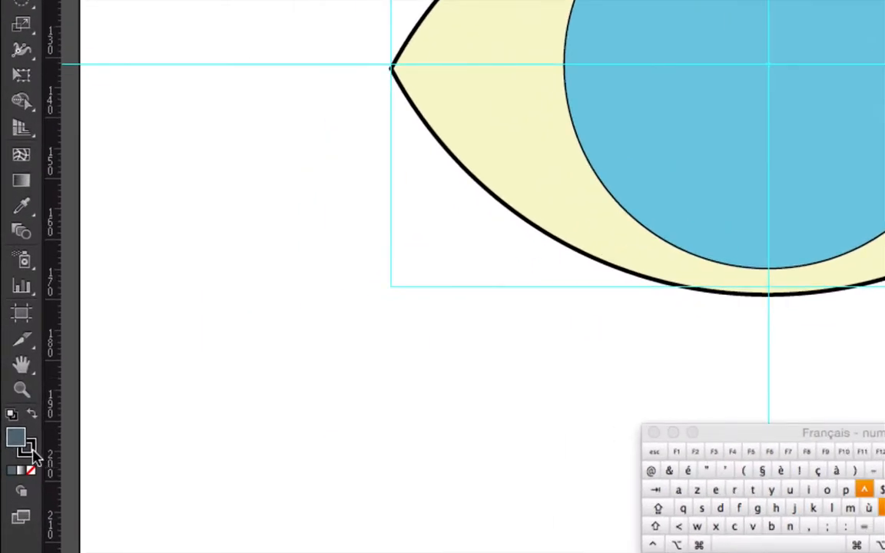
click(31, 454)
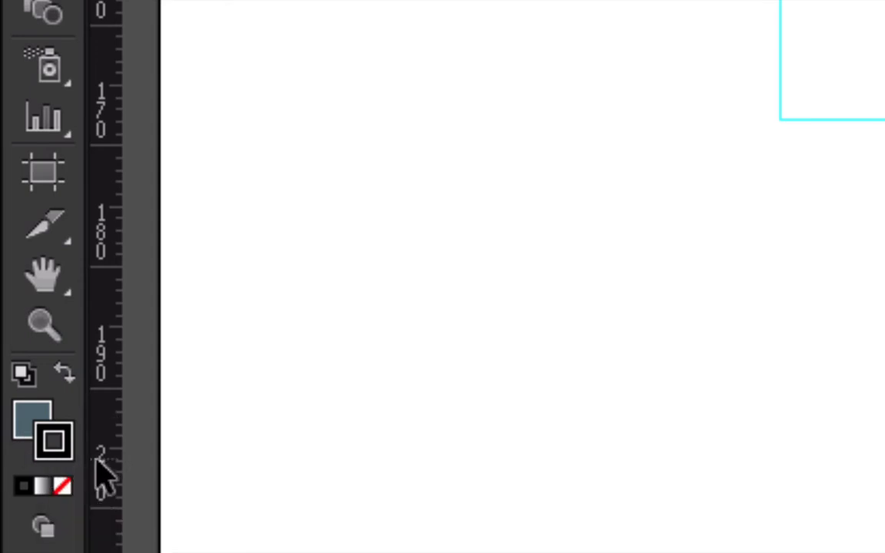
click(65, 491)
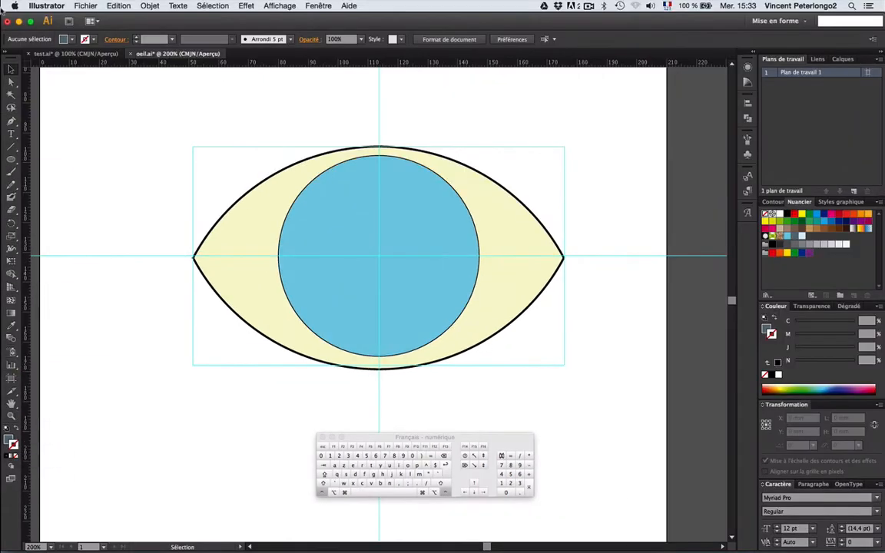
Step: Draw a thin closed triangle with the Pen tool, its tip at the iris centre and its short base on the iris's lower-left edge
click(10, 121)
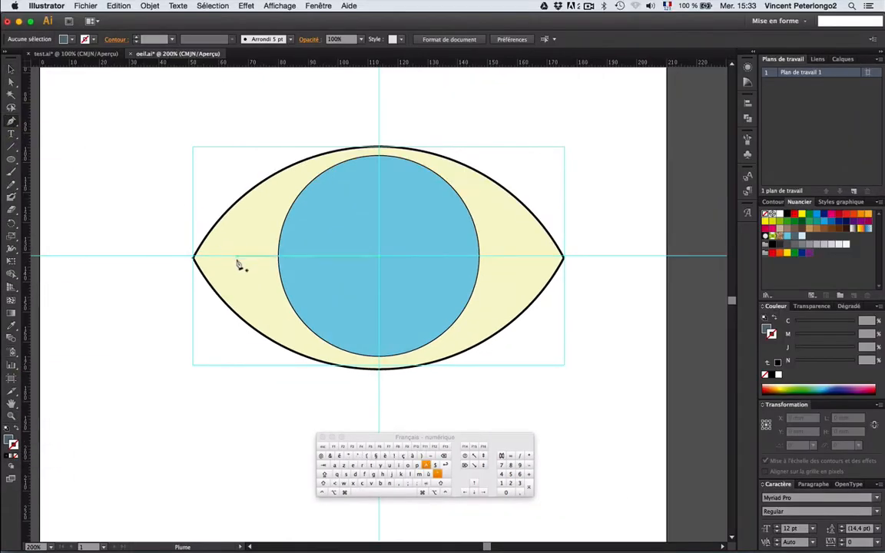
super+click(338, 318)
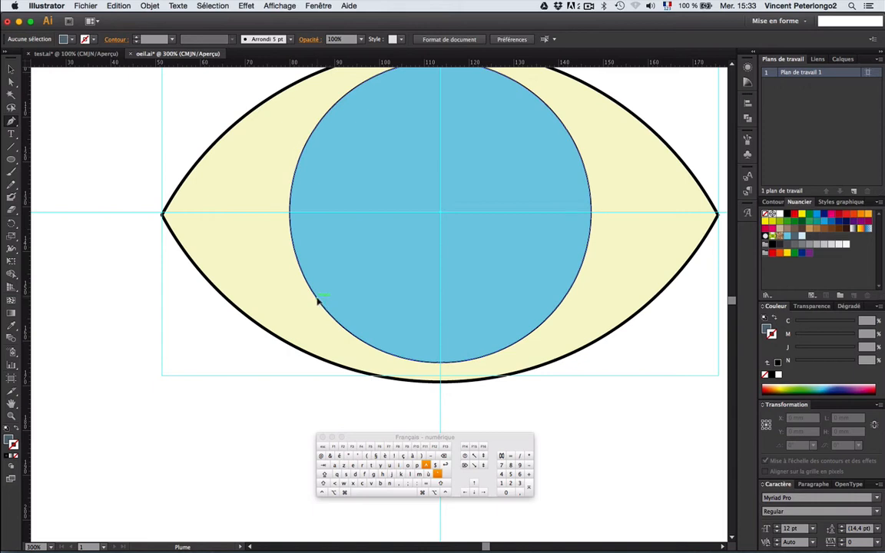
click(318, 301)
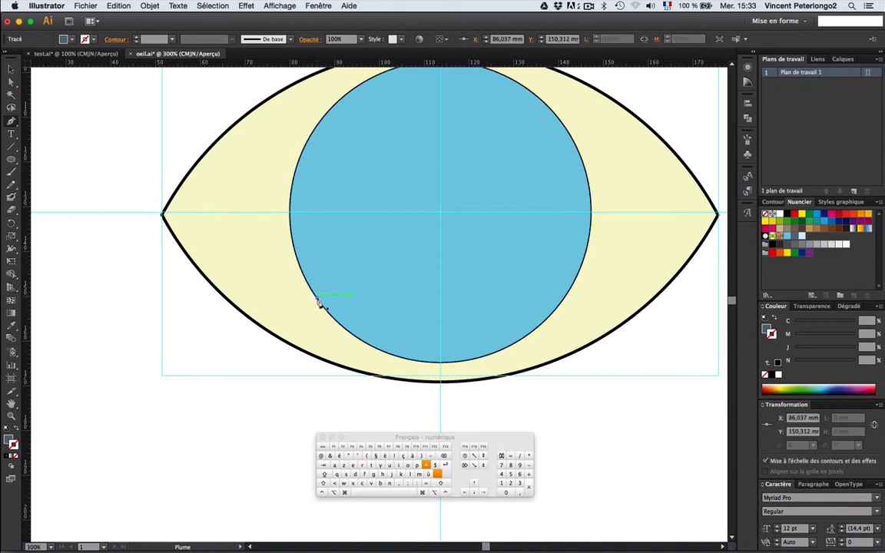
click(441, 216)
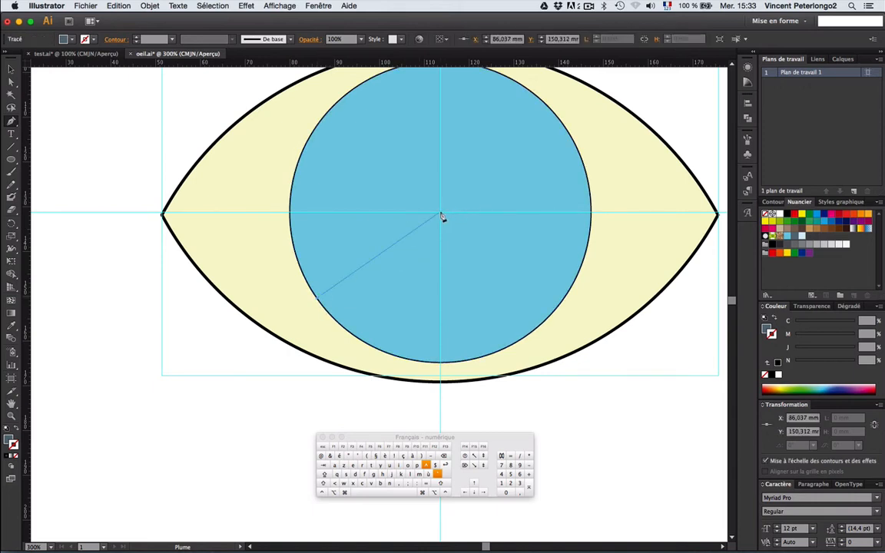
click(325, 307)
click(325, 311)
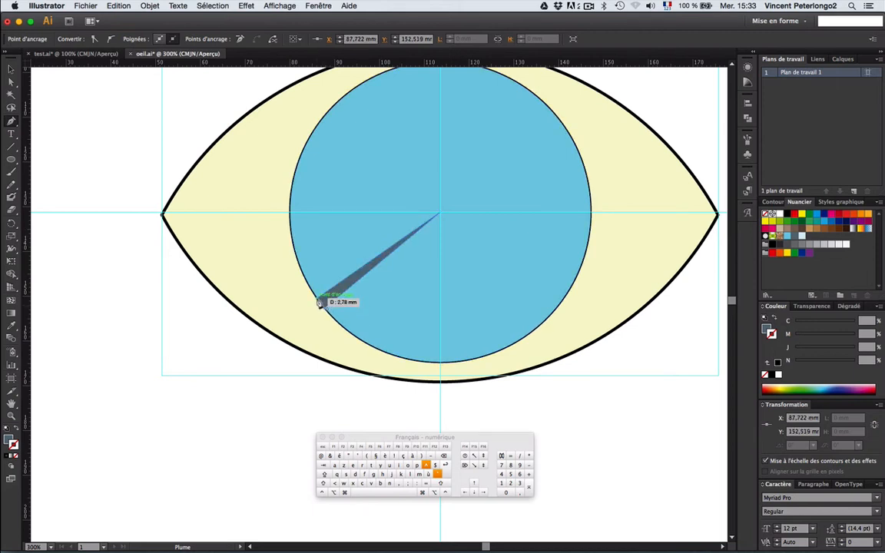
drag(320, 302, 318, 301)
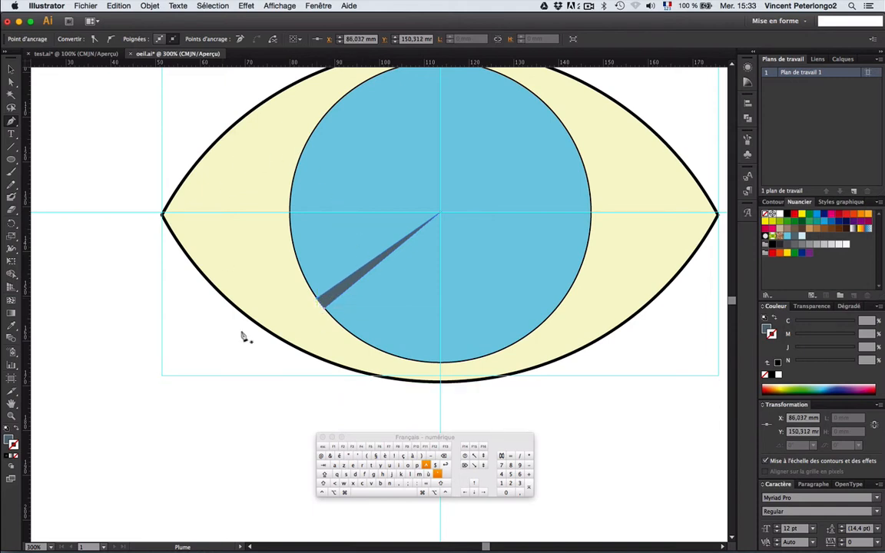
Step: Open the Transformation effect from the Distorsion et transformation effects for the thin triangle and enable its preview
scroll(509, 263, up, 2)
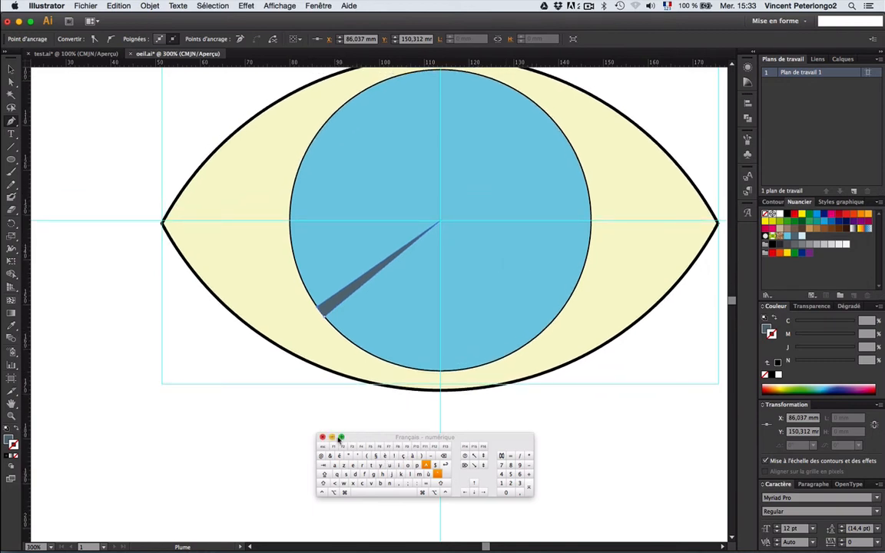
drag(361, 438, 884, 369)
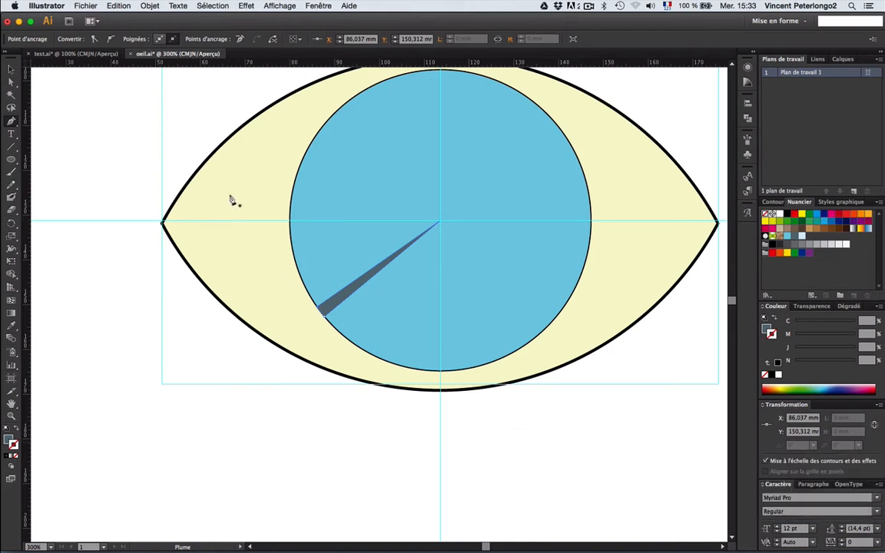
click(244, 6)
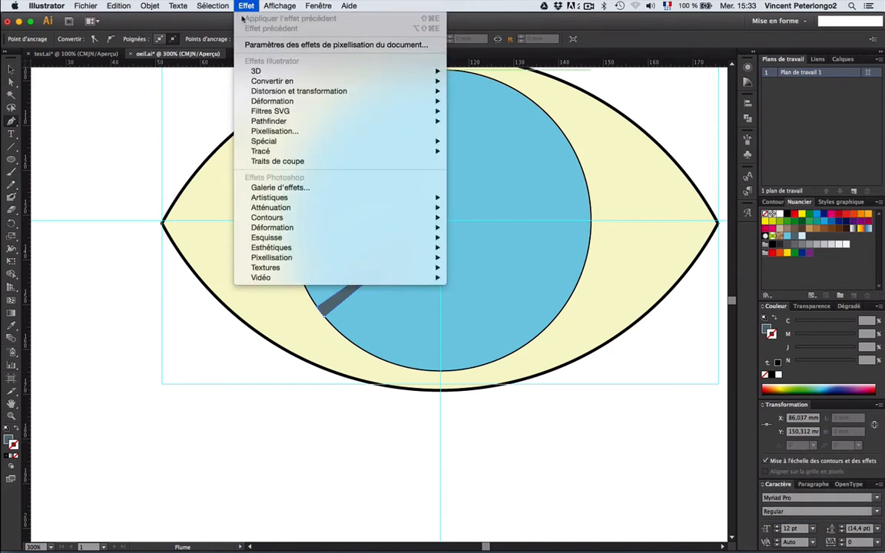
mouse_move(278, 91)
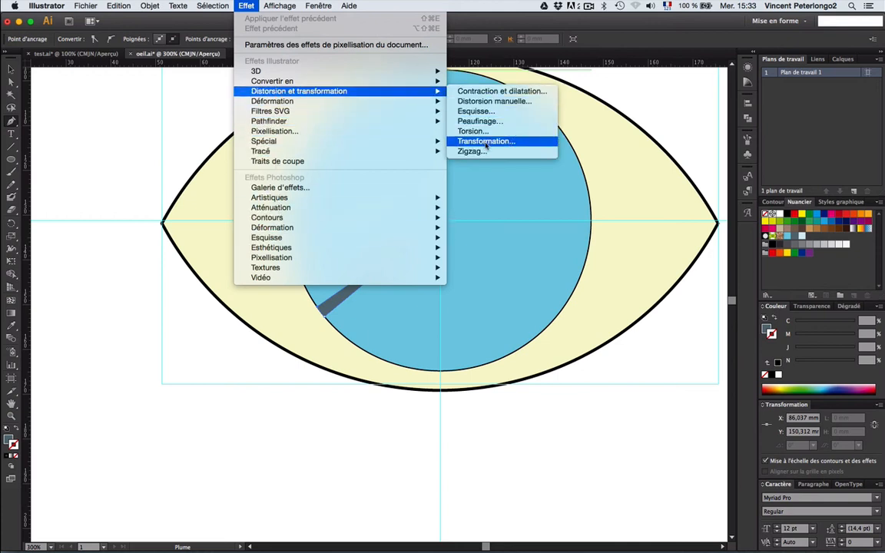
click(537, 144)
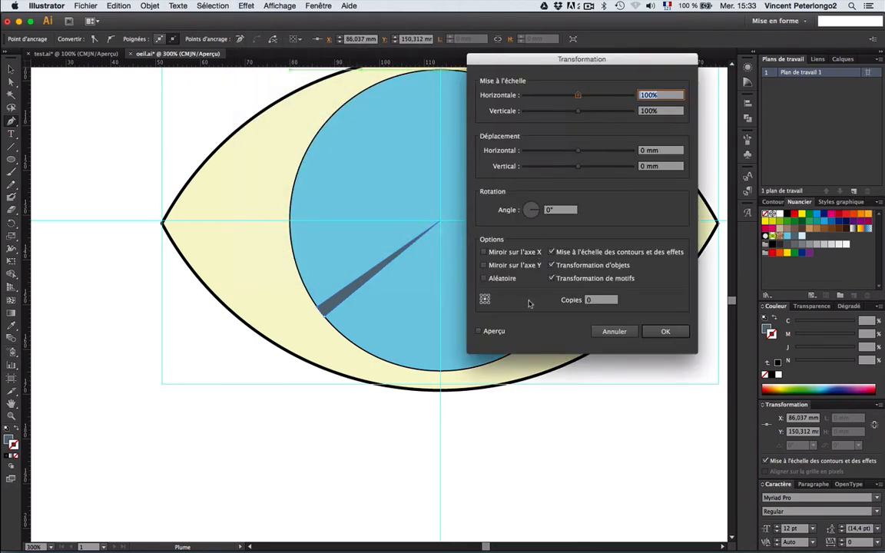
click(479, 331)
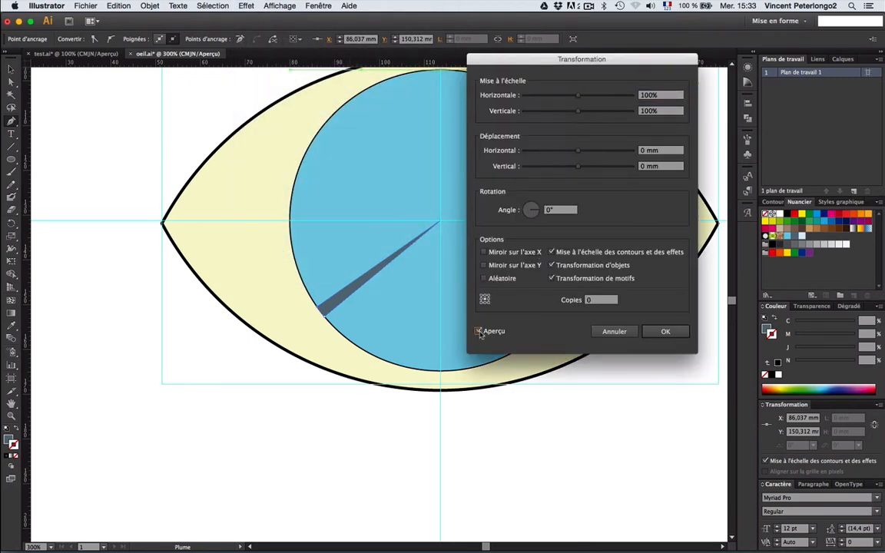
Step: Set the Transformation effect's rotation angle to 360/20 degrees
click(556, 210)
text(360/20)
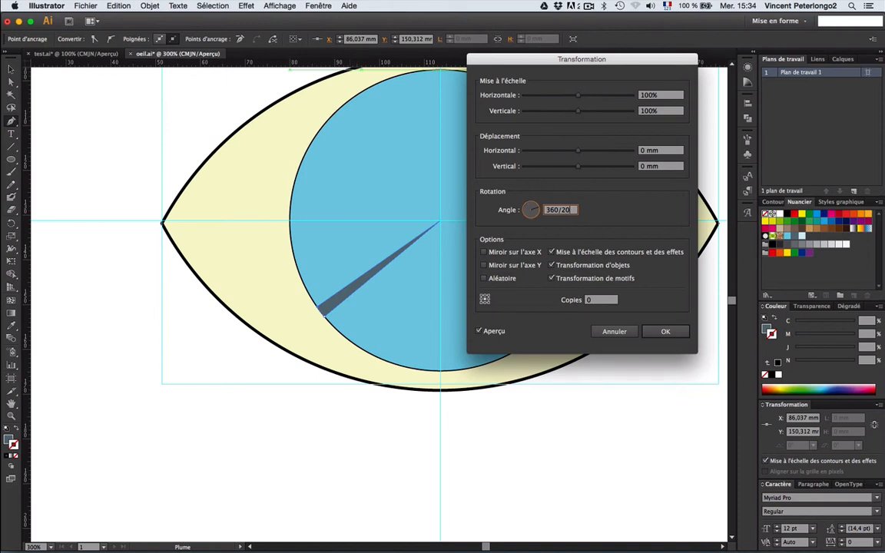
drag(884, 439, 568, 392)
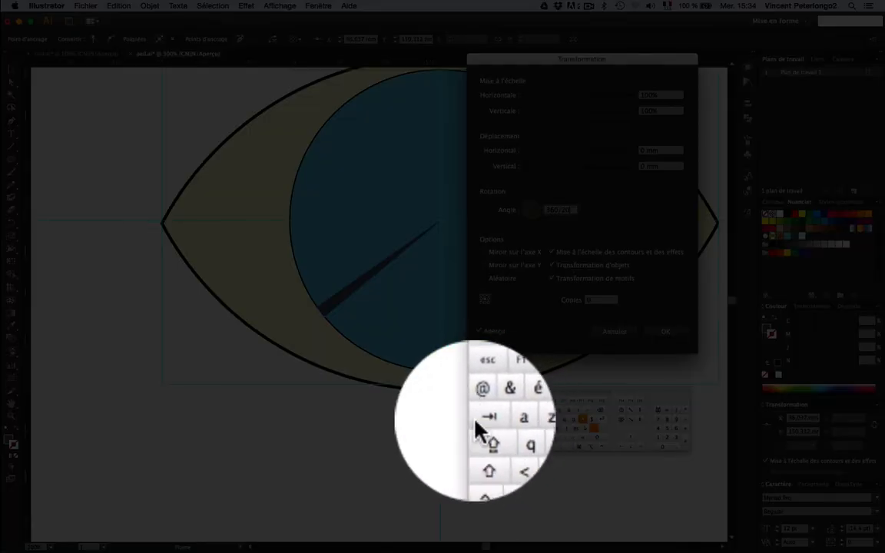
key(Tab)
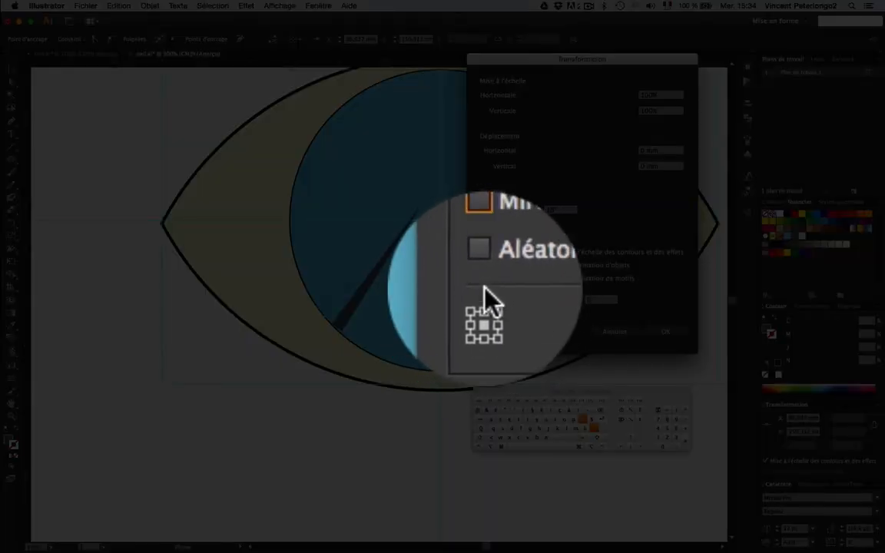
Step: Set the triangle's transformation reference point to its upper-right corner and apply the rotation effect with 19 copies
click(489, 295)
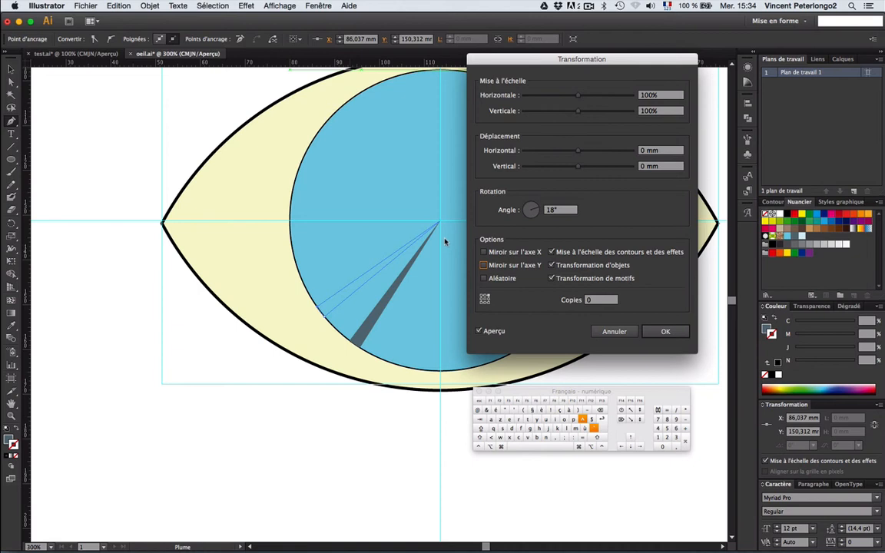
key(Tab)
key(Tab)
key(Tab)
key(Tab)
key(Tab)
key(Tab)
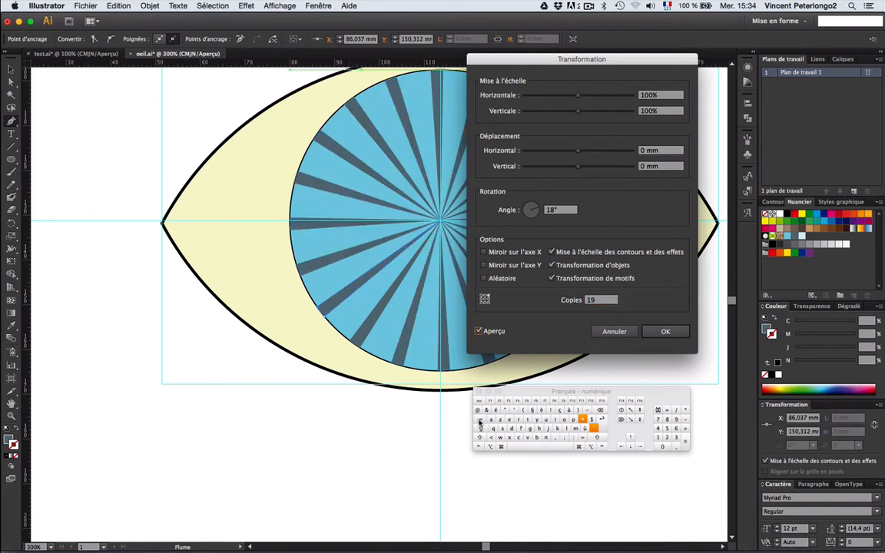
click(665, 331)
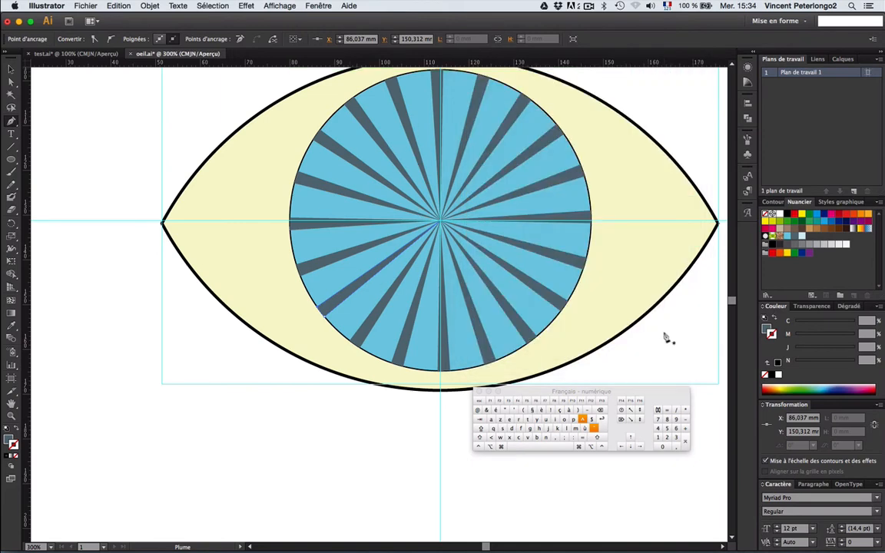
Step: Adjust the original triangle's two base anchor points with Direct Selection so that they sit on the iris edge
super+click(319, 308)
super+click(375, 302)
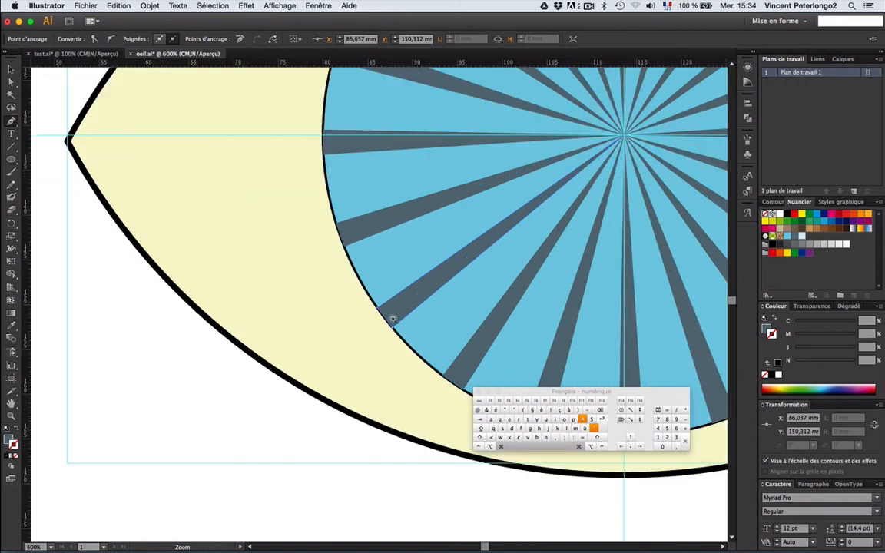
super+click(395, 322)
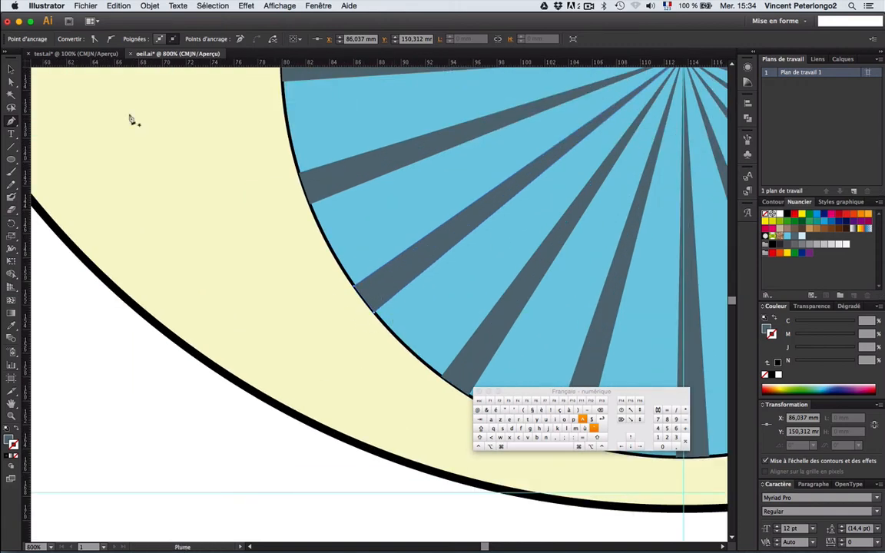
click(11, 82)
click(185, 183)
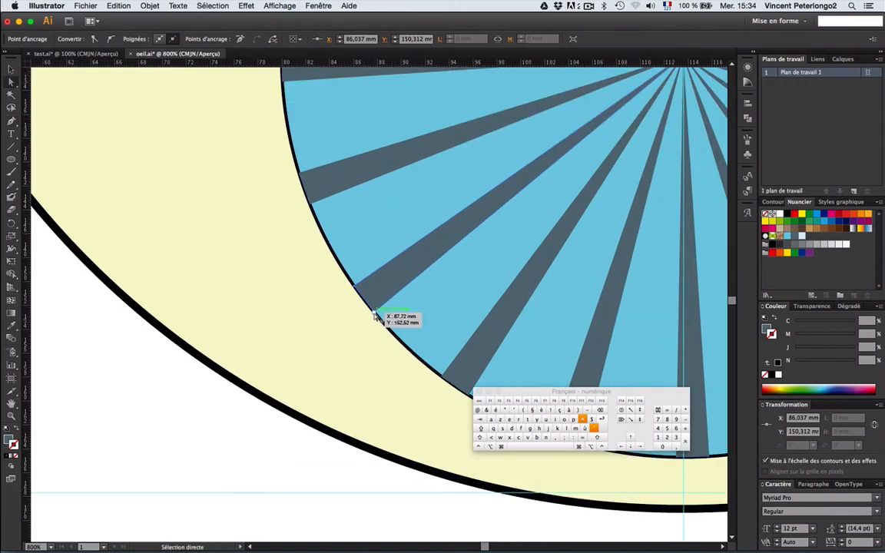
drag(369, 296, 359, 285)
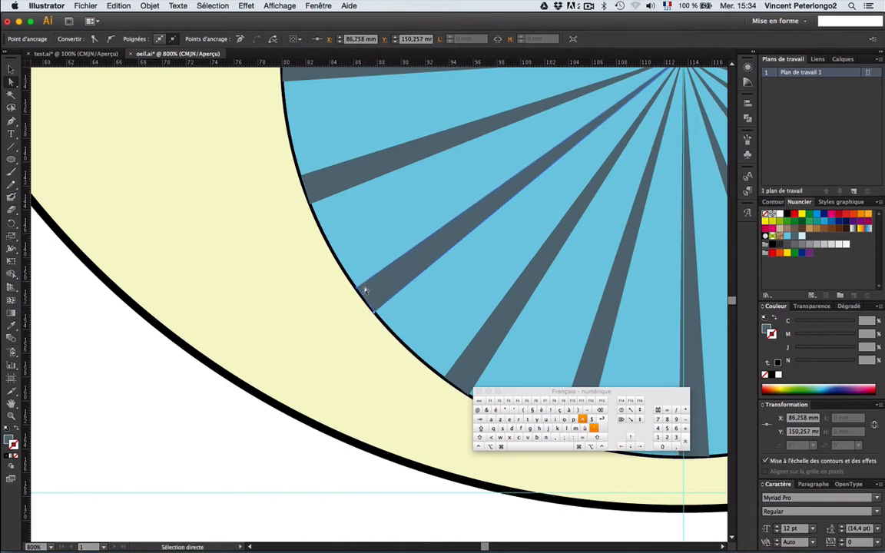
click(340, 315)
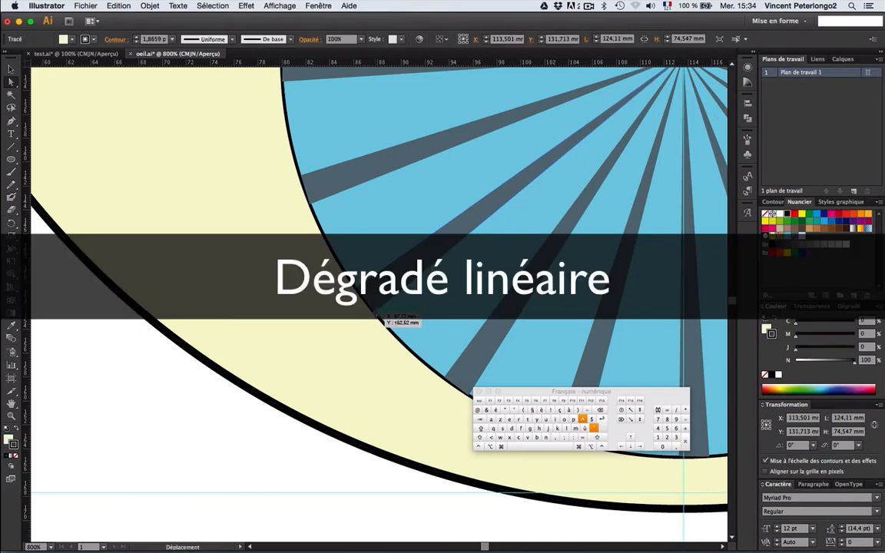
drag(378, 310, 376, 311)
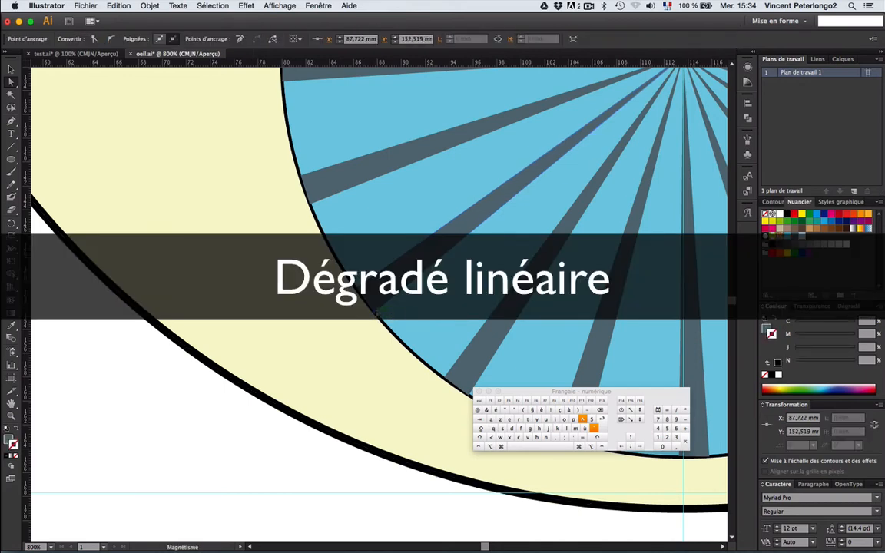
Step: Open the gradient settings and give the triangle's fill a linear (Linéaire) gradient
click(318, 6)
click(330, 180)
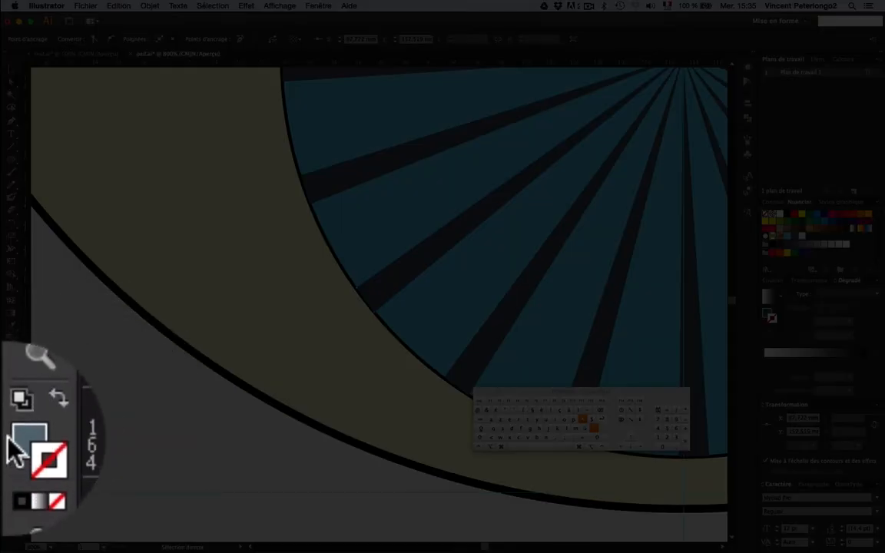
click(11, 441)
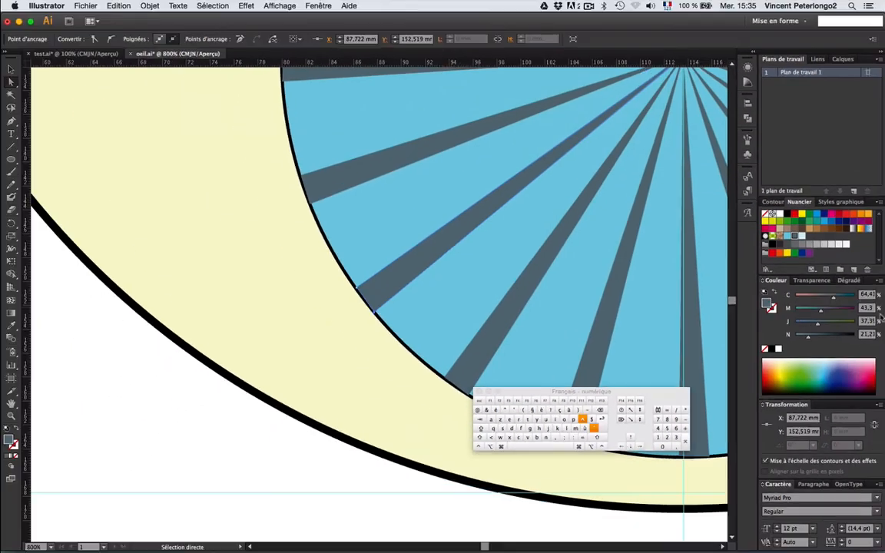
click(843, 282)
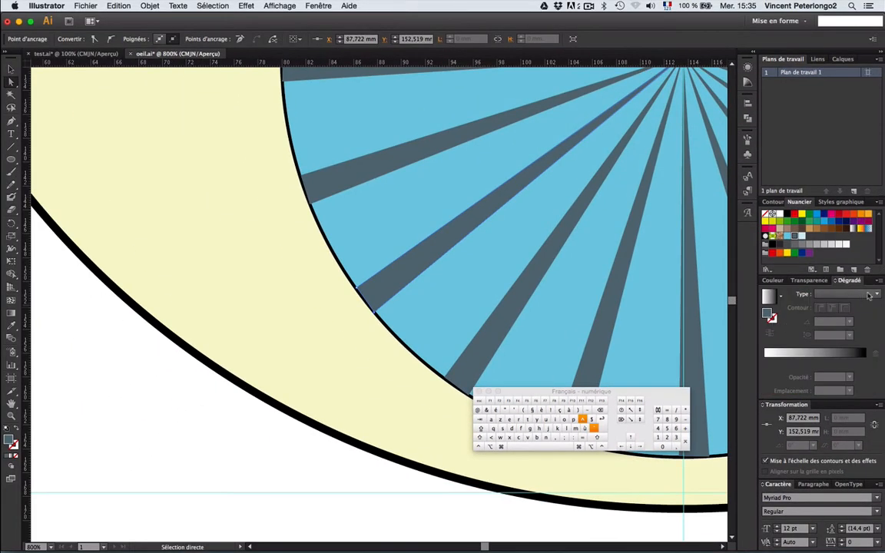
click(845, 294)
click(840, 307)
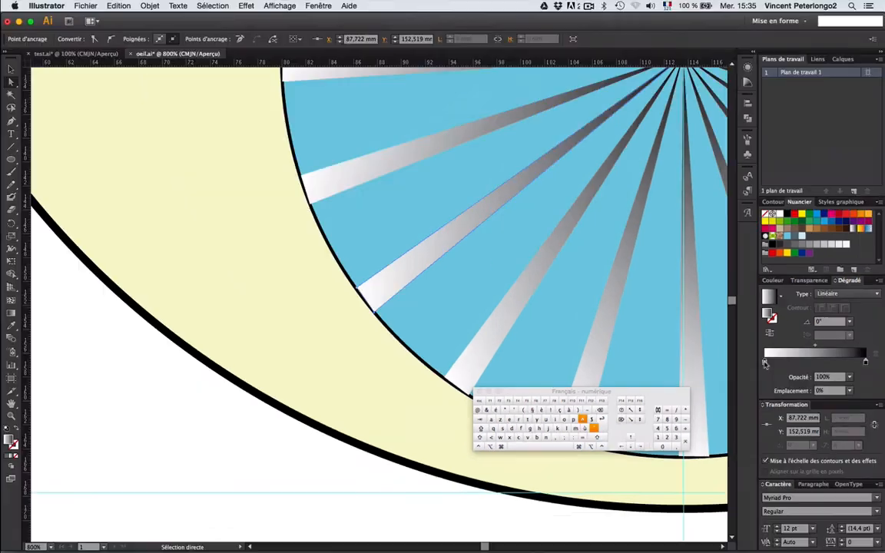
Step: Colour the triangle gradient's starting stop with the iris foncé swatch and its ending stop with the pale iris blue swatch
double_click(764, 361)
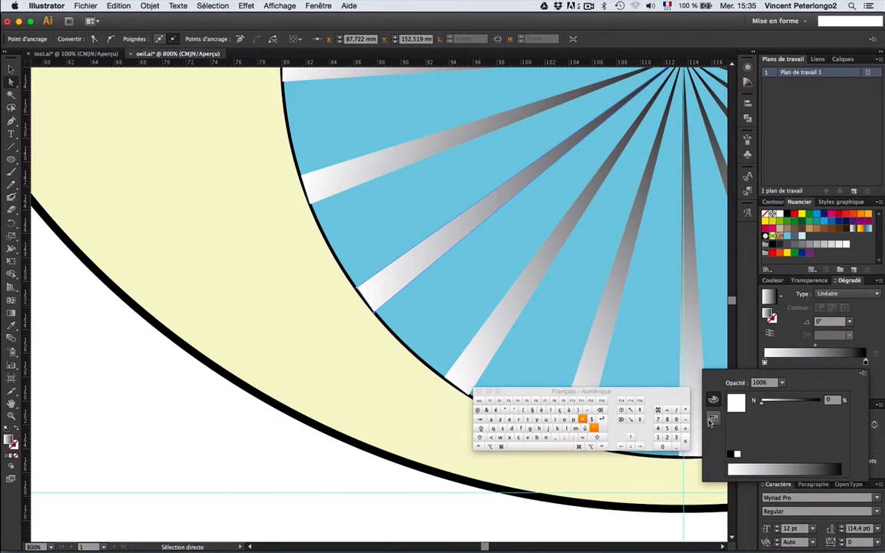
click(714, 419)
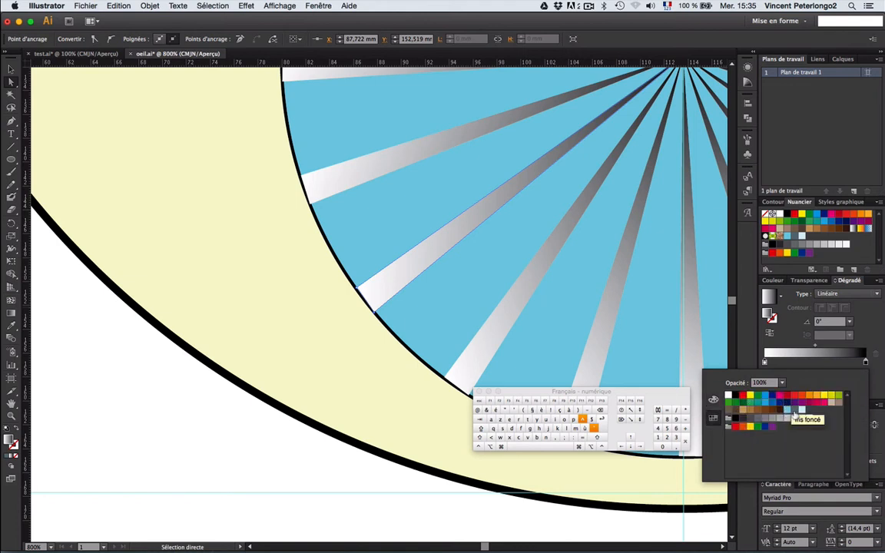
click(796, 415)
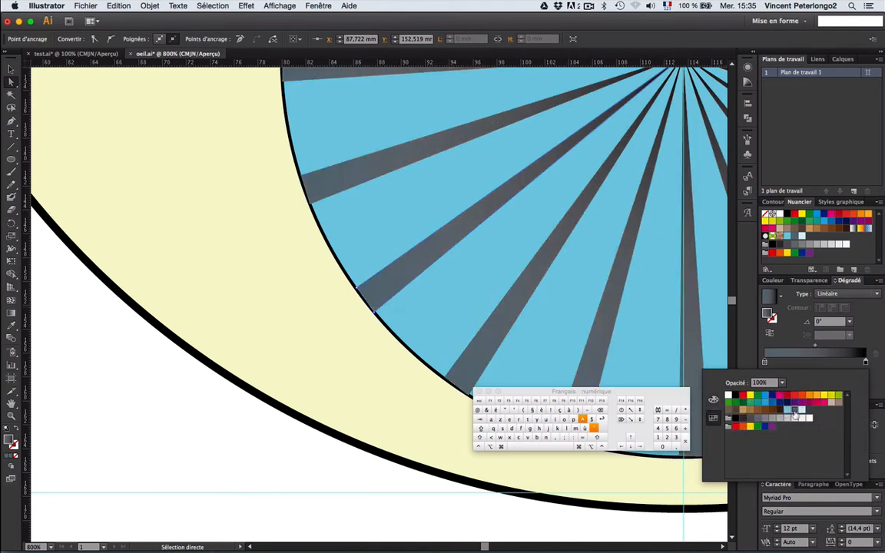
double_click(866, 362)
click(803, 414)
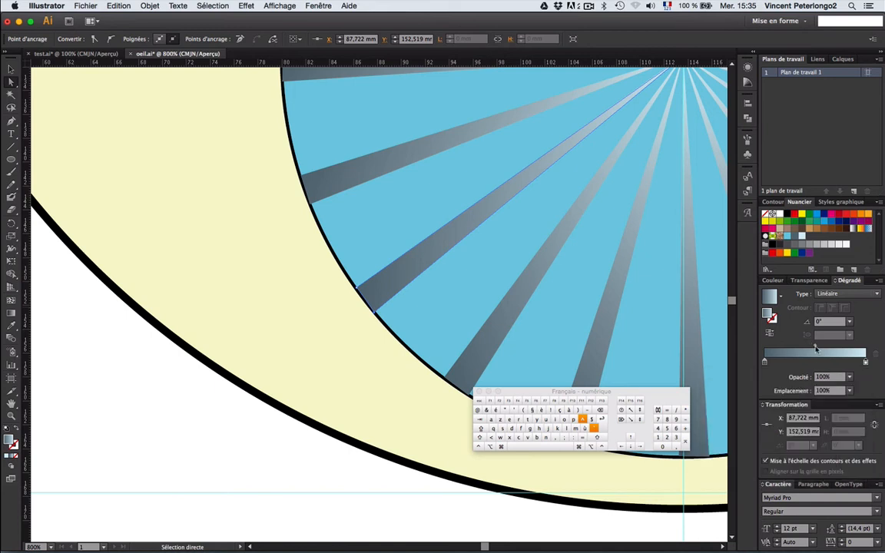
Step: Shift the triangle gradient's midpoint to about 59% and its dark stop to 28%
mouse_move(814, 347)
mouse_down()
mouse_move(788, 348)
mouse_move(821, 348)
mouse_up()
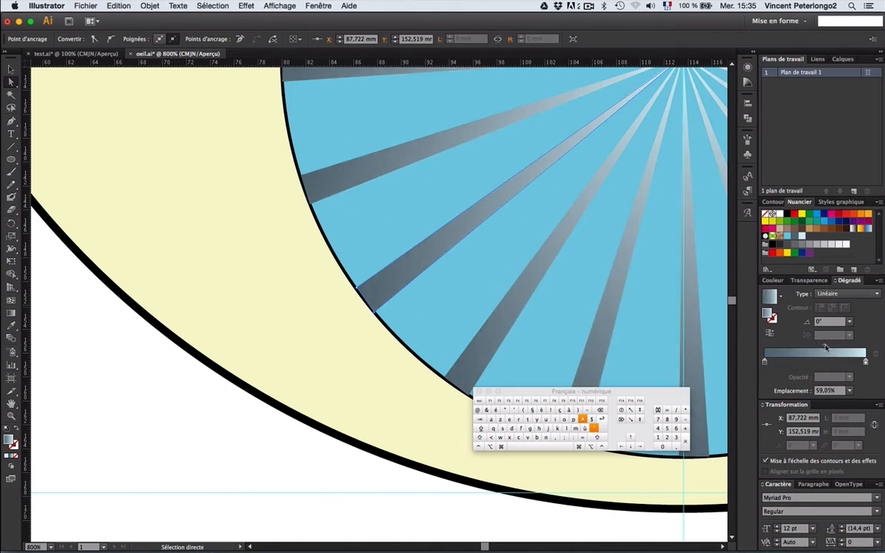
drag(764, 361, 792, 362)
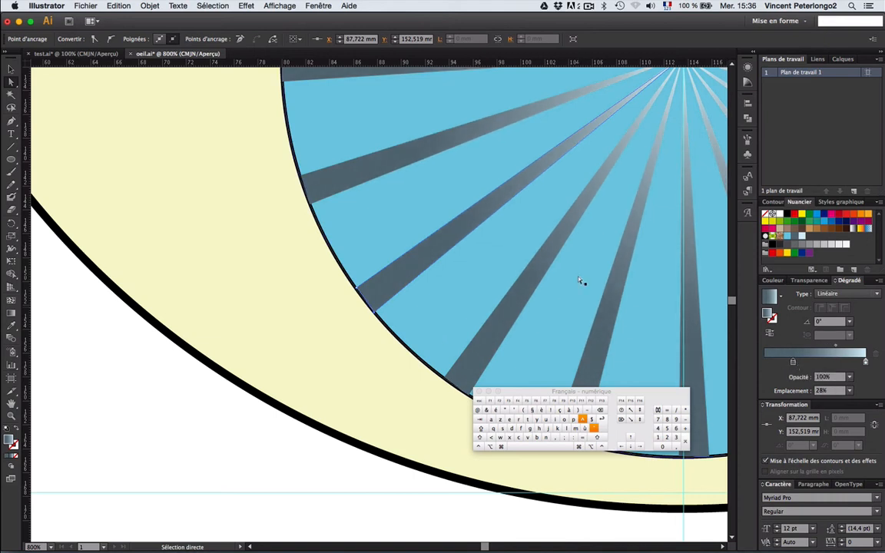
key(super+minus)
key(super+minus)
key(super+minus)
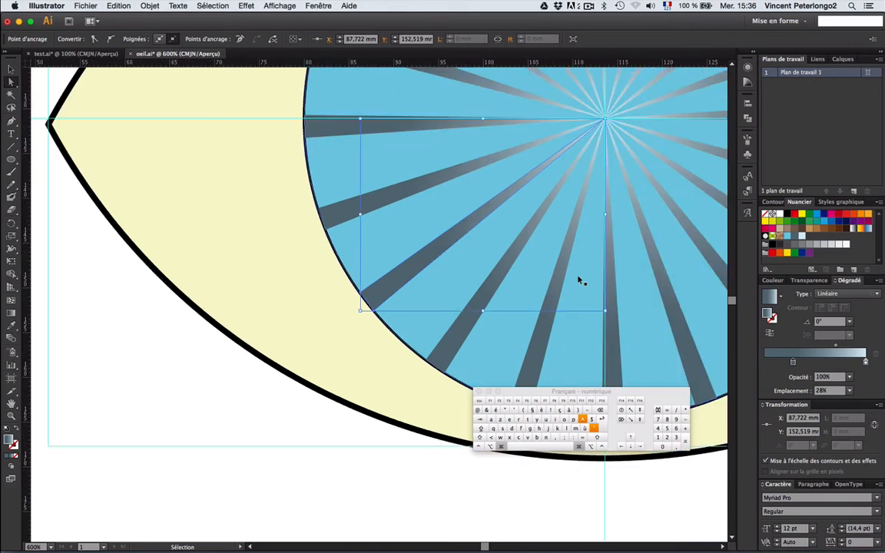
Step: Add a trial stop to the triangle gradient at about 74%, remove it, and move the dark stop to about 36%
click(839, 362)
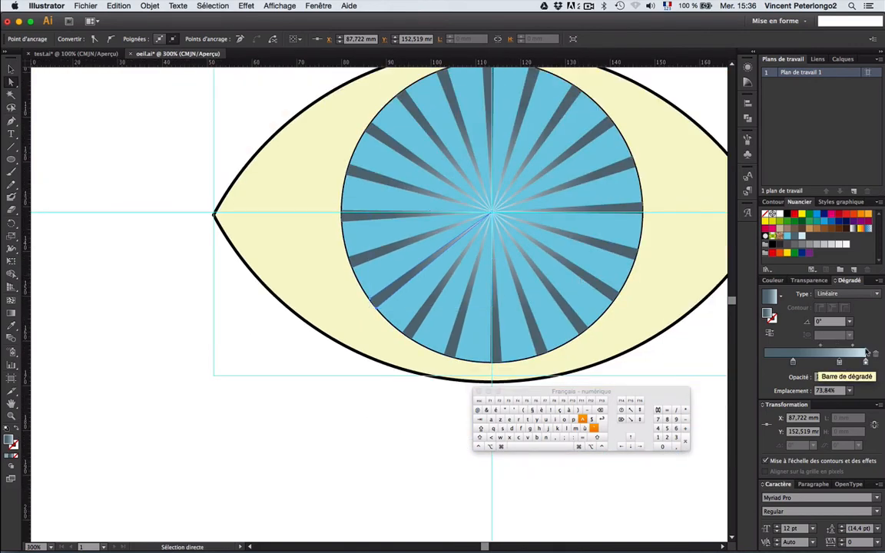
click(874, 355)
drag(793, 361, 818, 362)
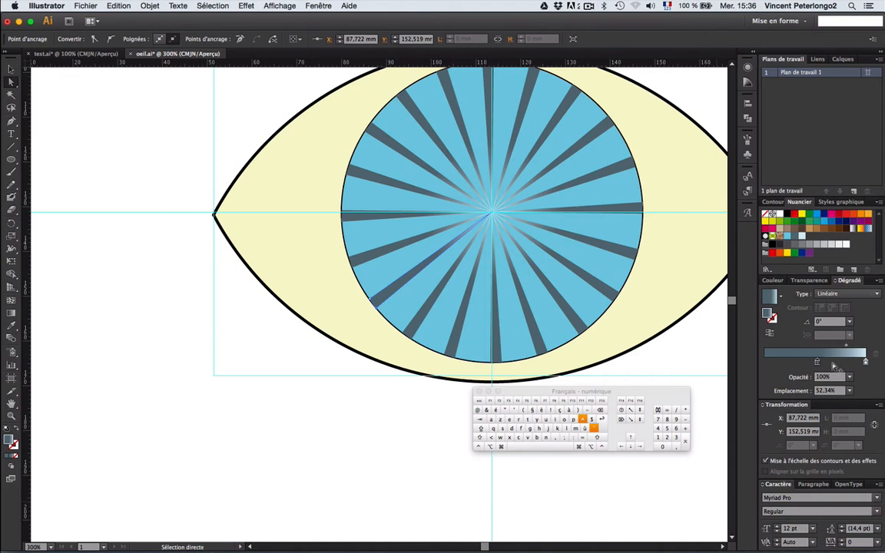
drag(817, 361, 800, 367)
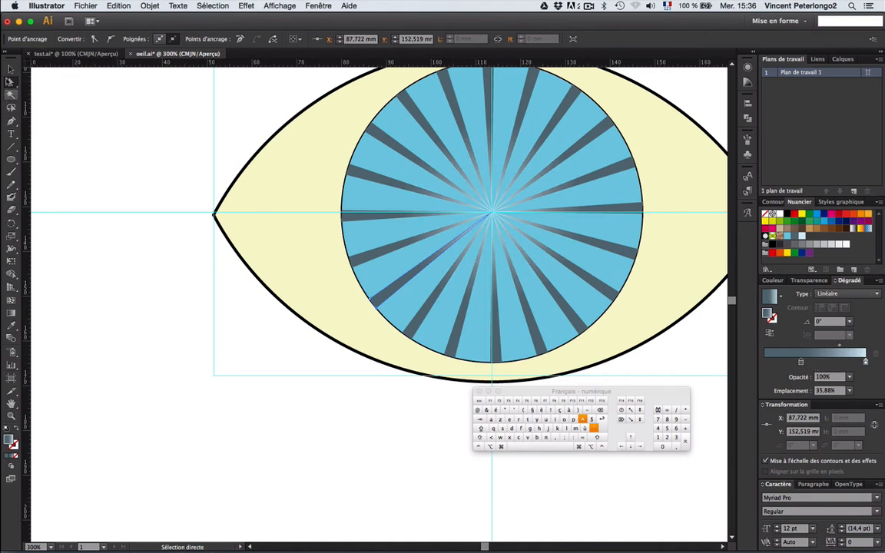
Step: Select the blue iris circle and fill it with a radial gradient
click(11, 70)
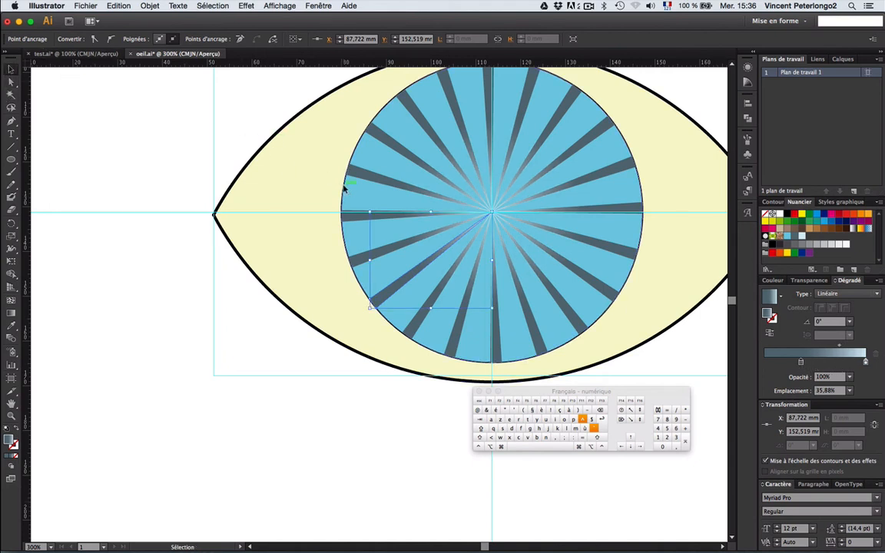
click(448, 241)
click(828, 295)
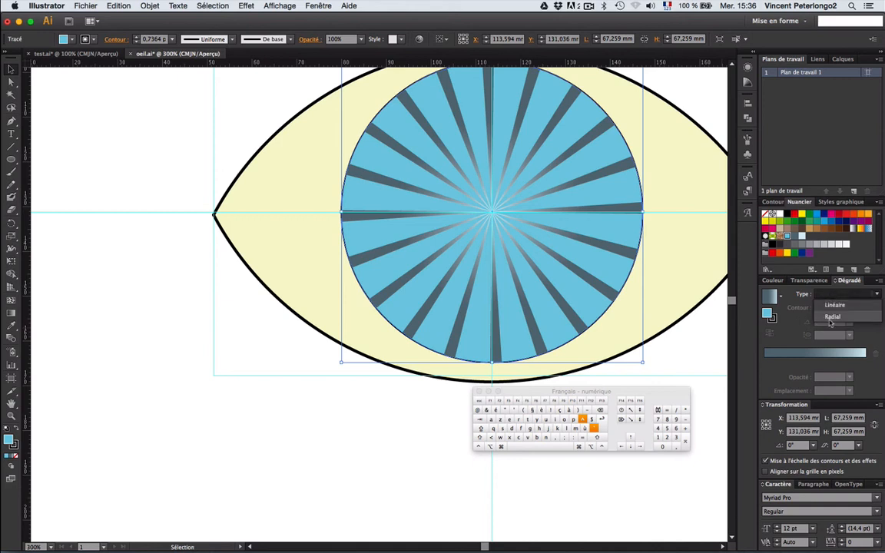
click(832, 315)
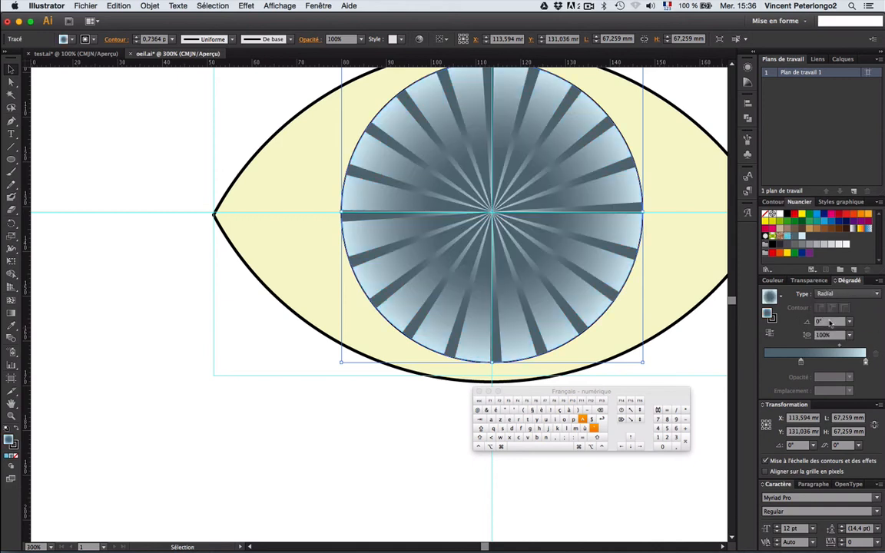
Step: Colour the iris gradient's inner stop with the pale iris blue swatch and its outer stop with the iris foncé swatch
double_click(801, 362)
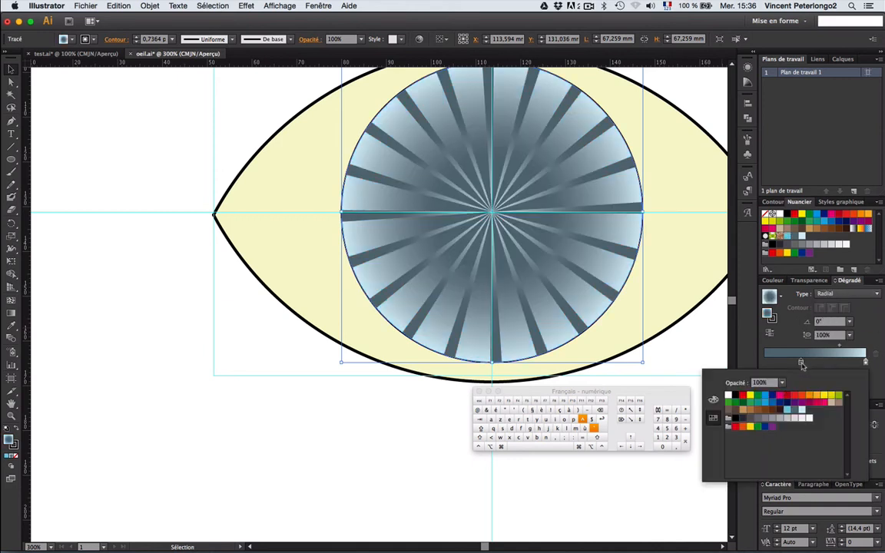
click(802, 411)
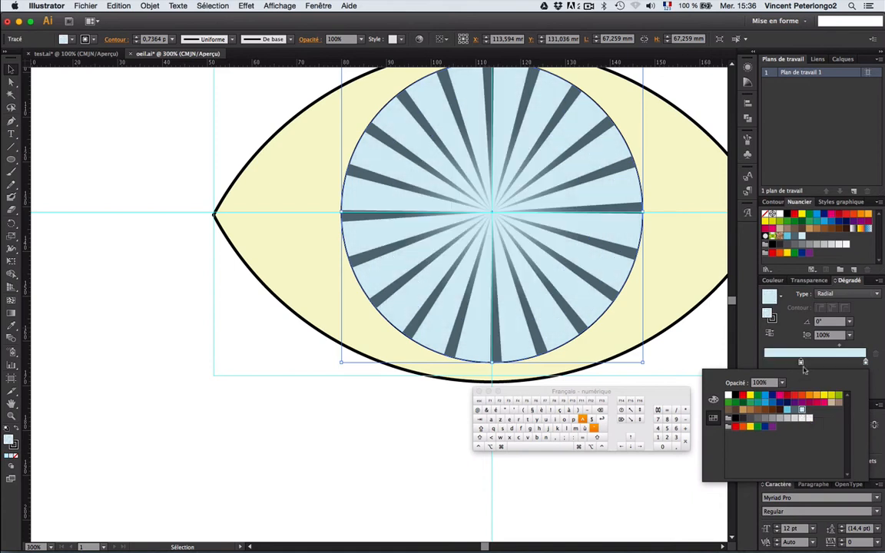
click(801, 364)
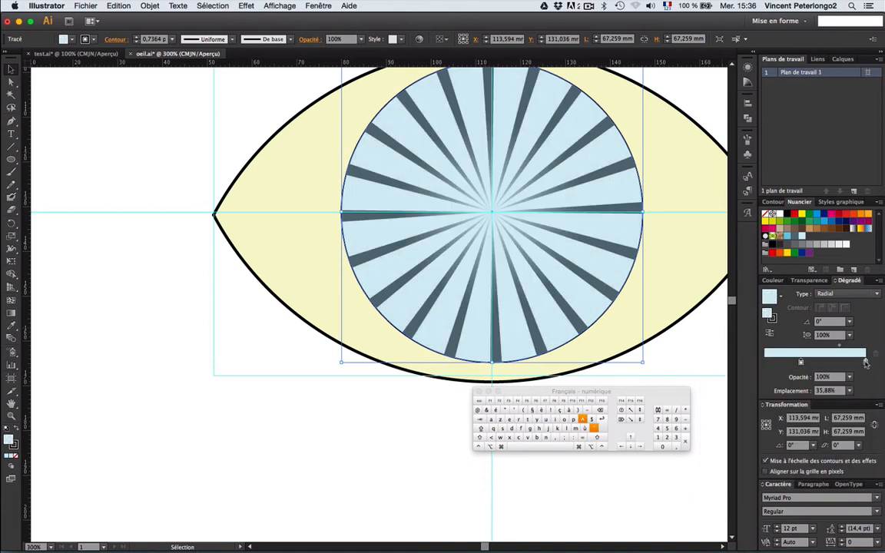
double_click(866, 362)
click(796, 412)
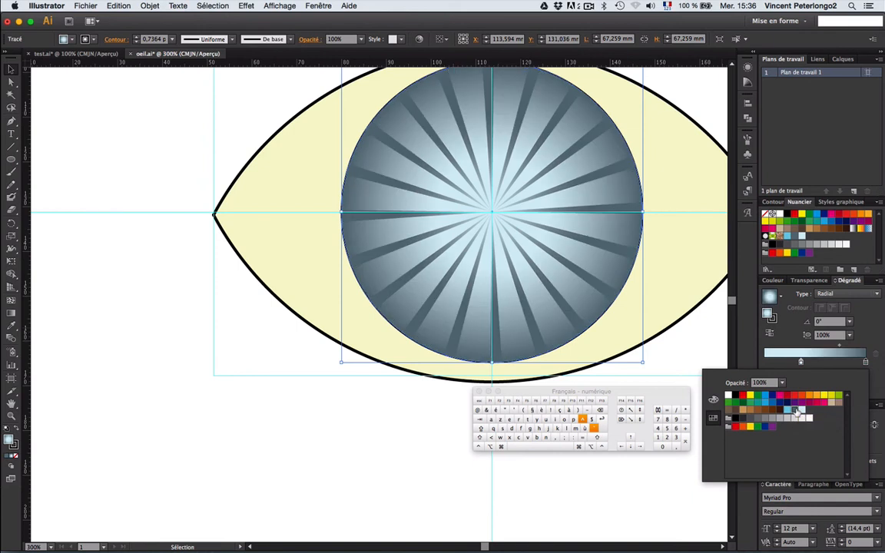
Step: Add a middle stop to the iris gradient at about 63% and colour it with the medium iris blue swatch
click(806, 365)
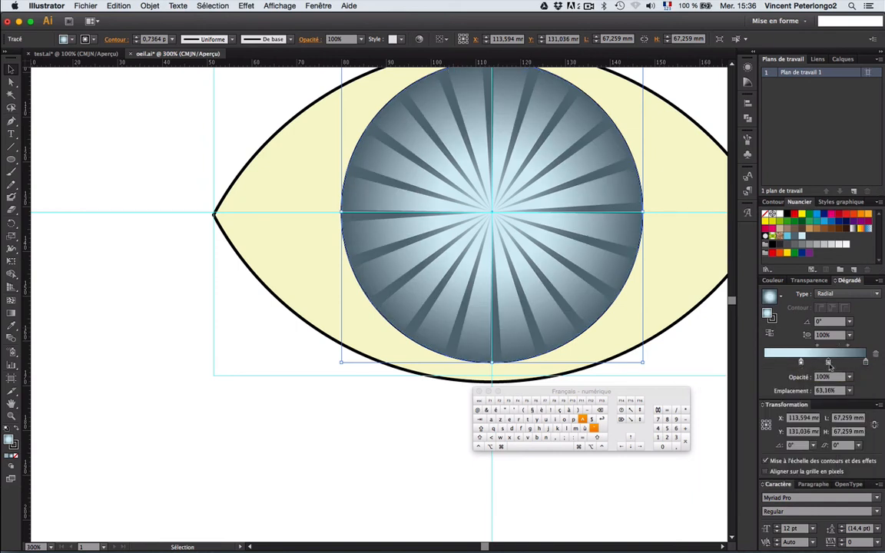
double_click(829, 364)
click(788, 411)
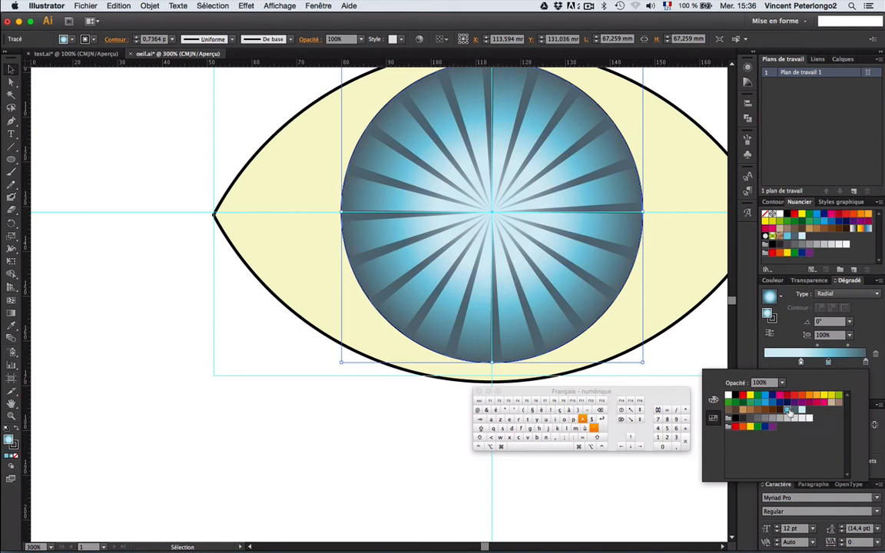
Step: Move the iris gradient's pale stop near the start and its blue stop closer to it, with the outer midpoint at about 77%
click(801, 364)
drag(802, 363, 769, 364)
drag(828, 362, 853, 348)
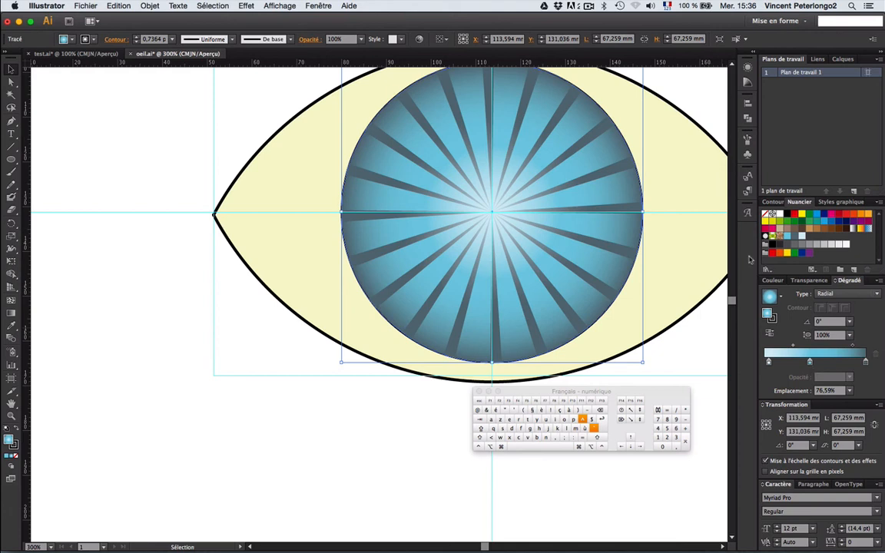
Step: Draw a circle about 21.2 mm in diameter, centred on the iris, with the Ellipse tool
click(12, 161)
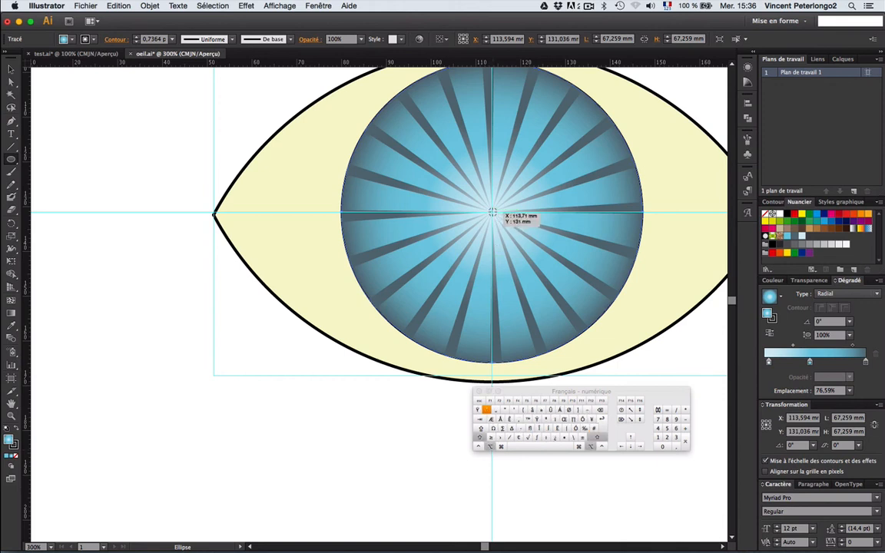
drag(491, 211, 467, 165)
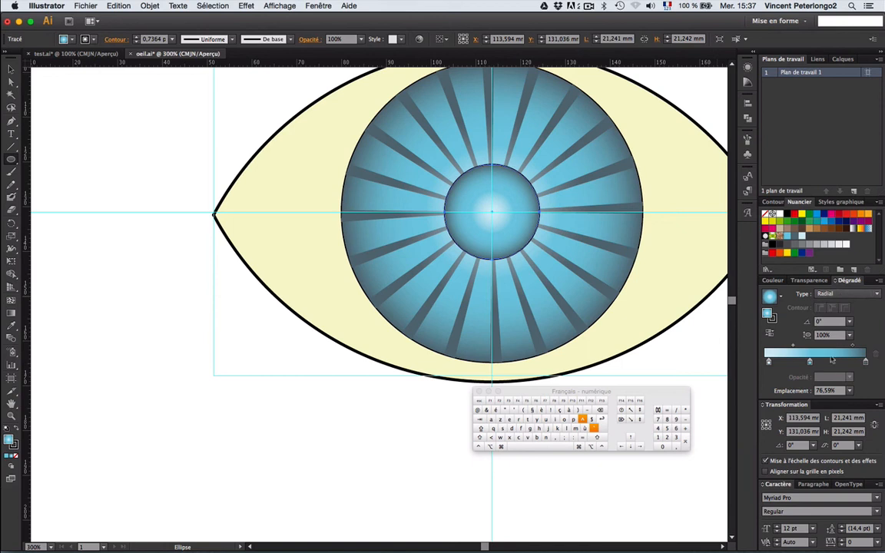
Step: Remove the middle blue stop from the pupil's gradient and darken its outer stop to 11% brightness in TSL colour mode
click(864, 360)
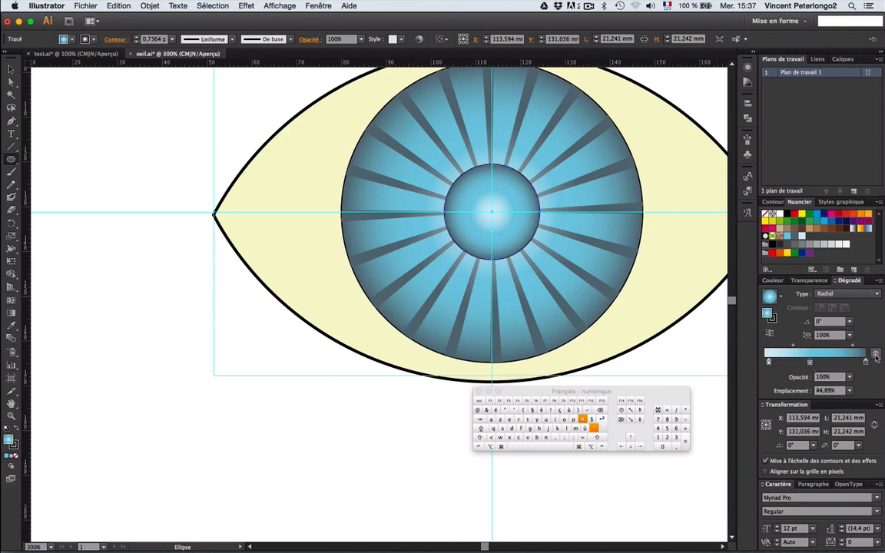
click(876, 356)
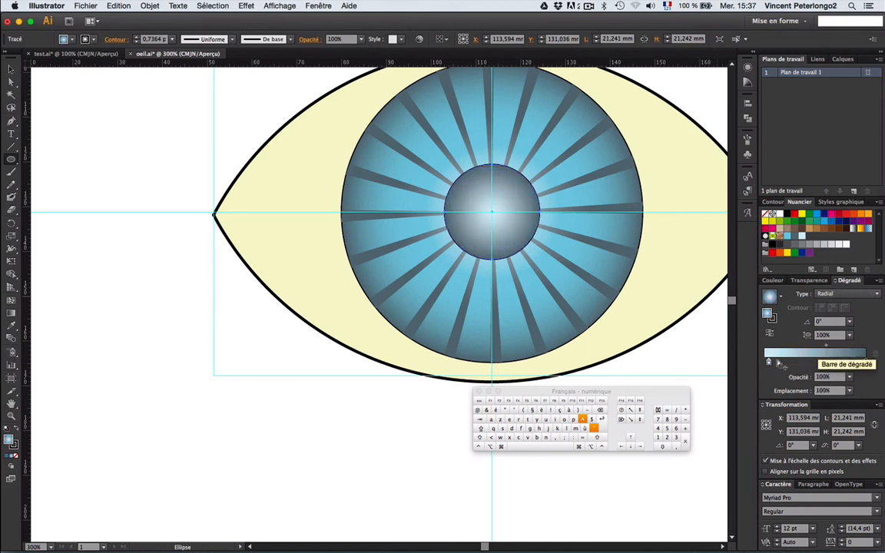
double_click(866, 362)
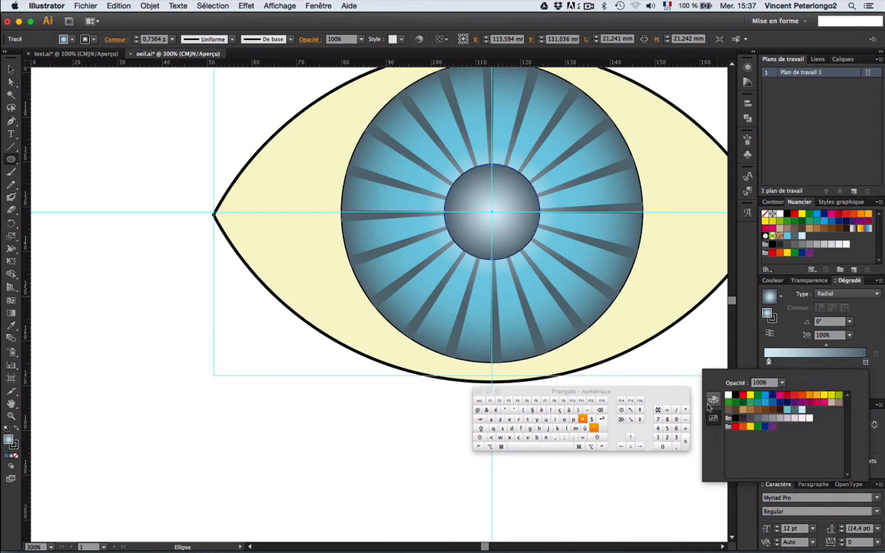
click(713, 403)
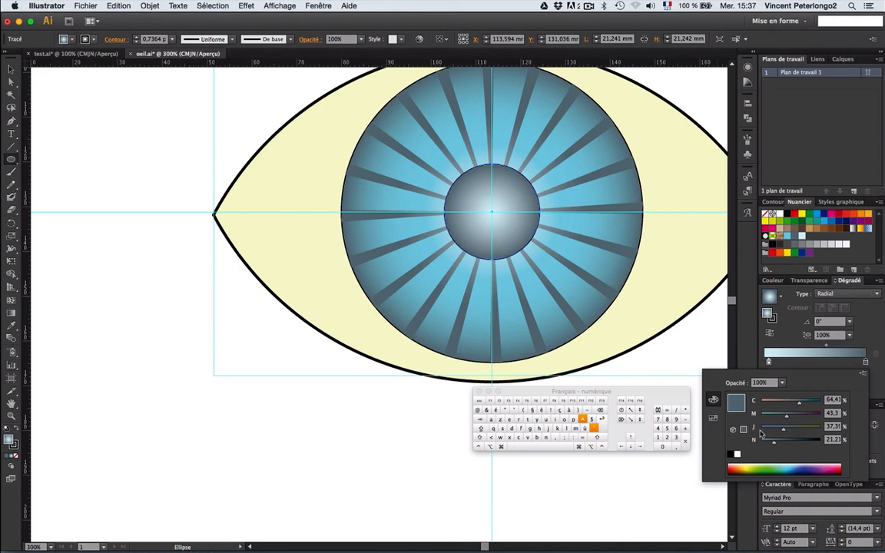
click(864, 374)
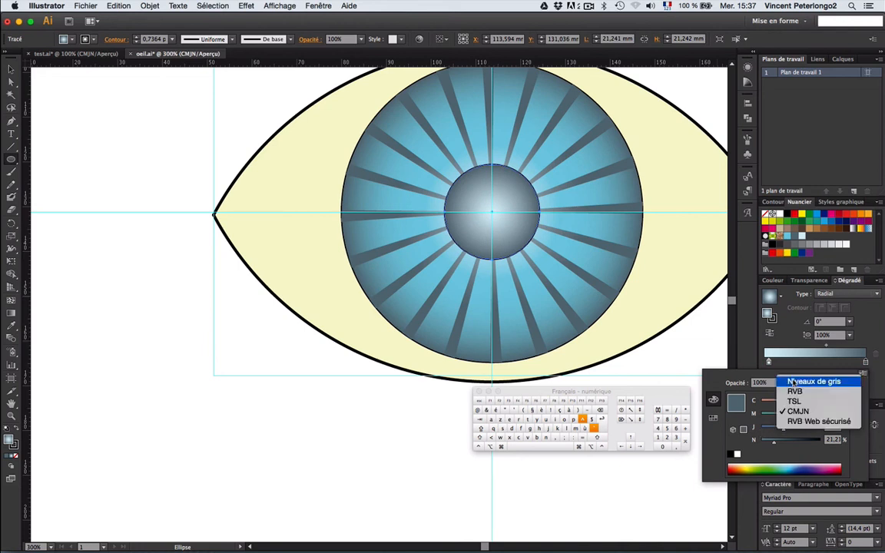
click(793, 401)
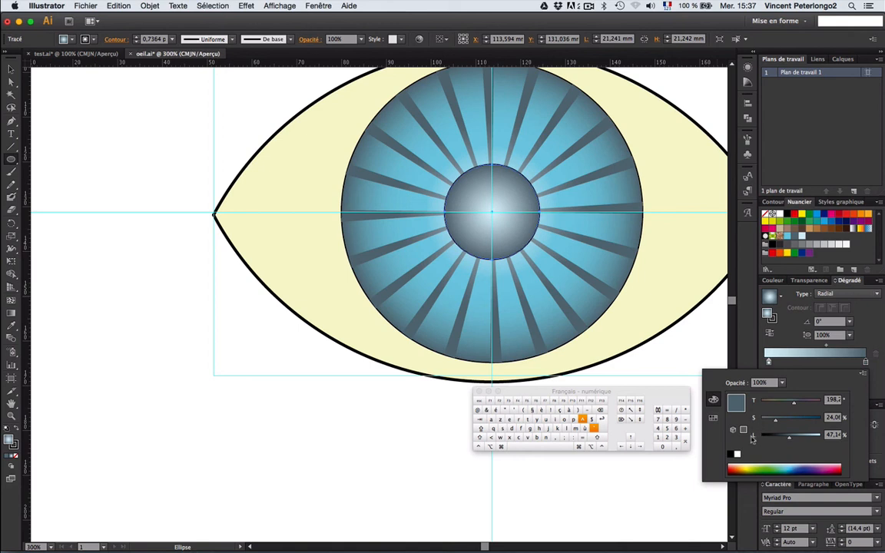
drag(789, 439, 773, 439)
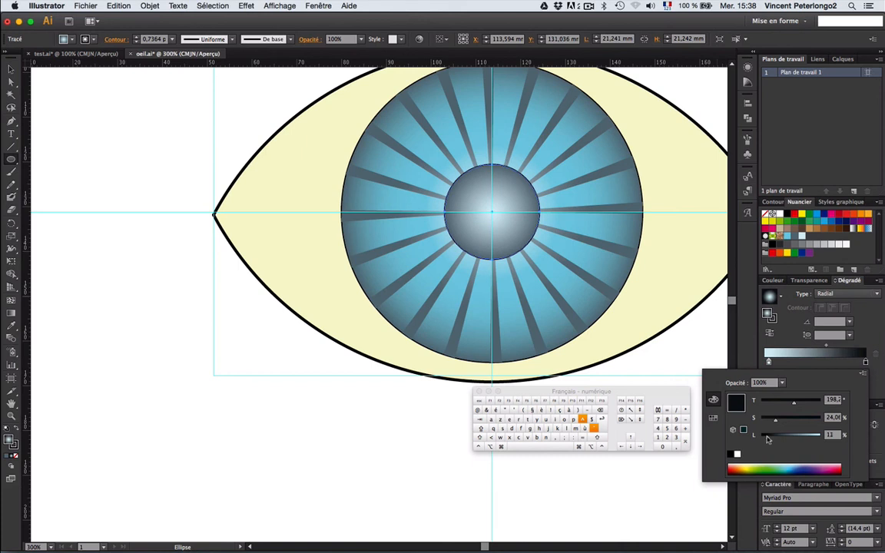
drag(767, 438, 767, 437)
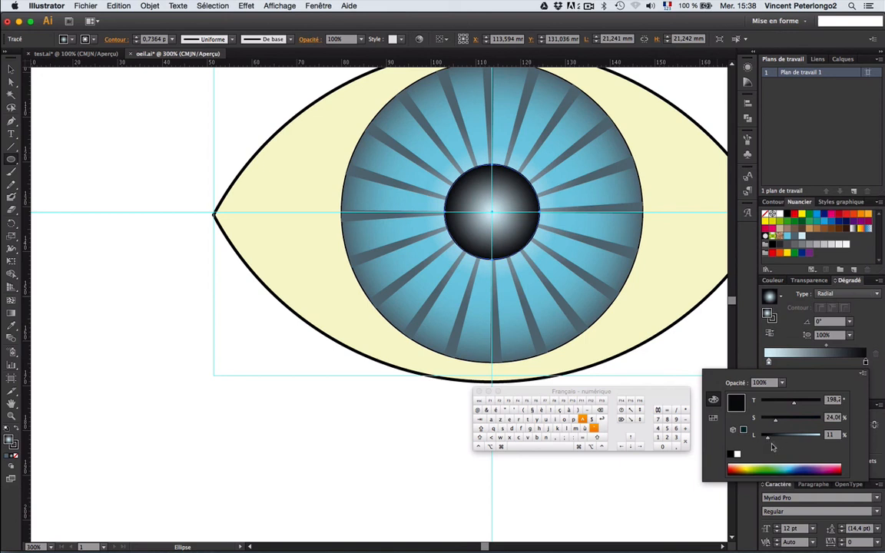
Step: Turn the pupil gradient's inner stop white in TSL mode, and move its stops to about 1.16% and 68.82%
click(769, 362)
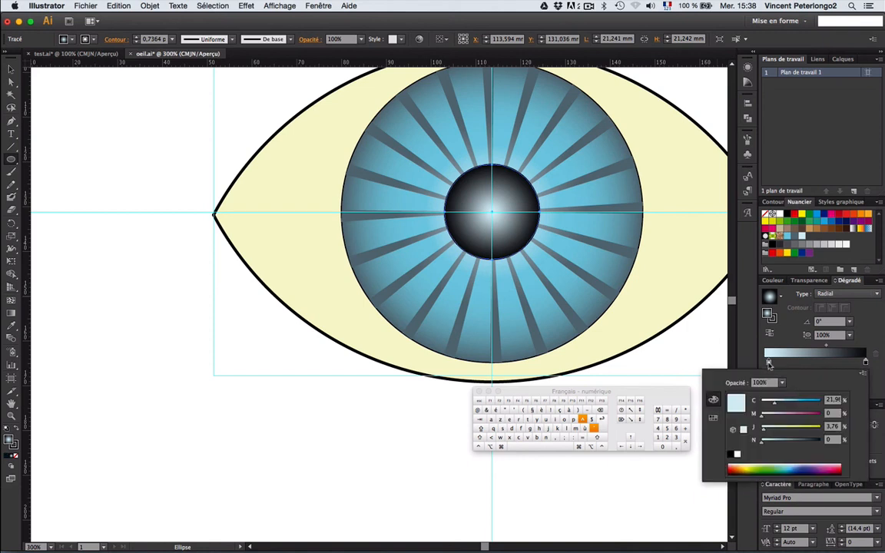
click(863, 373)
click(809, 402)
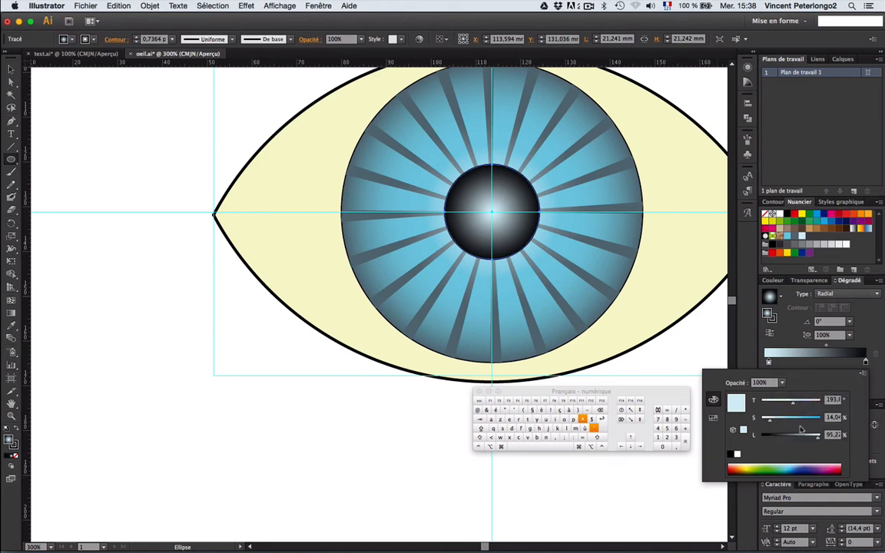
drag(818, 438, 824, 438)
drag(772, 423, 762, 422)
mouse_move(769, 362)
mouse_down()
mouse_move(823, 362)
mouse_move(767, 362)
mouse_up()
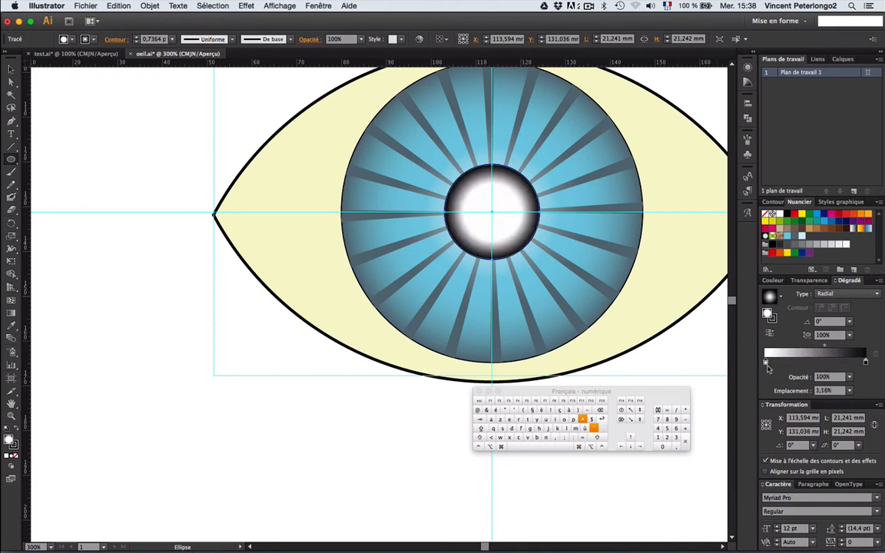
drag(864, 362, 834, 364)
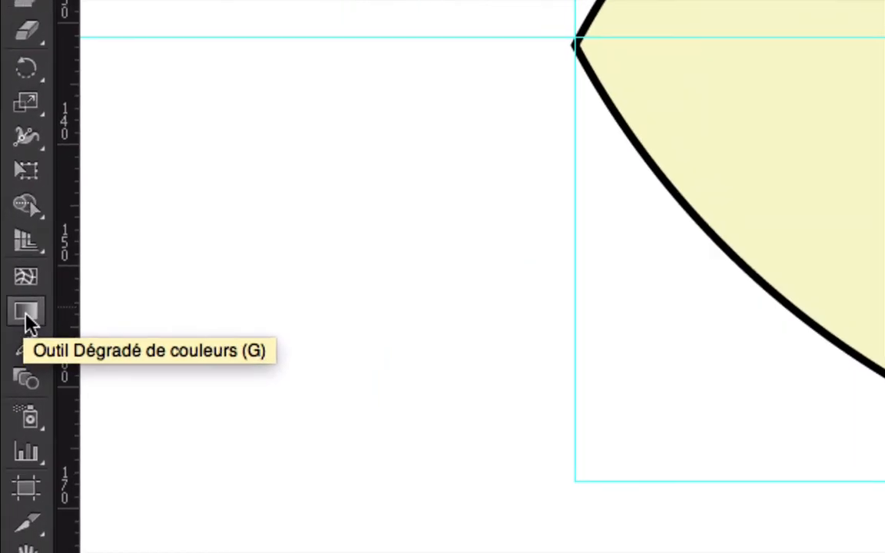
Step: With the Gradient tool, shift the pupil's highlight up and left and flatten it to a 39.1% ellipse tilted about -2.9°
click(21, 315)
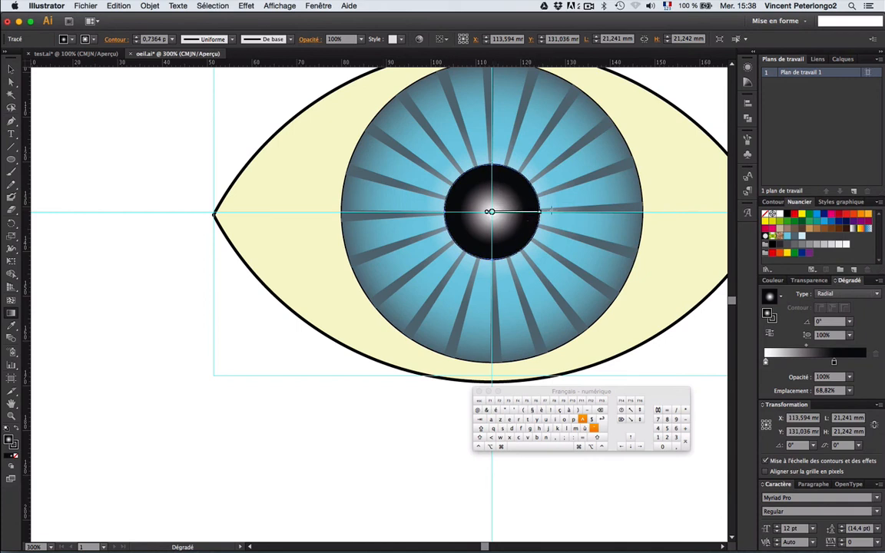
mouse_move(504, 217)
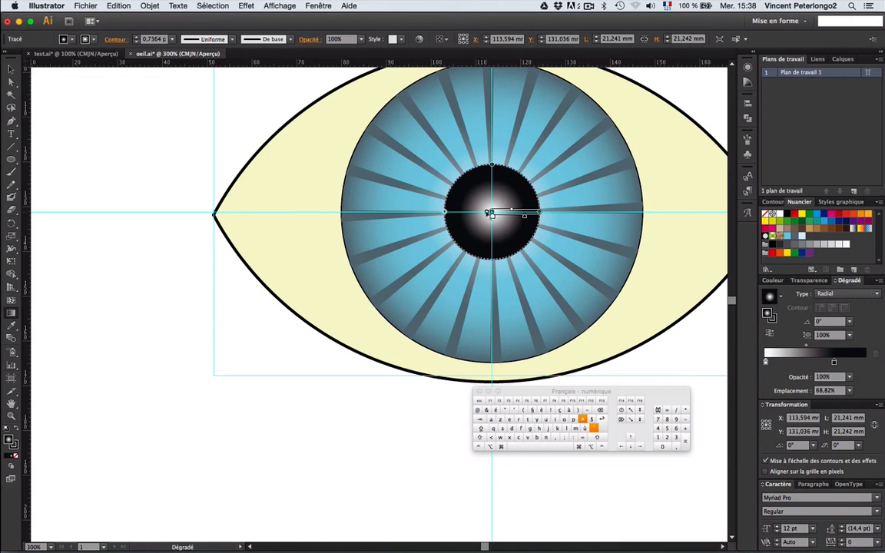
drag(490, 214, 476, 206)
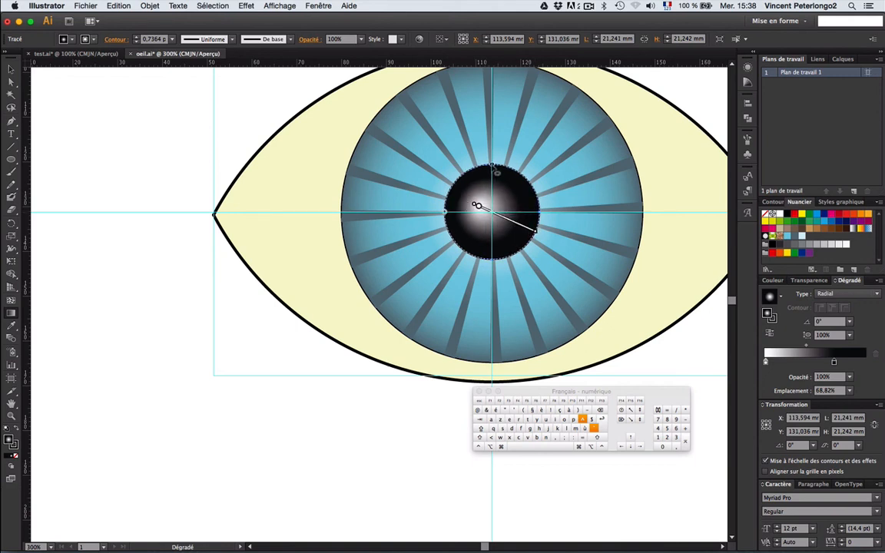
drag(497, 172, 480, 197)
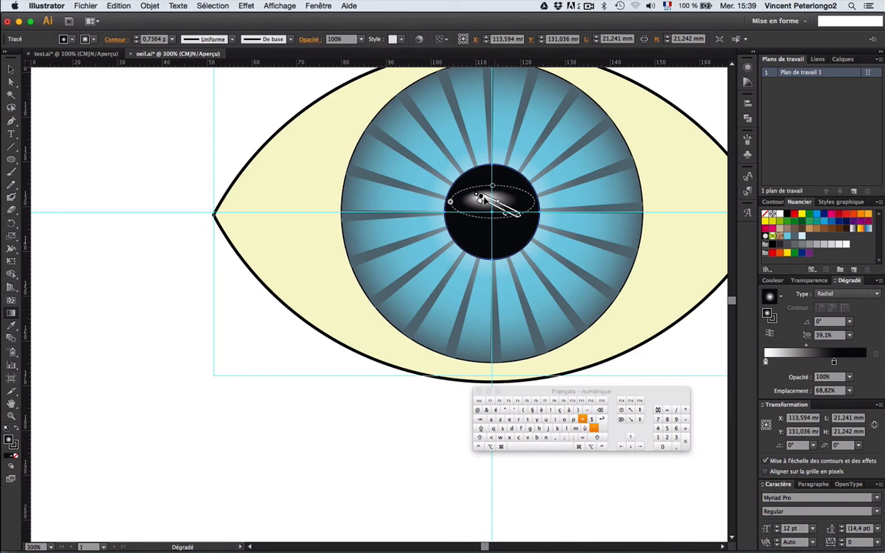
drag(481, 200, 513, 219)
Step: Deselect the pupil and hide the guides to show the whole eye at 150%
alt+super+click(416, 324)
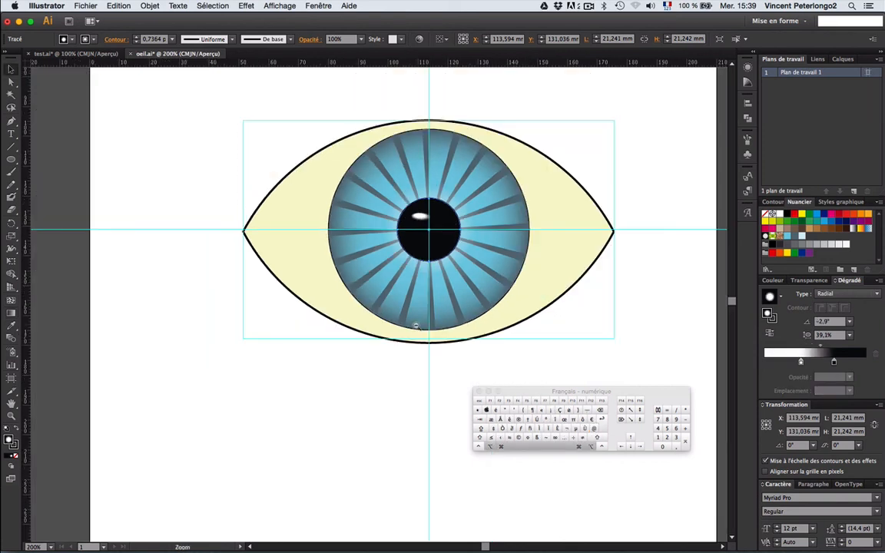
alt+super+click(418, 325)
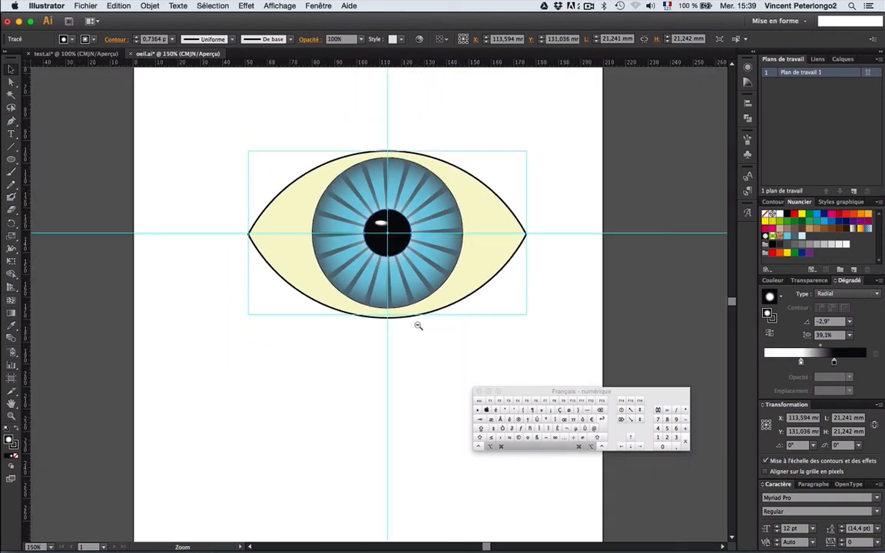
click(419, 381)
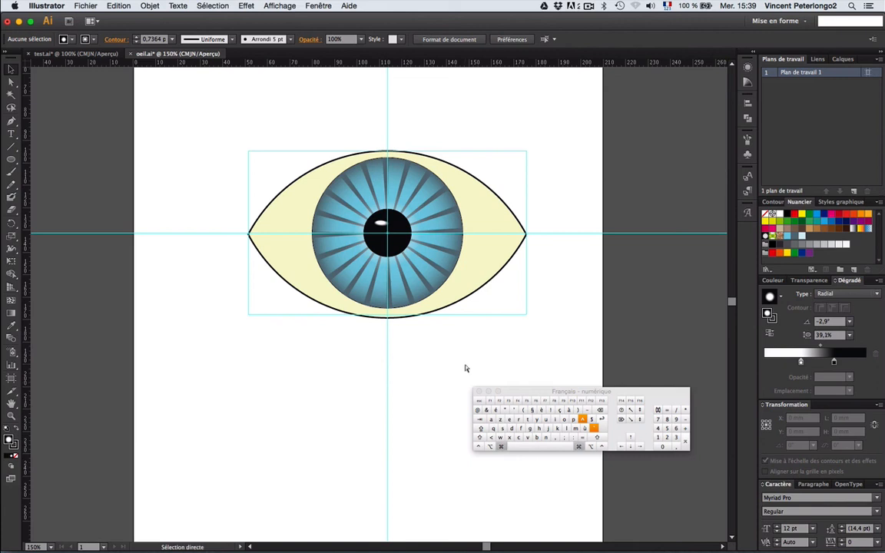
key(super+semicolon)
key(v)
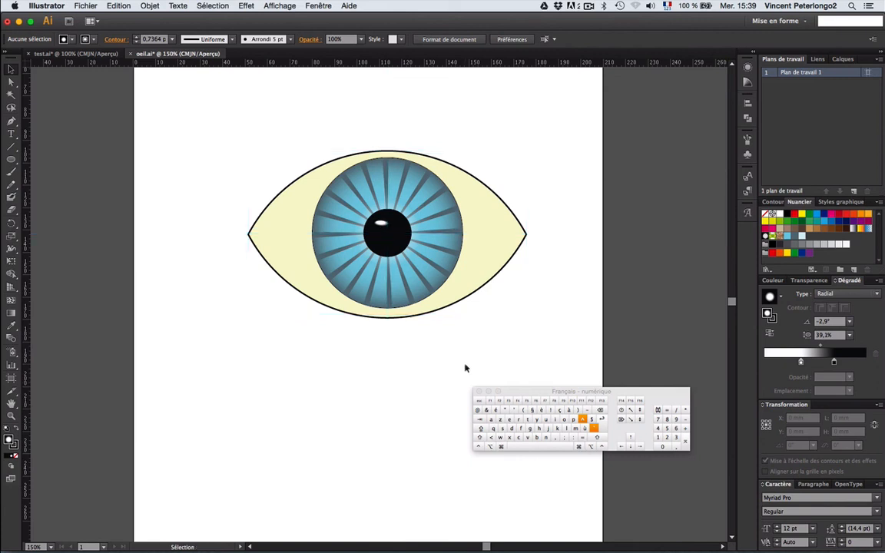